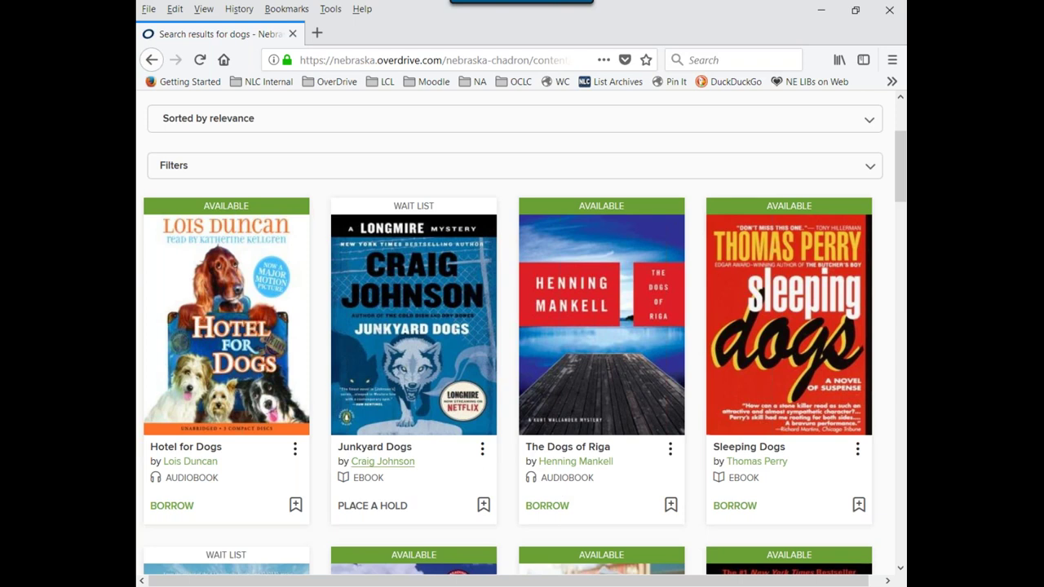
Browse the search results for "dogs" and filter them to titles that are available now.
scroll(364, 476, down, 3)
scroll(360, 477, down, 1)
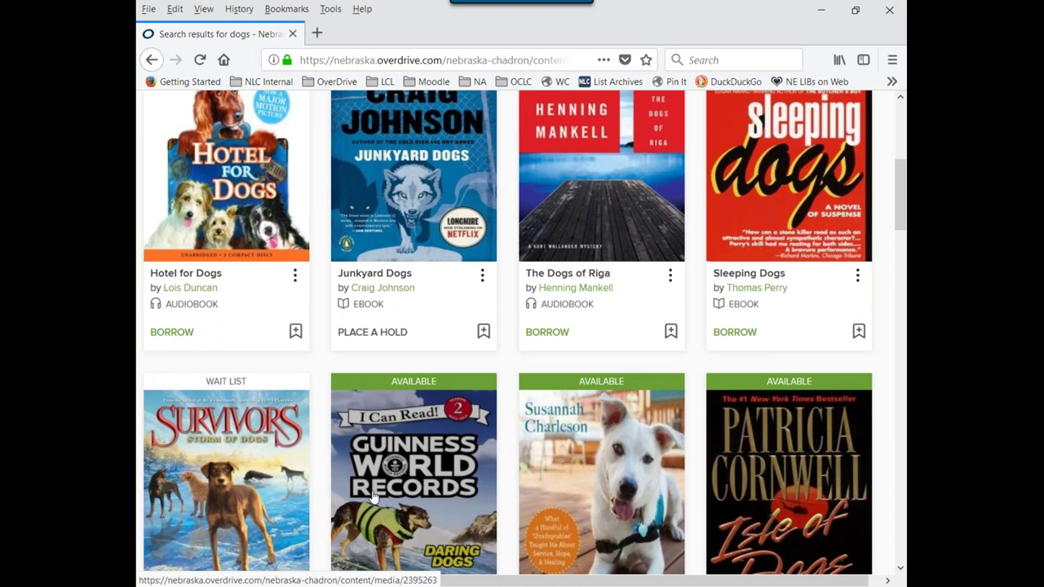
scroll(374, 495, up, 5)
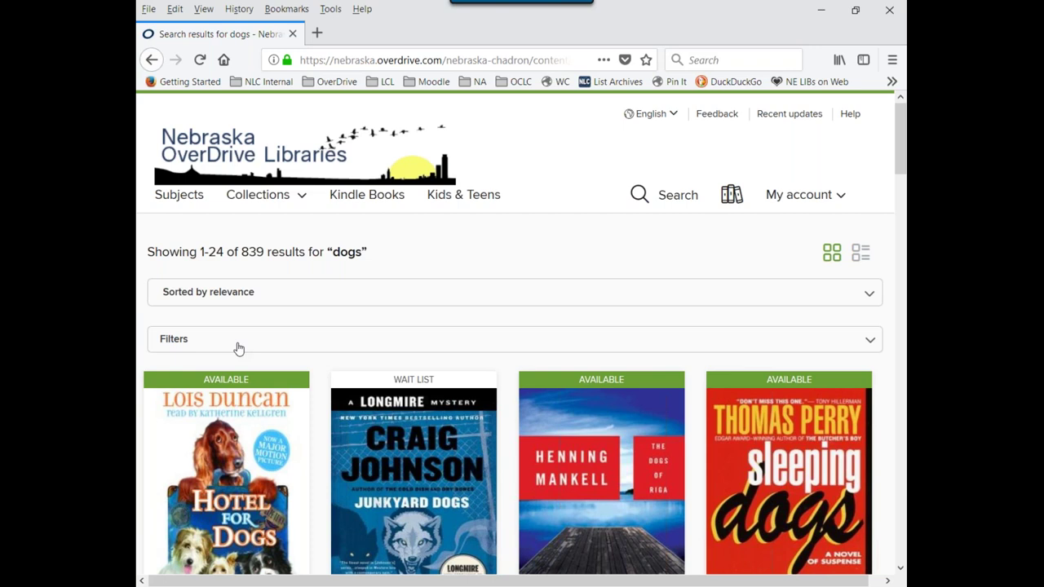
scroll(401, 296, down, 2)
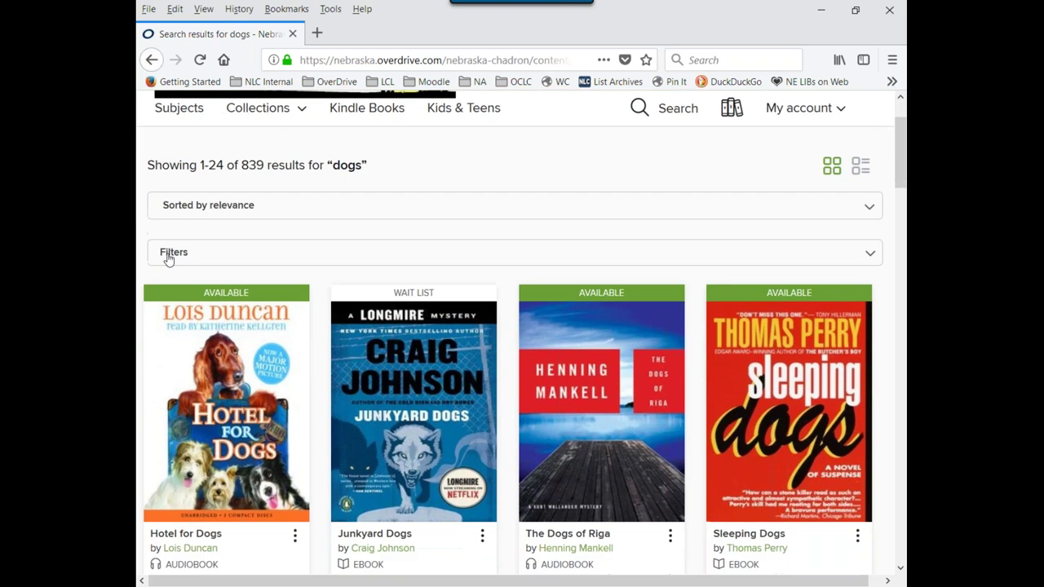
click(865, 252)
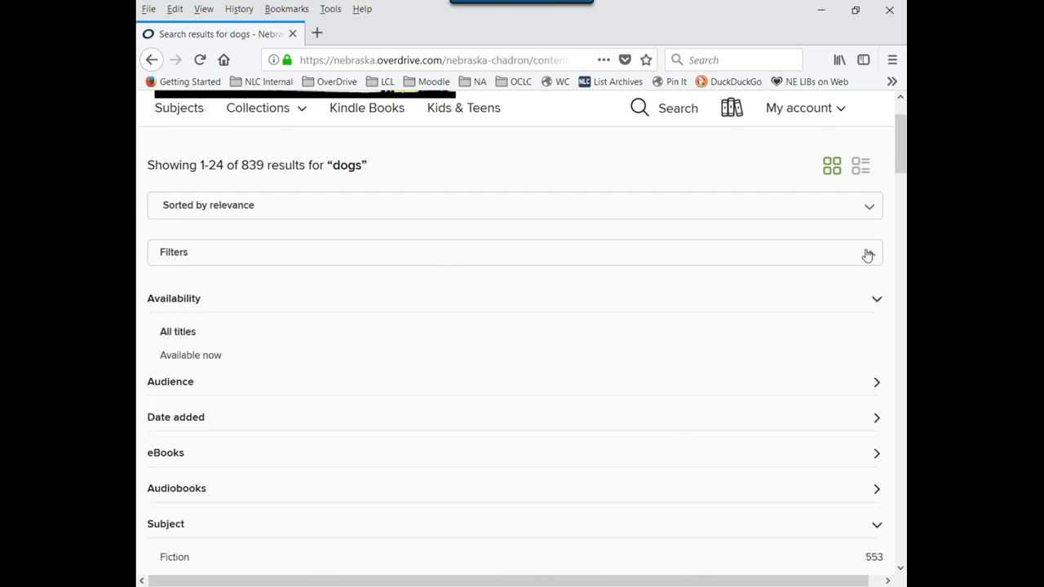
click(189, 358)
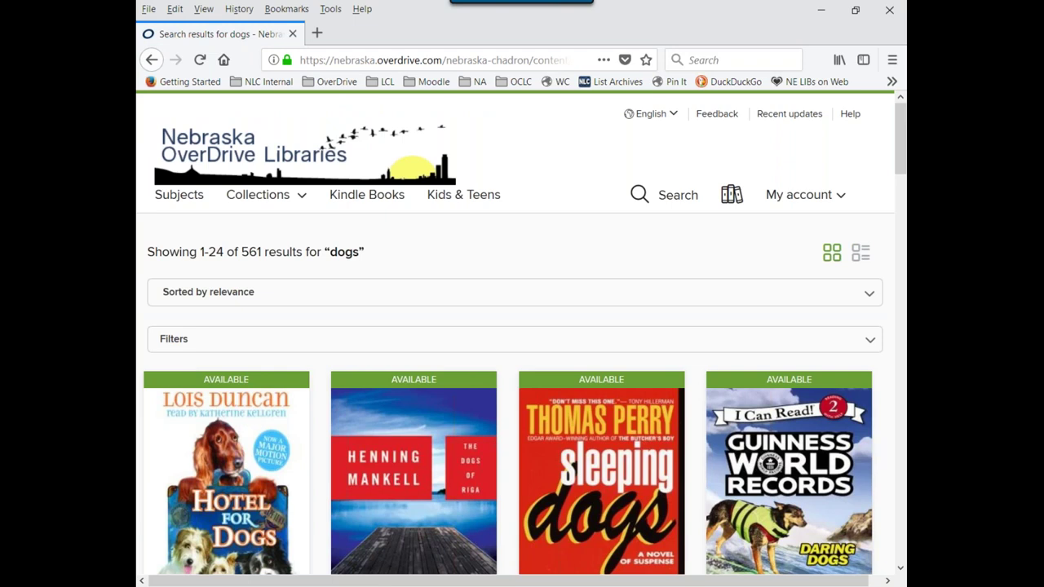
Narrow the available "dogs" results to the General adult audience.
scroll(477, 270, down, 2)
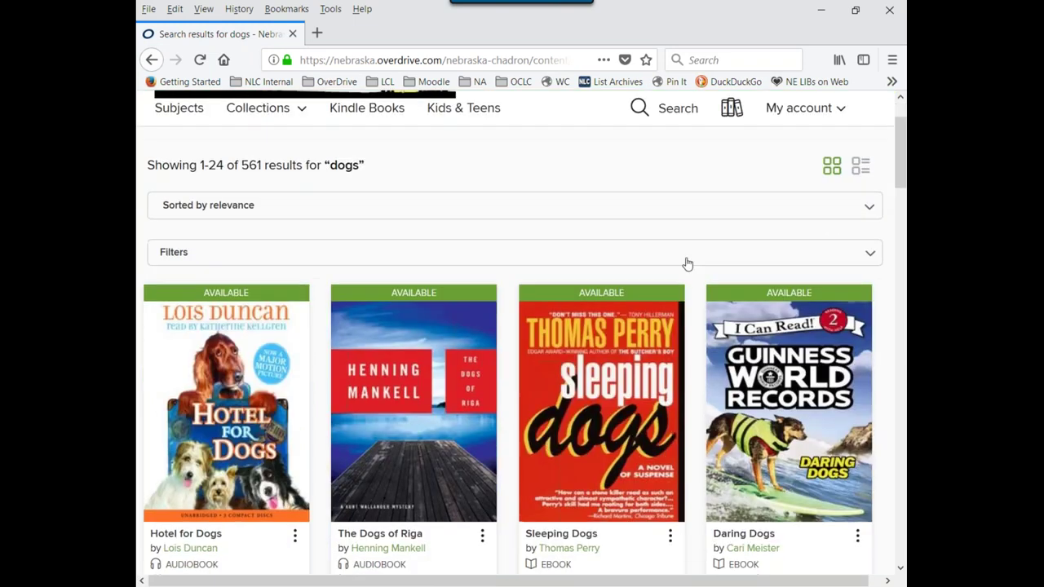
click(866, 254)
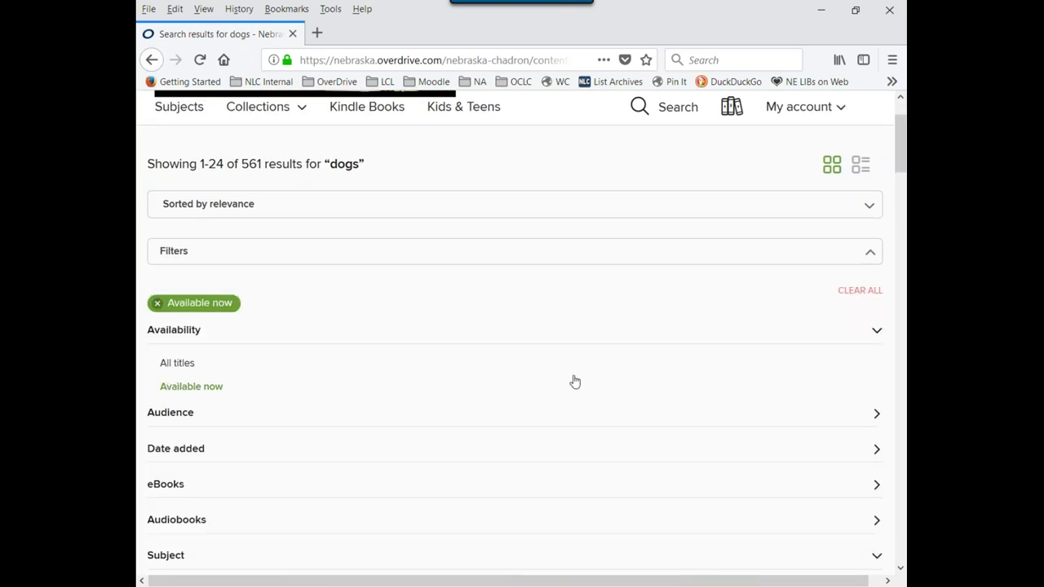
scroll(574, 380, down, 2)
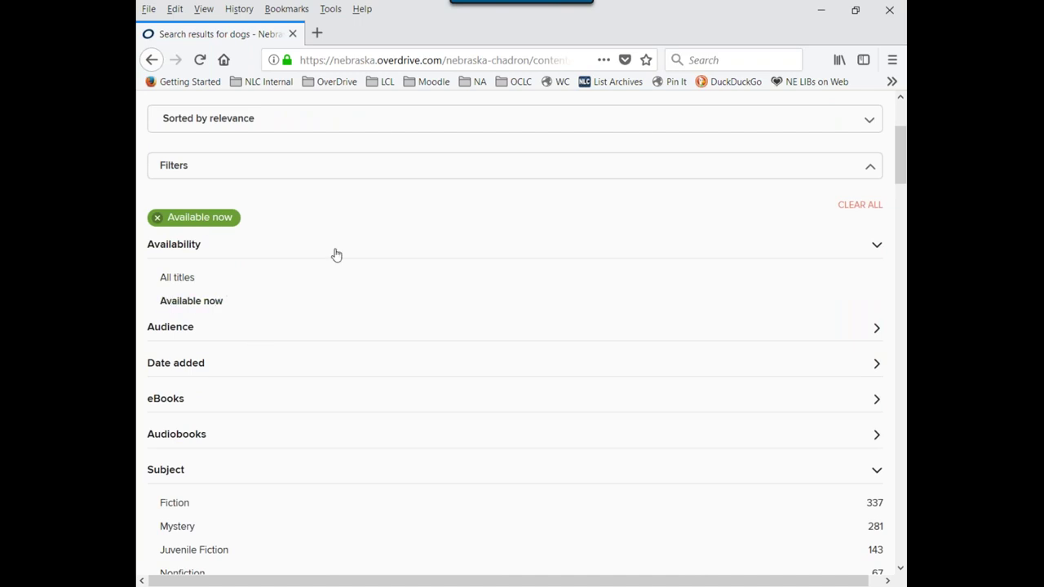
scroll(338, 256, down, 2)
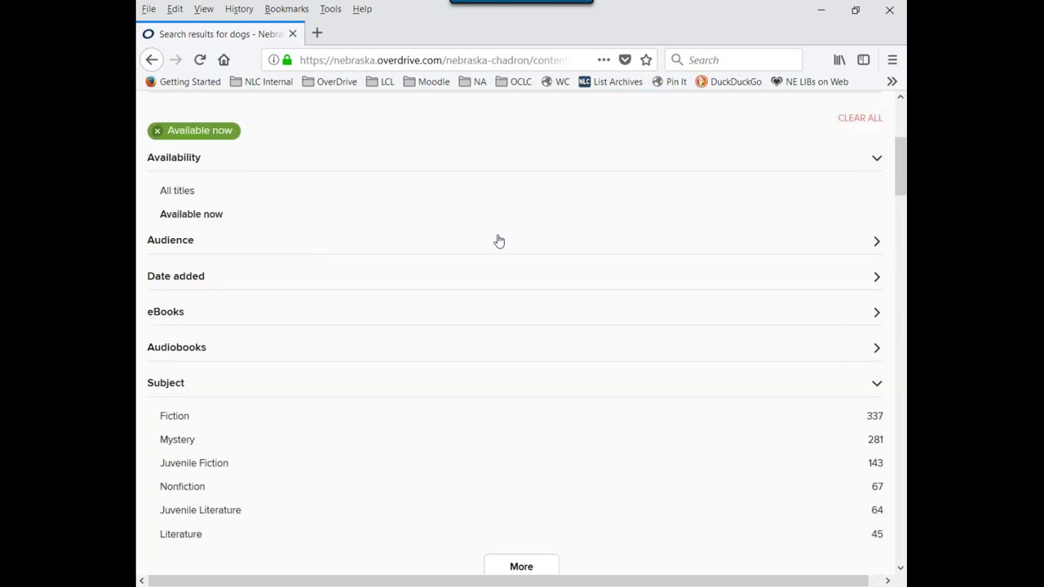
click(877, 242)
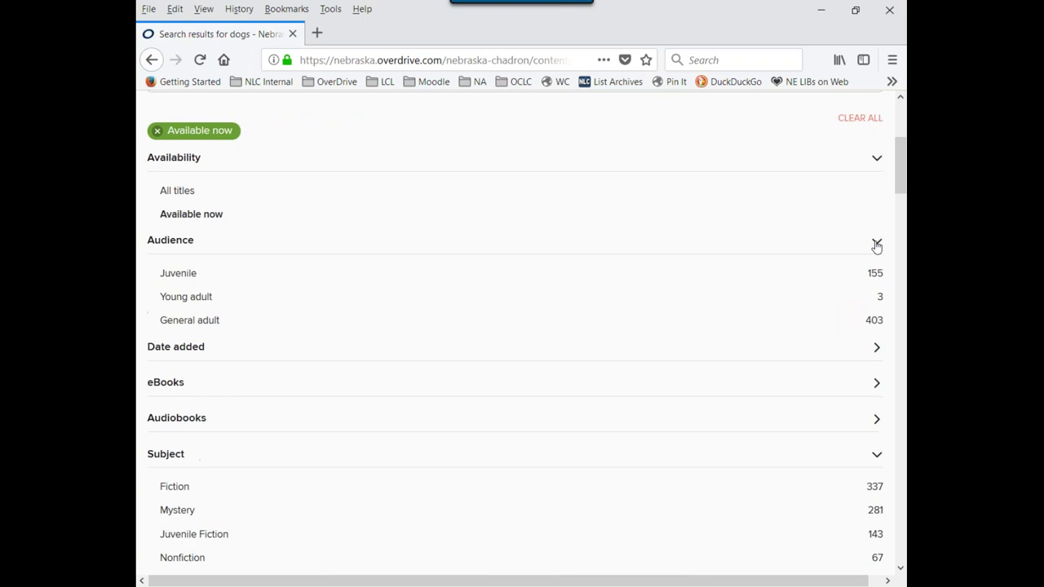
click(195, 324)
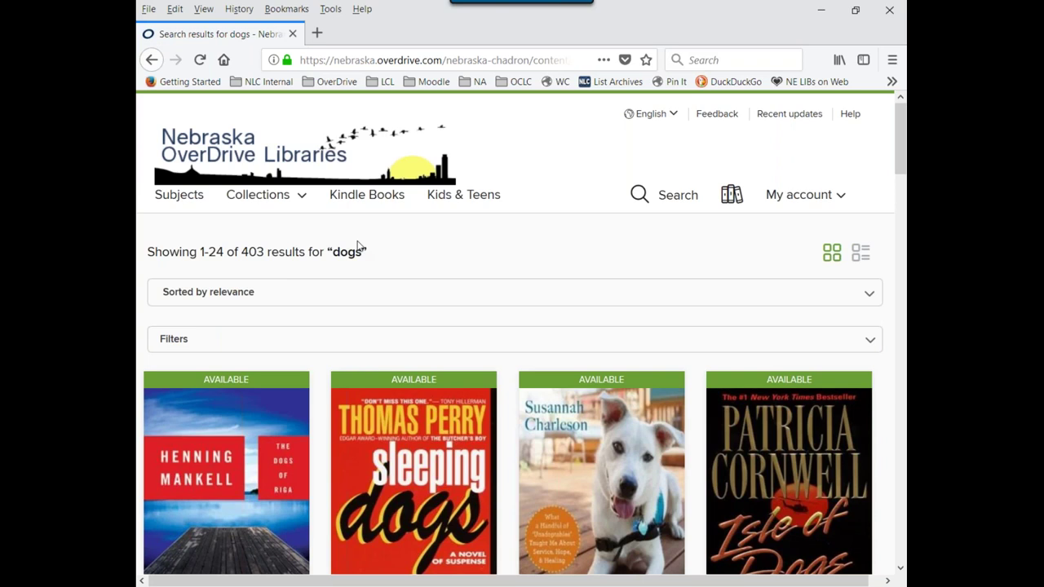
Filter the general adult "dogs" results to the MP3 audiobook format.
click(872, 344)
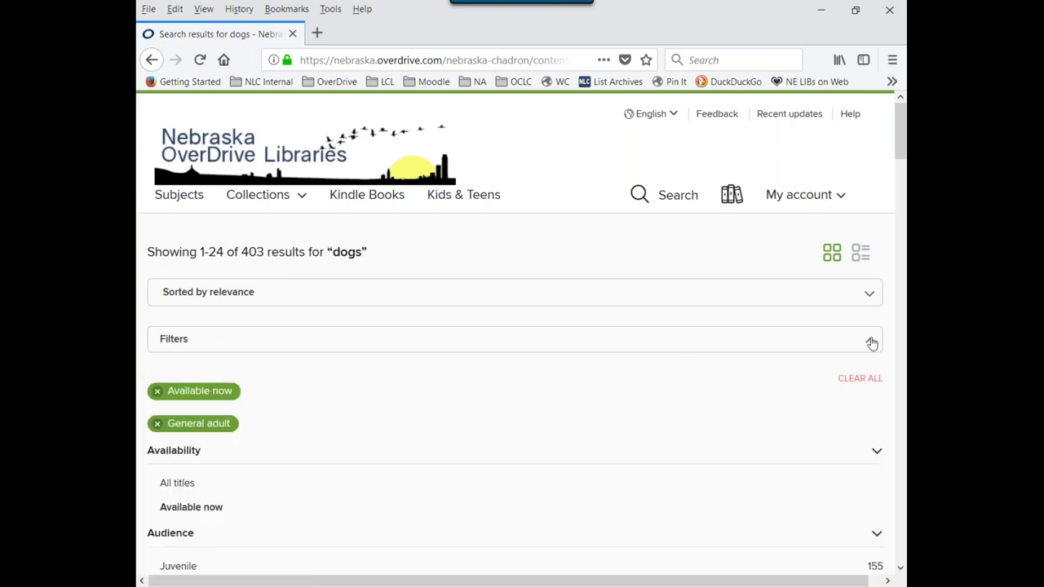
scroll(564, 367, down, 3)
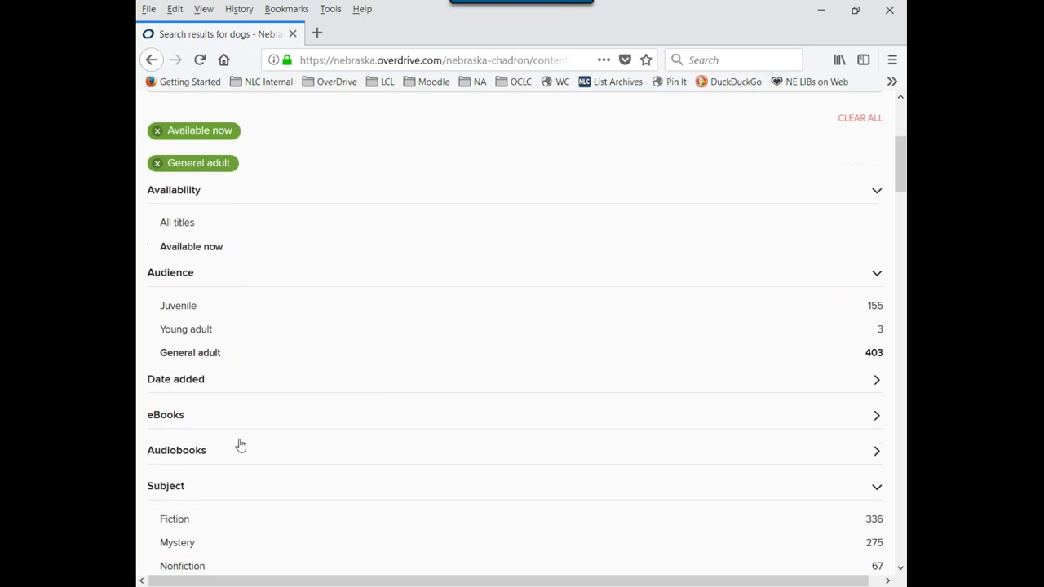
click(877, 451)
scroll(447, 448, down, 1)
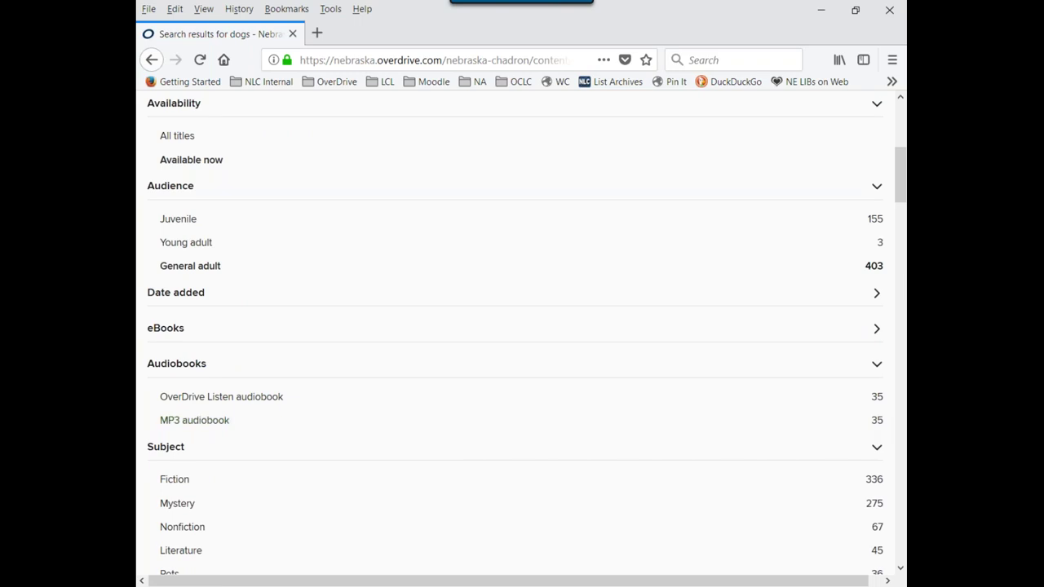
click(191, 422)
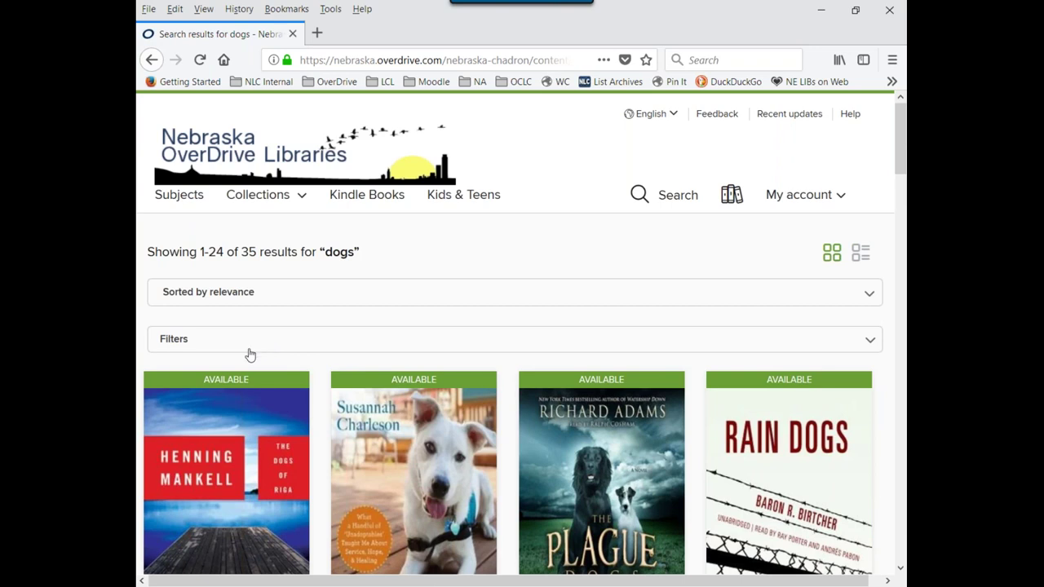
Look over the audiobook results and restrict them to the Nonfiction subject.
scroll(699, 344, down, 2)
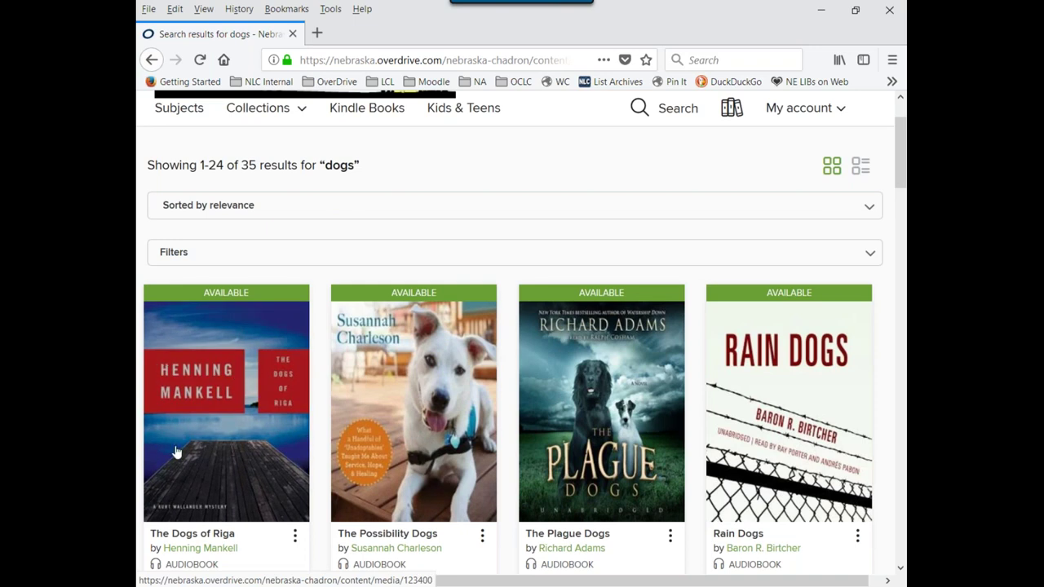
scroll(222, 424, down, 2)
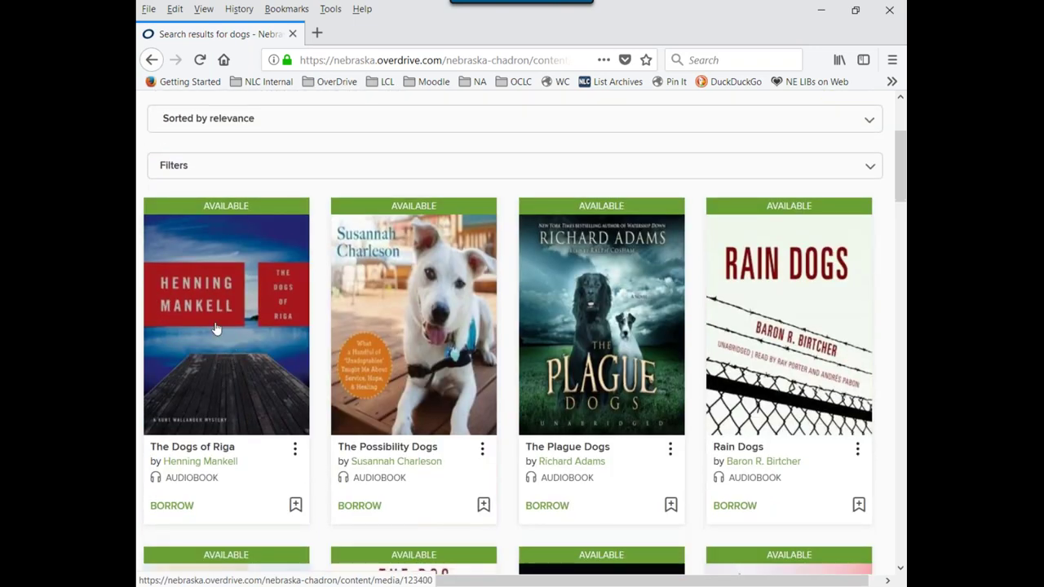
scroll(228, 326, up, 2)
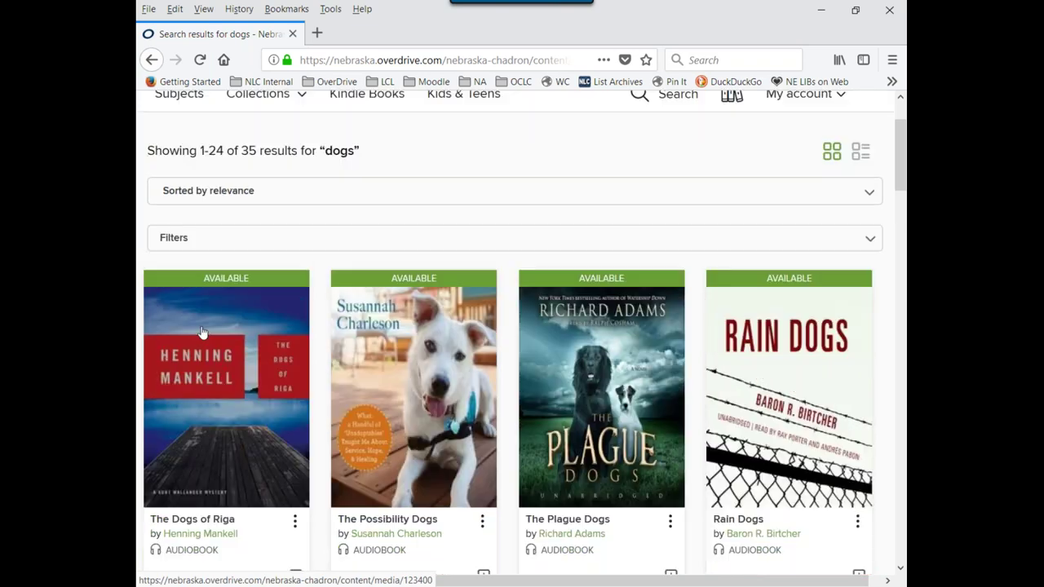
click(207, 257)
scroll(245, 469, down, 1)
scroll(311, 472, down, 7)
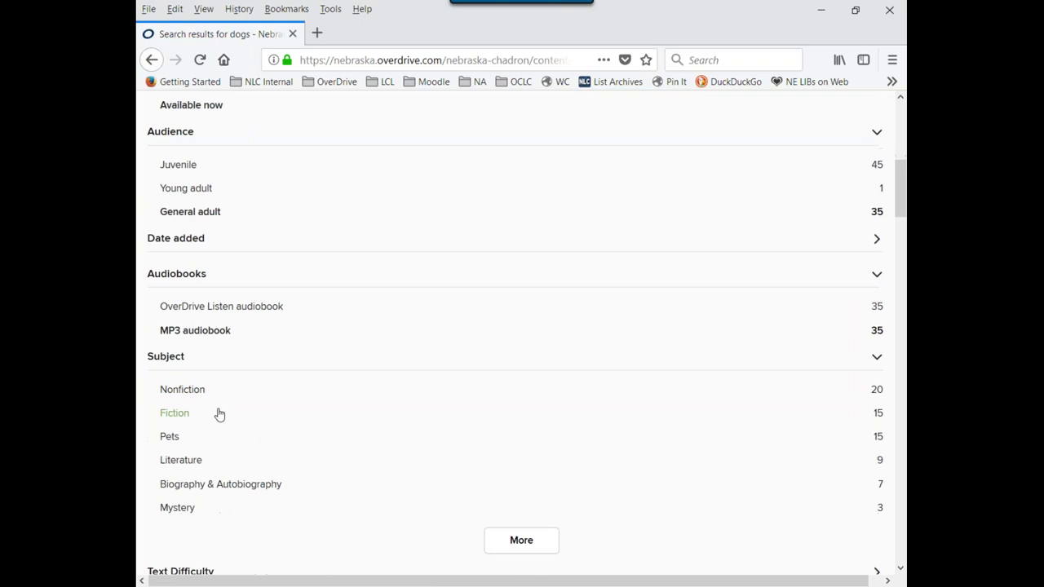
click(501, 545)
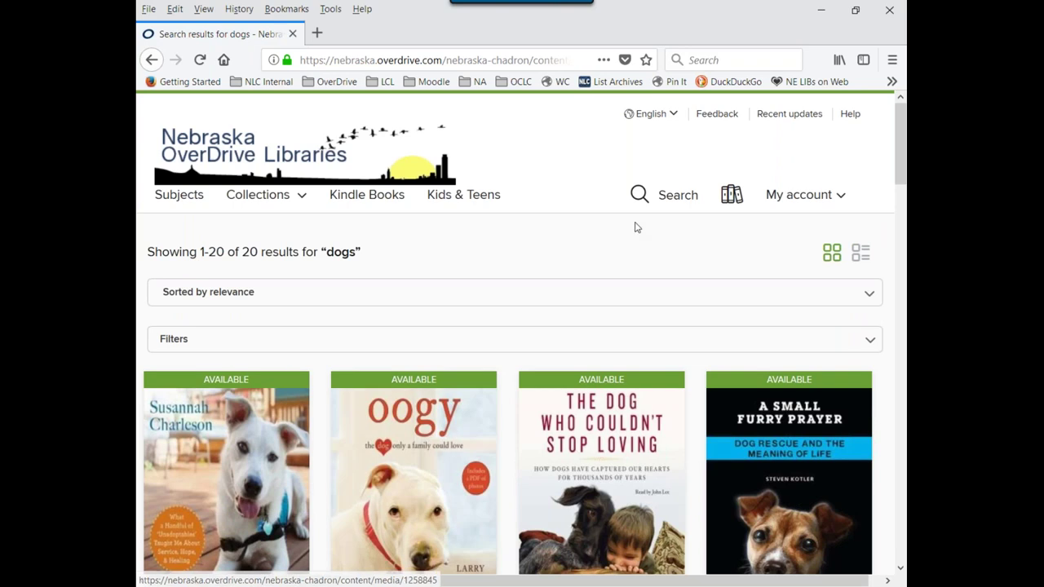
Borrow the audiobook Oogy from the nonfiction results and dismiss the checkout notice.
scroll(710, 256, down, 2)
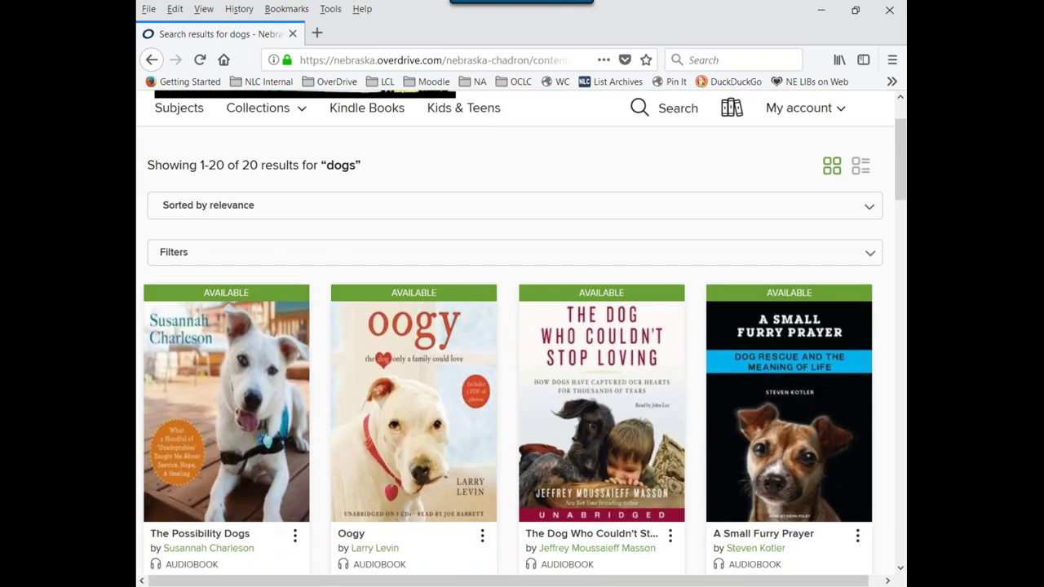
scroll(645, 392, down, 2)
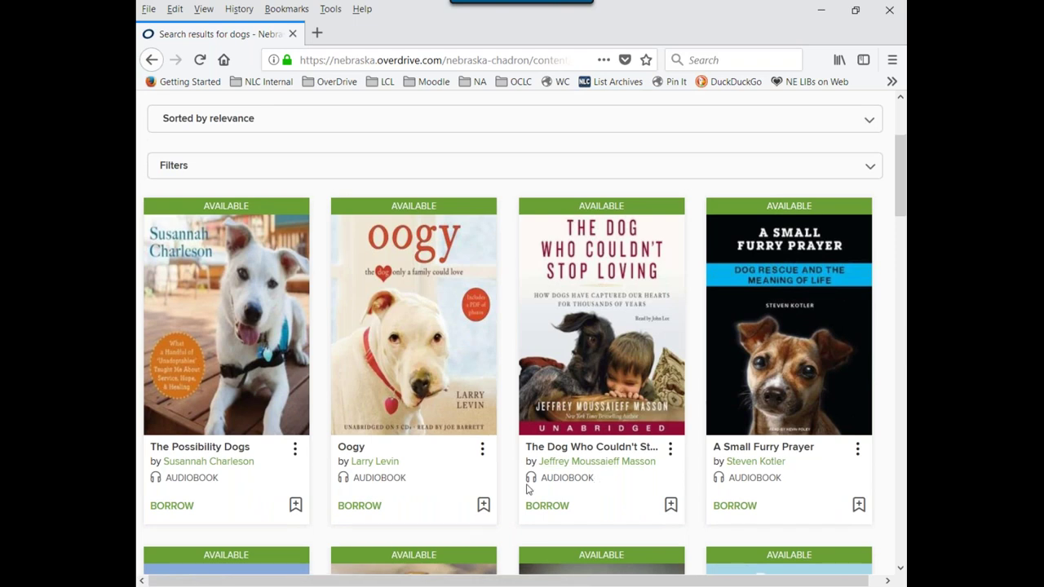
scroll(528, 488, down, 2)
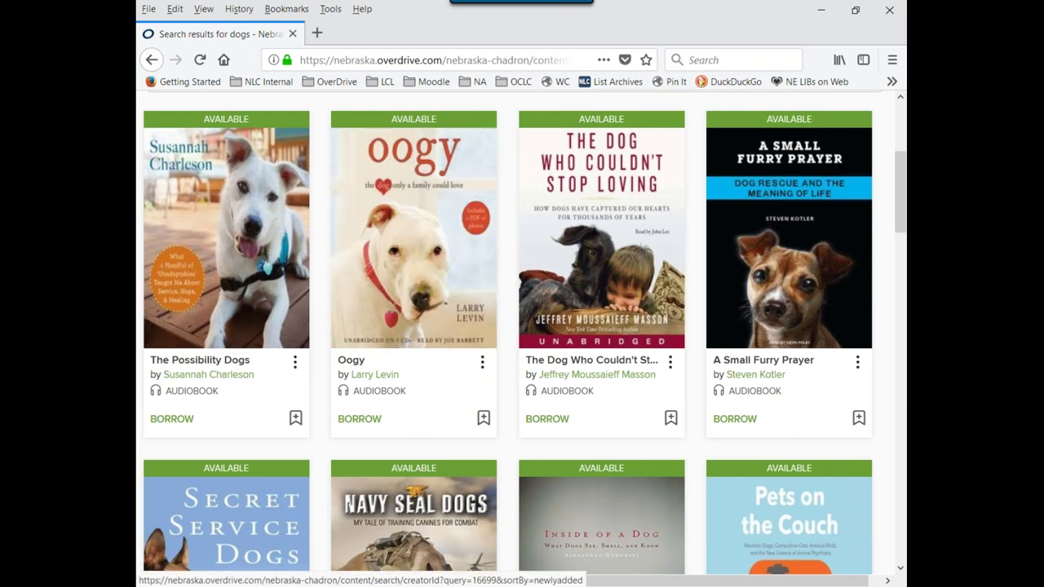
click(356, 421)
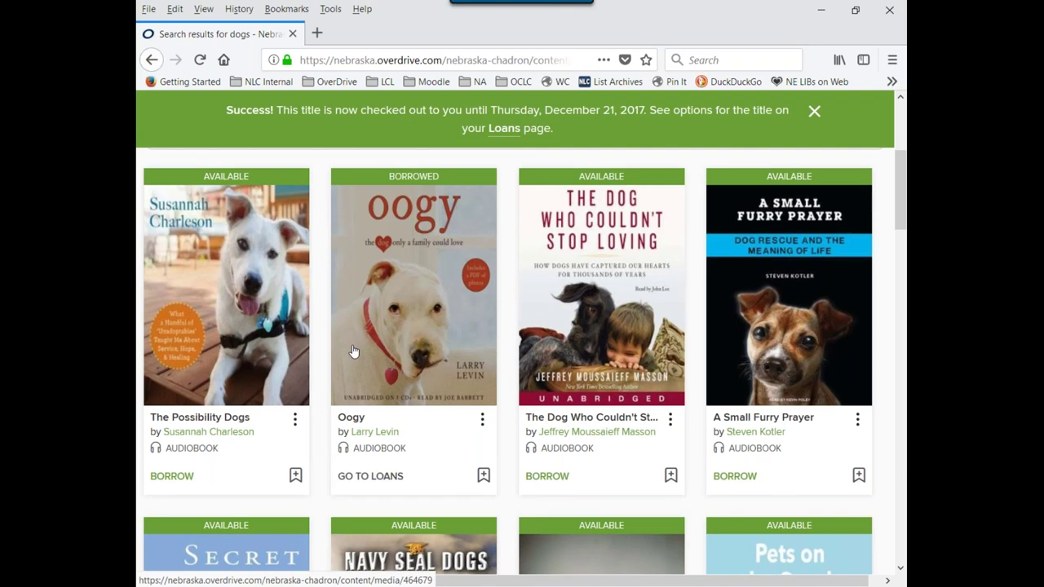
scroll(625, 303, up, 3)
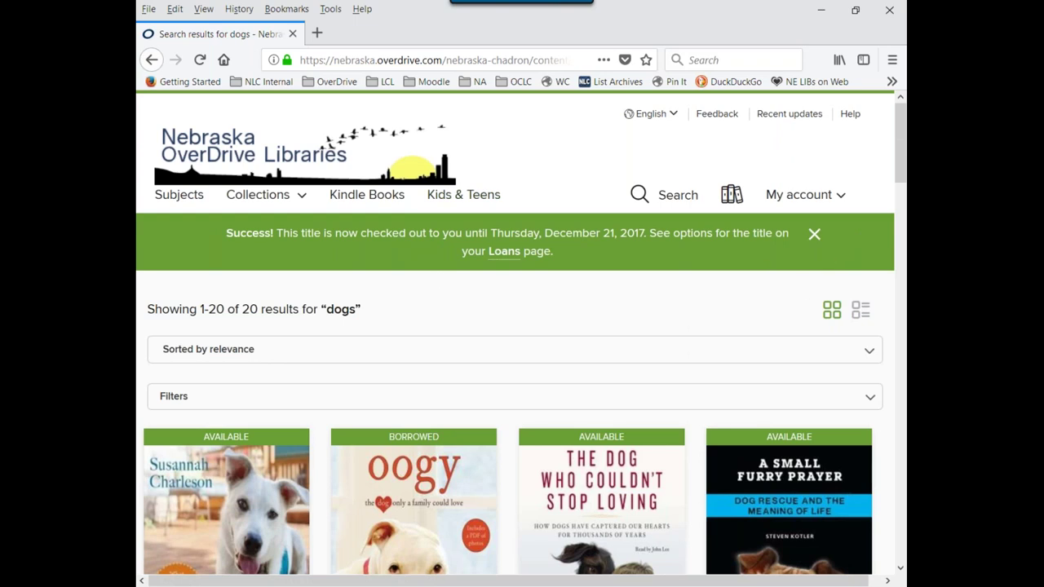
click(813, 236)
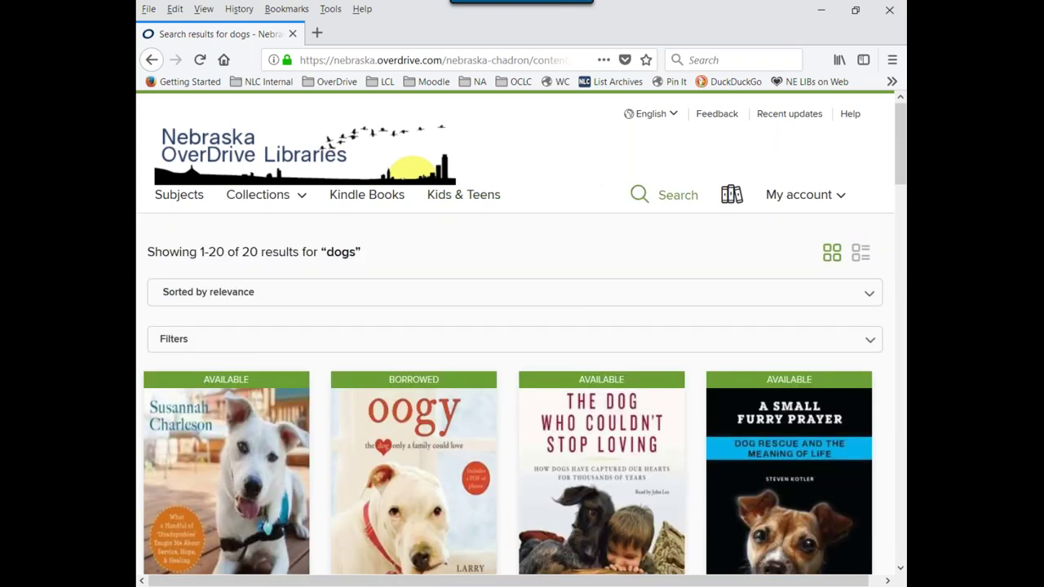
Open the library's Advanced Search form from the site search.
click(674, 198)
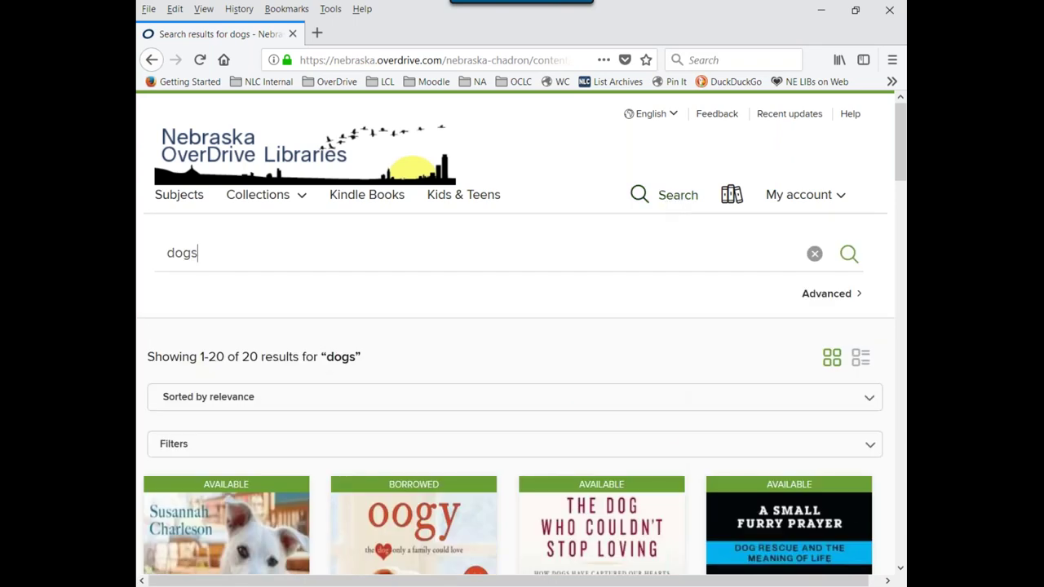
drag(799, 300, 832, 298)
click(832, 298)
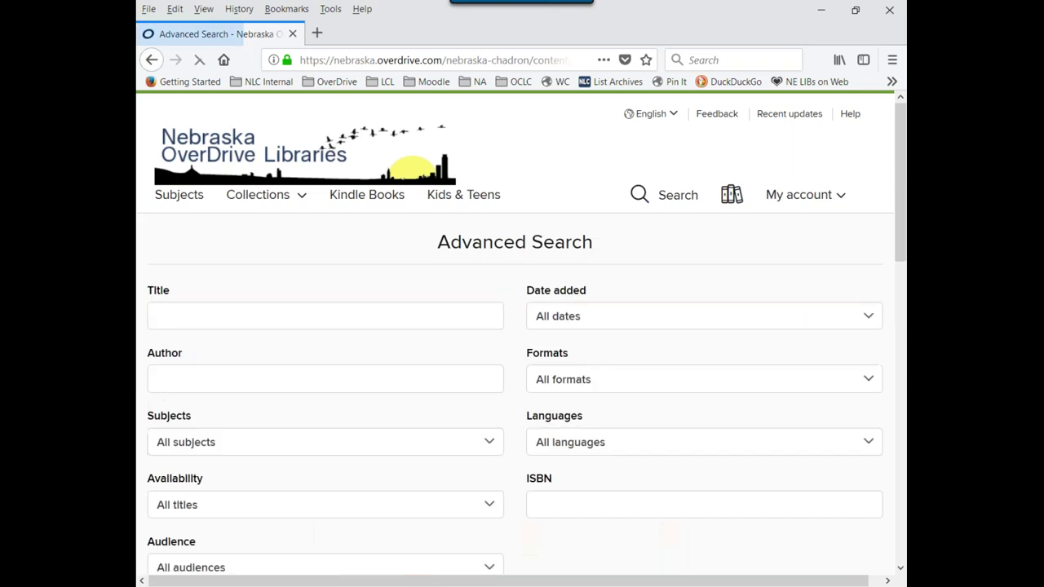
Set the advanced search's date added to Last 6 months and its format to Kindle Book.
scroll(427, 217, down, 2)
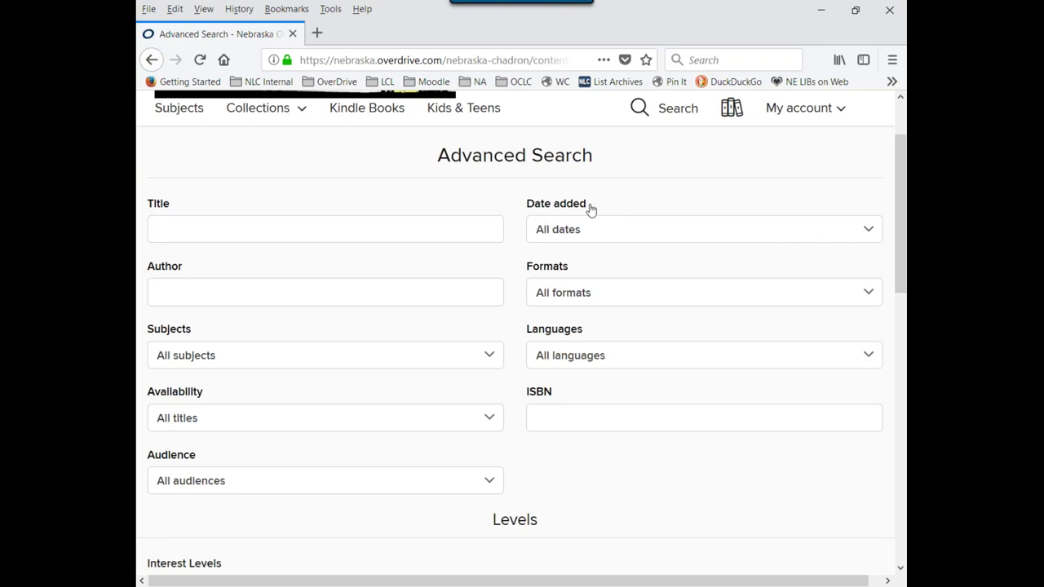
click(869, 234)
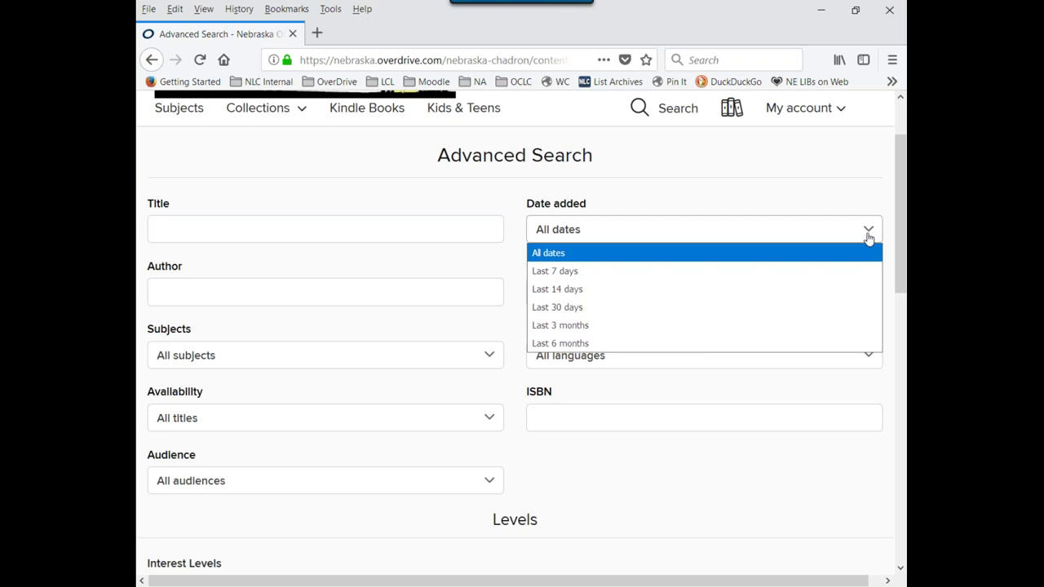
click(582, 346)
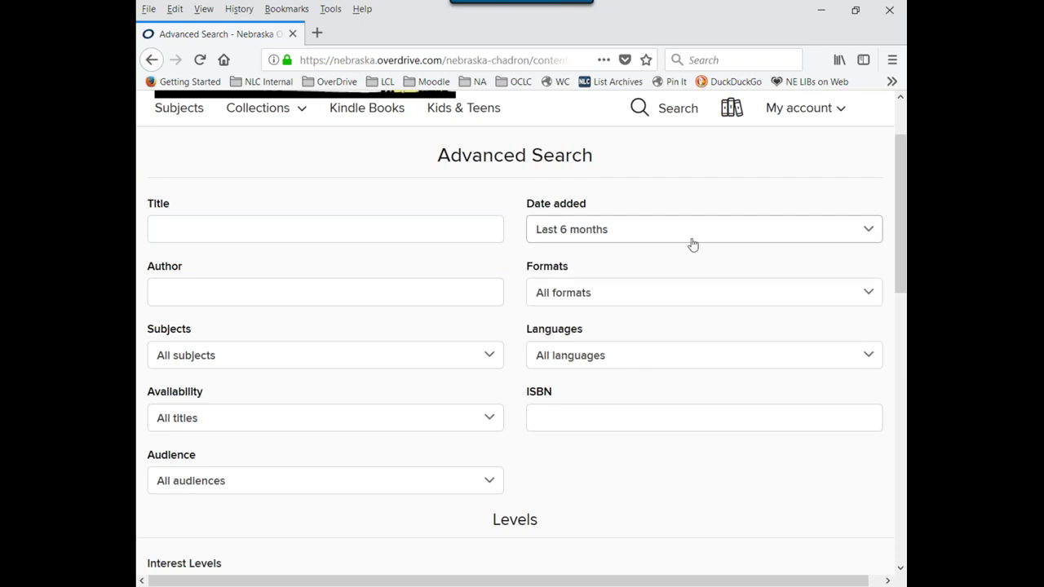
click(874, 301)
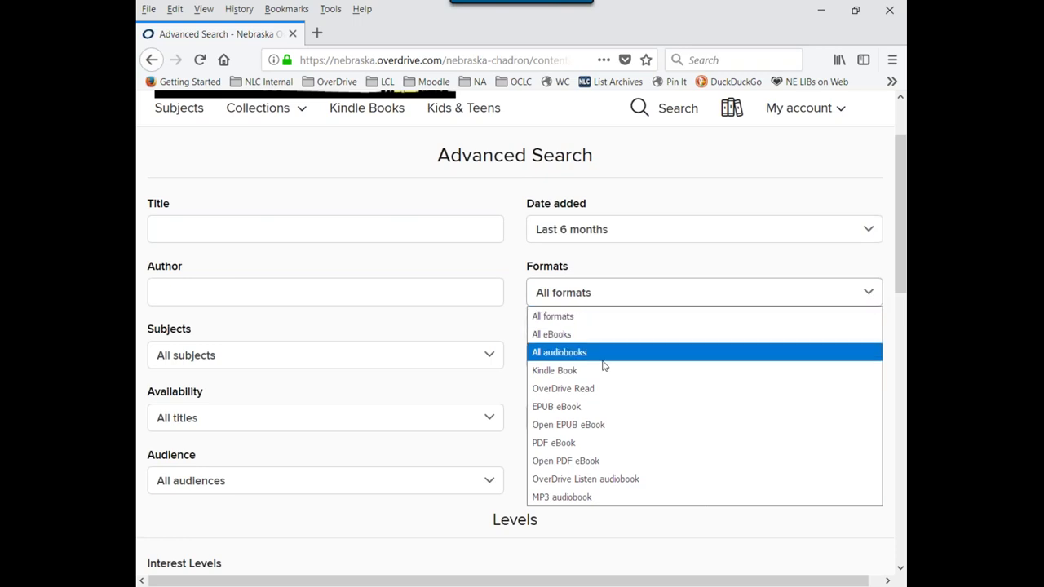
click(575, 371)
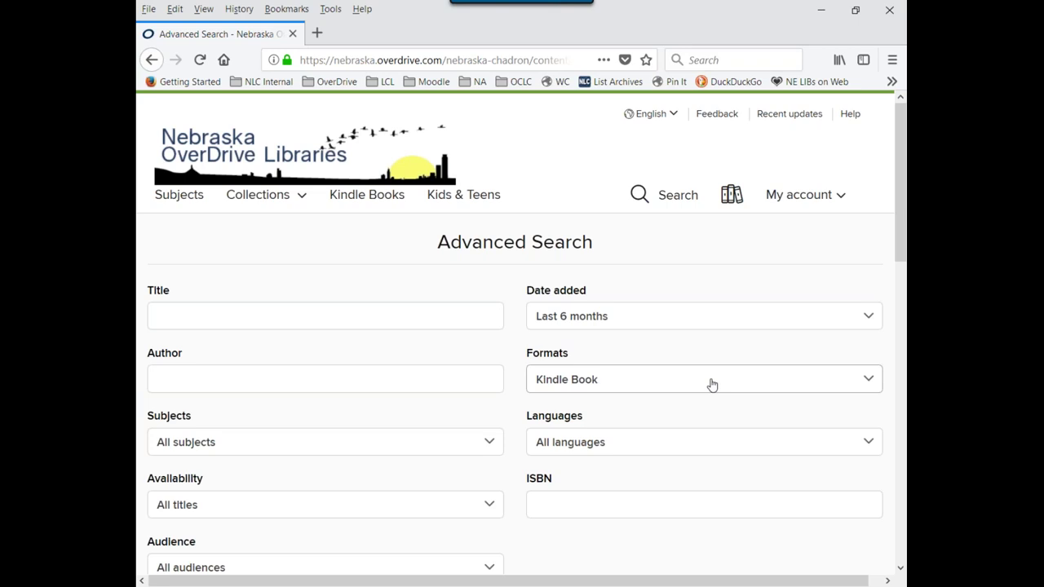
Set the advanced search's availability to Available now and its audience to Young adult.
scroll(708, 386, down, 2)
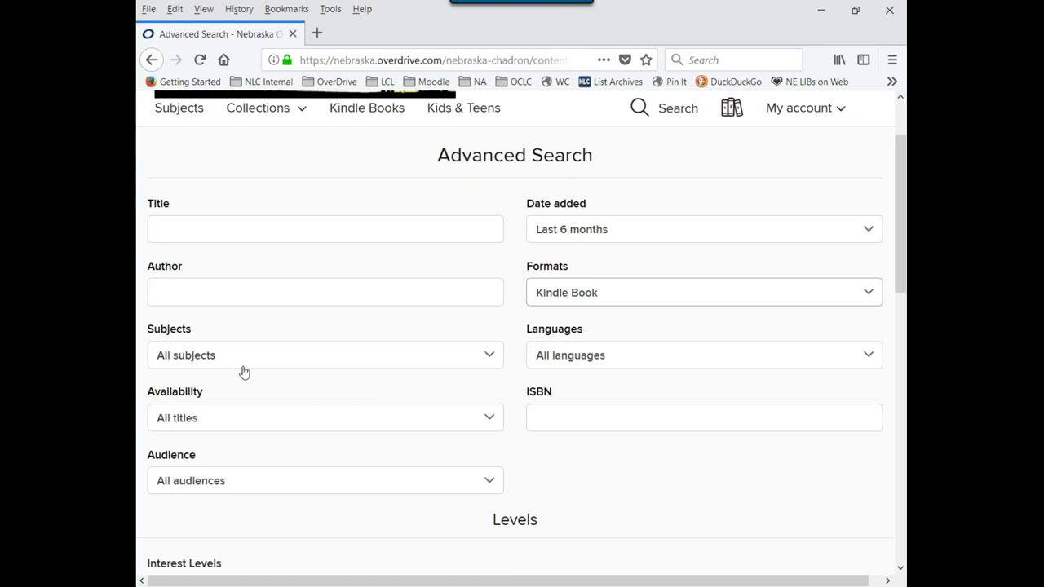
click(269, 419)
click(171, 459)
click(494, 481)
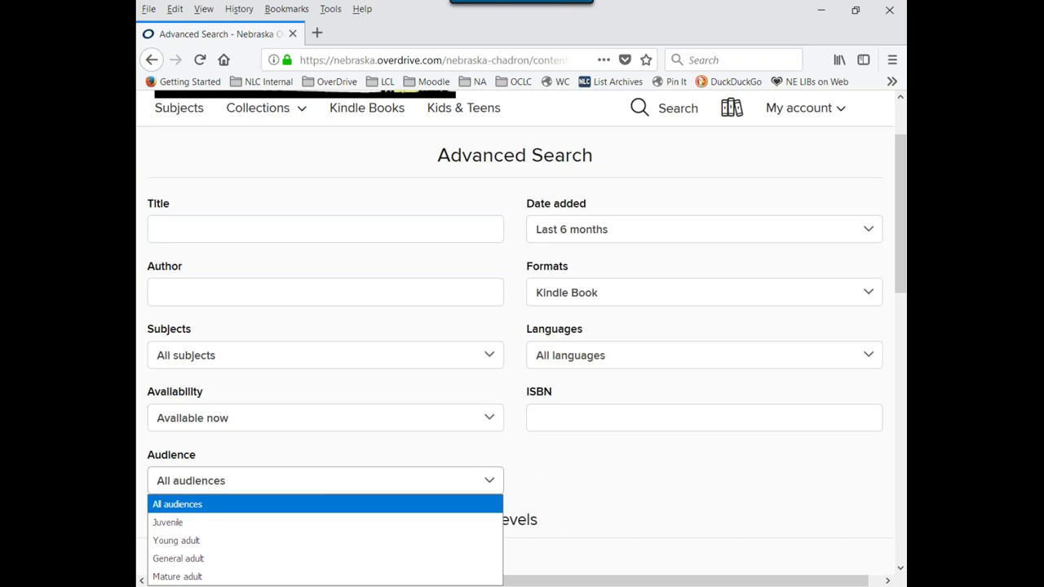
scroll(438, 483, down, 2)
click(438, 392)
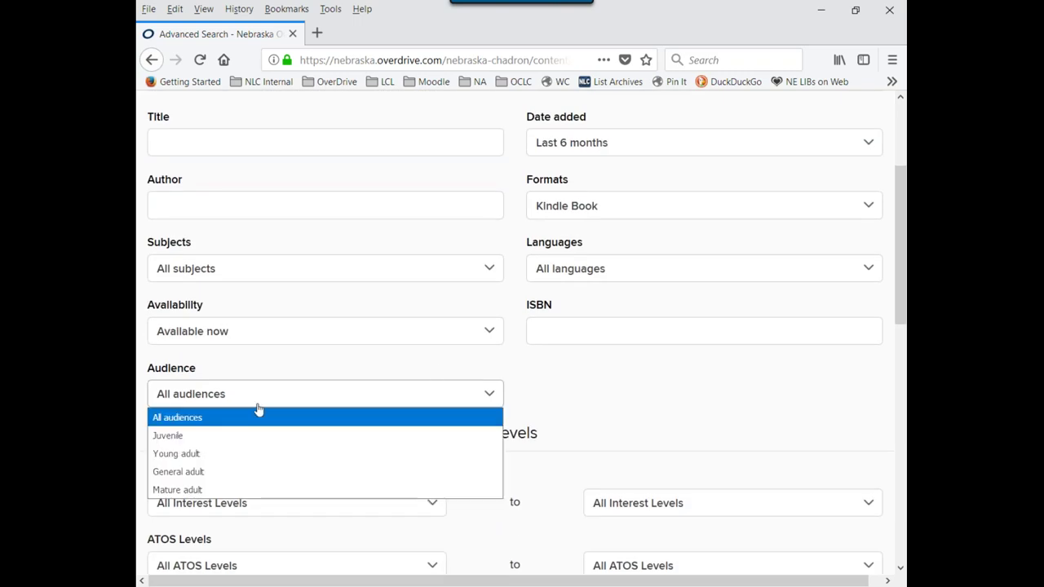
click(182, 460)
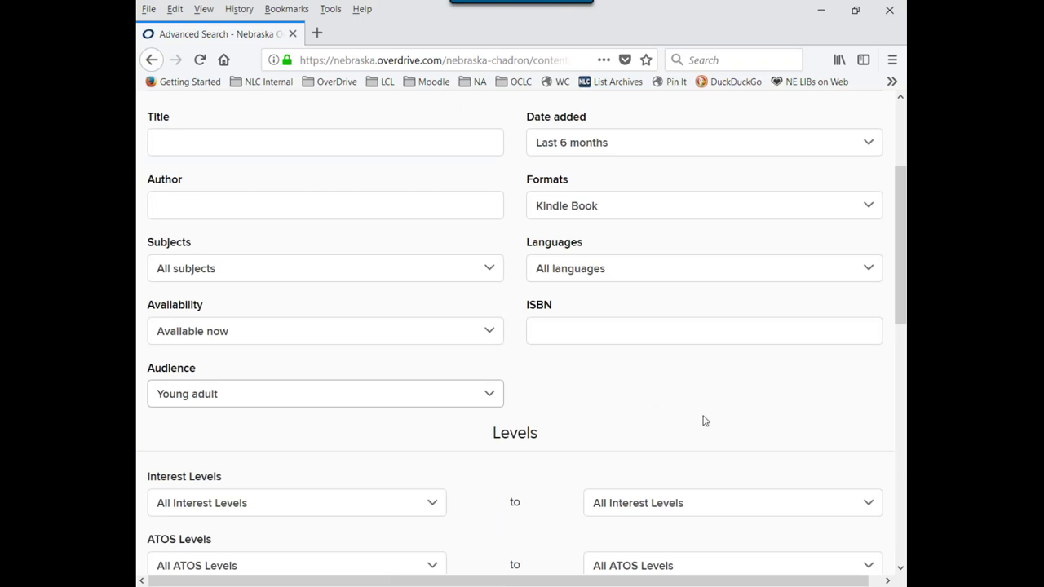
Check the completed advanced search criteria and run the search.
scroll(746, 425, up, 4)
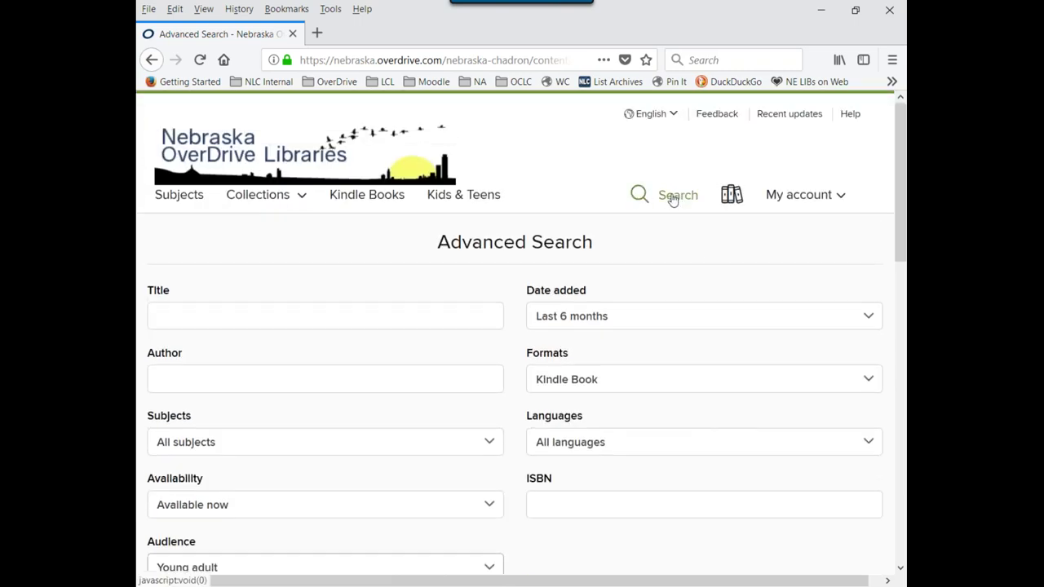
scroll(743, 244, down, 3)
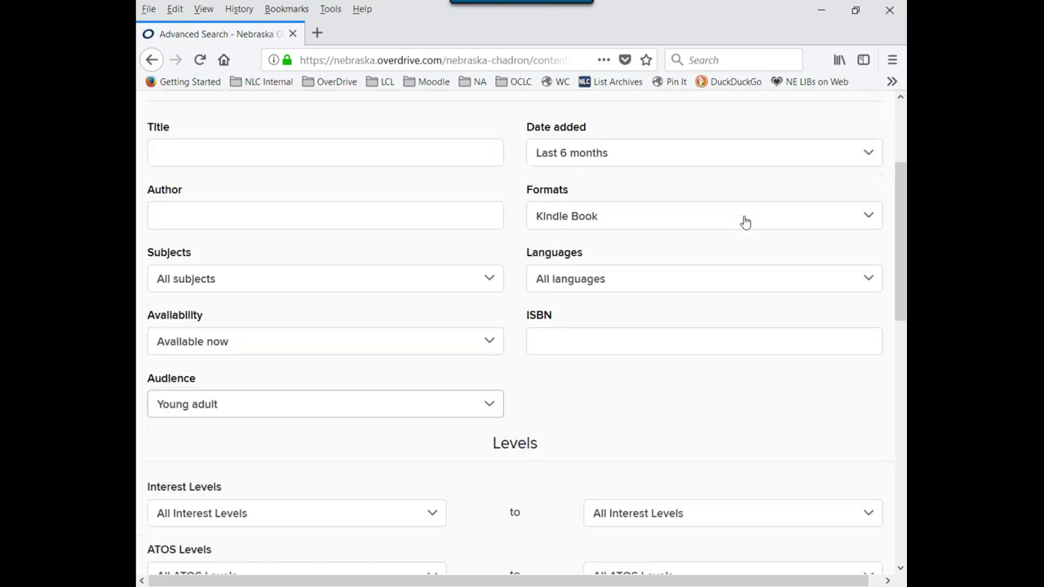
scroll(746, 223, down, 2)
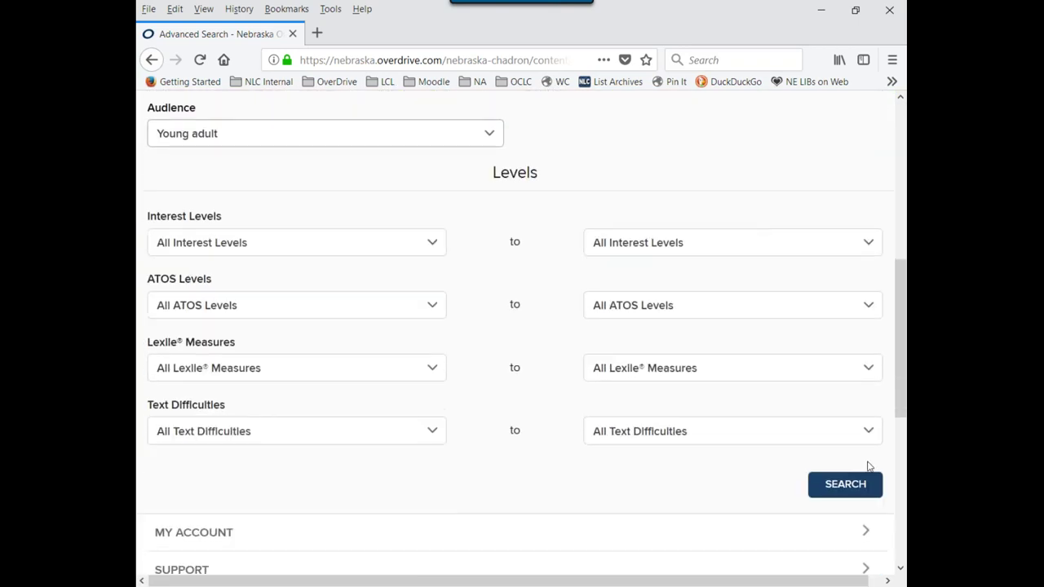
click(855, 486)
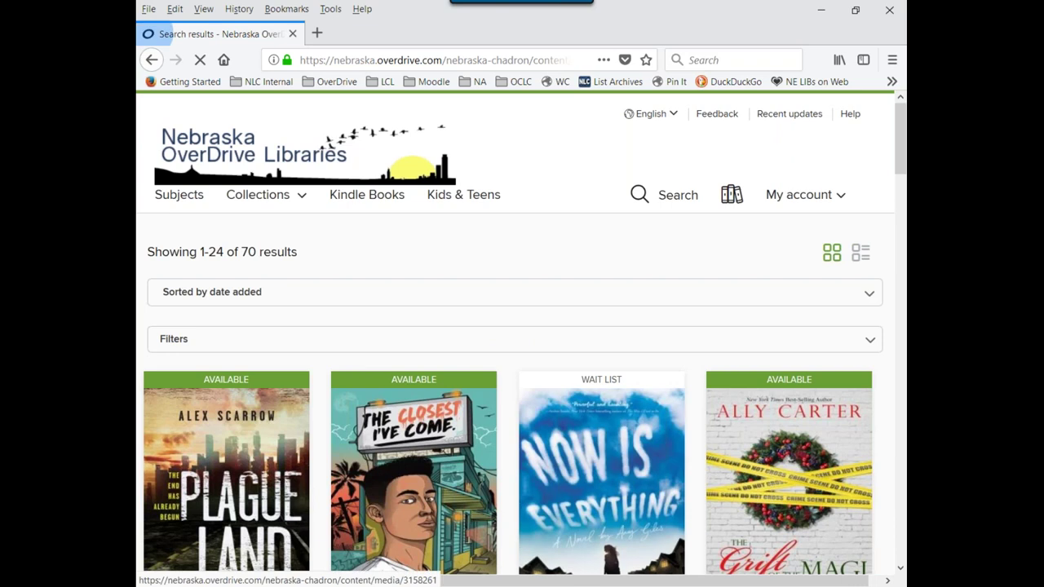
Look over the result count and the availability labels of the young adult Kindle titles found.
drag(240, 251, 342, 256)
click(396, 256)
scroll(466, 259, down, 2)
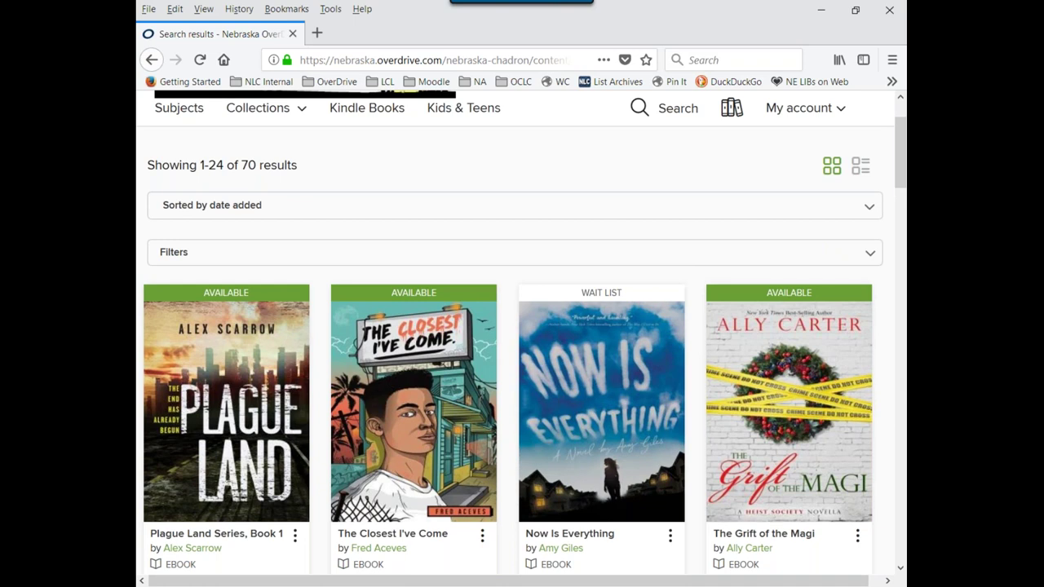
scroll(571, 367, down, 2)
scroll(417, 365, down, 2)
scroll(625, 350, up, 4)
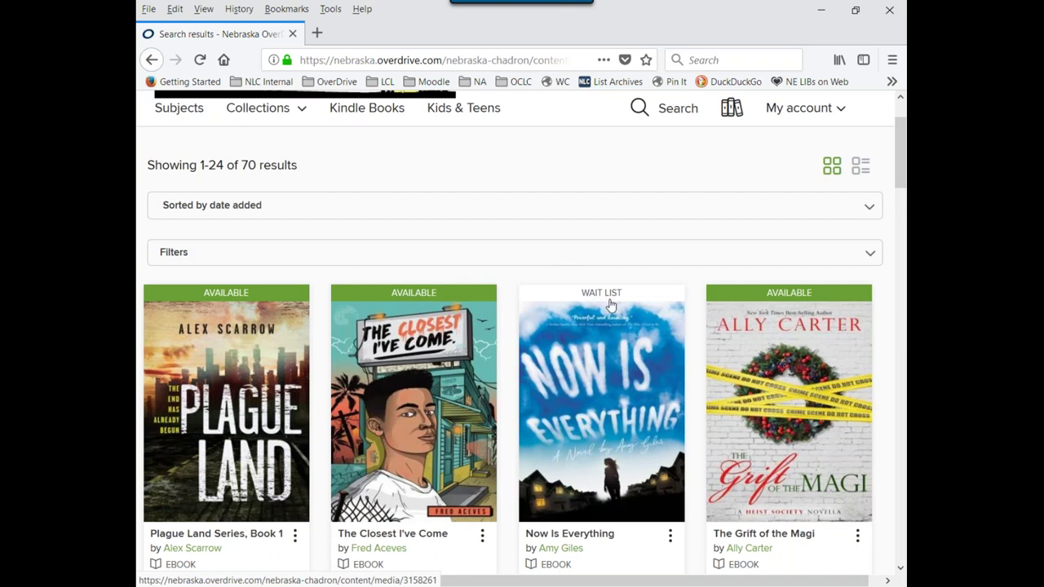
scroll(610, 305, down, 2)
scroll(614, 308, down, 8)
scroll(617, 310, down, 15)
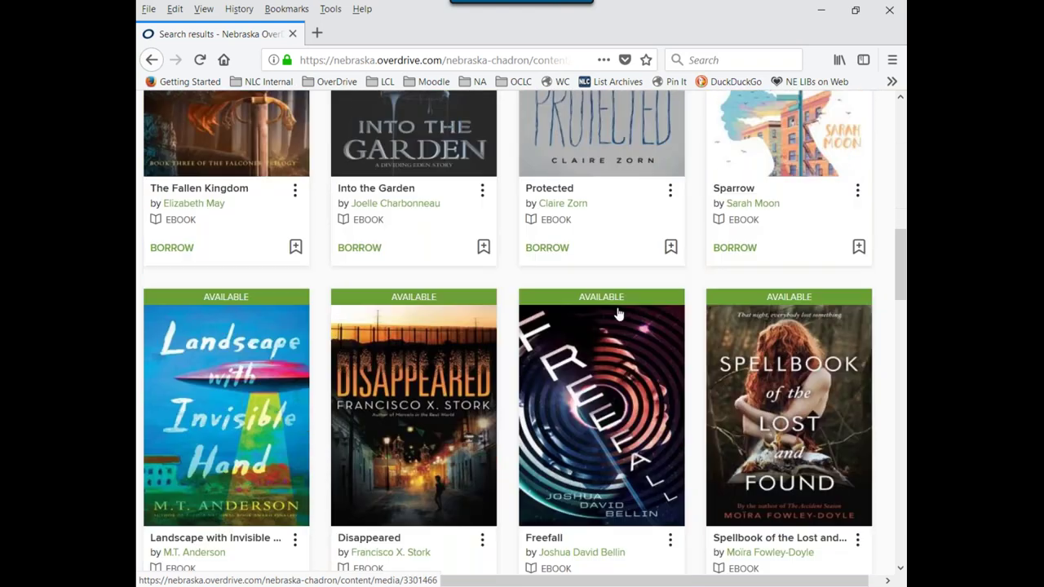
scroll(617, 314, down, 12)
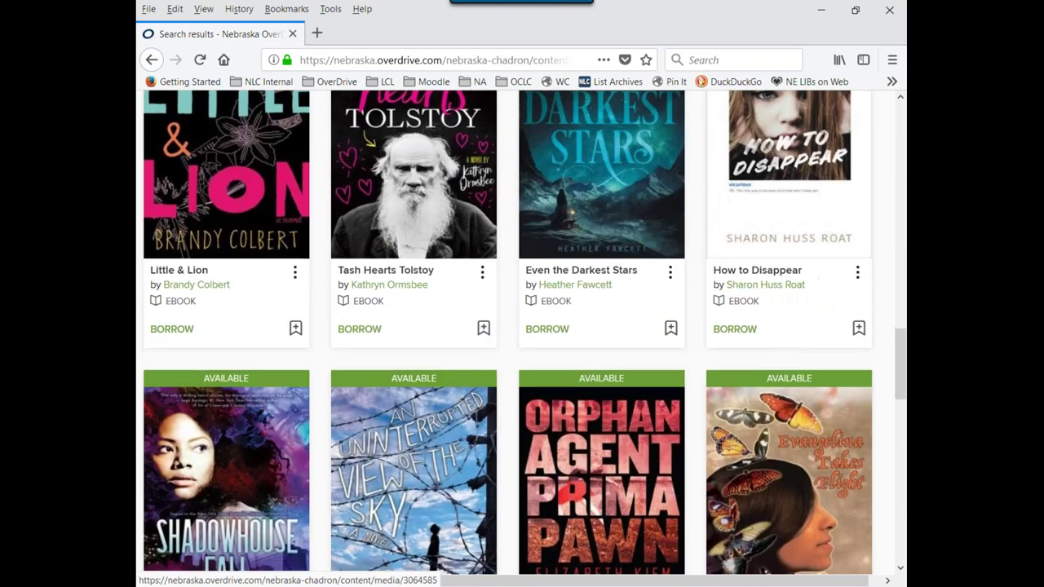
scroll(619, 314, up, 11)
scroll(619, 314, up, 20)
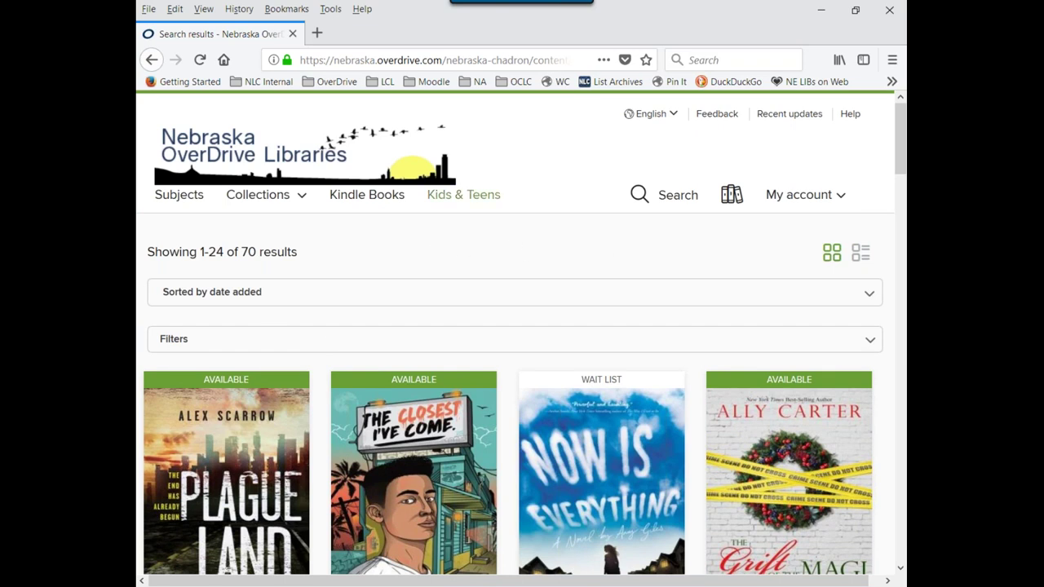
Open the account's Loans page and look through all borrowed titles.
click(840, 199)
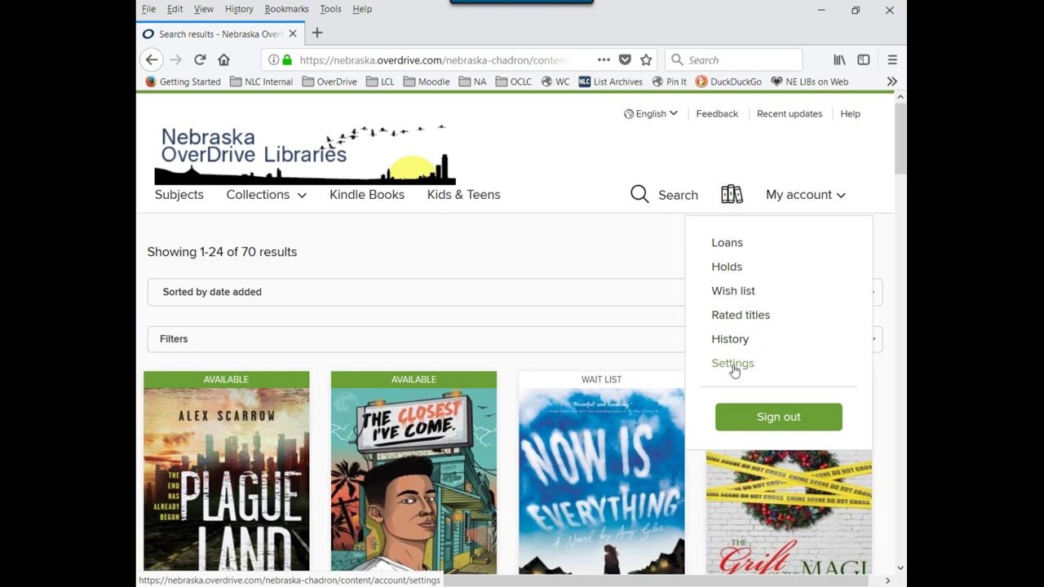
click(727, 243)
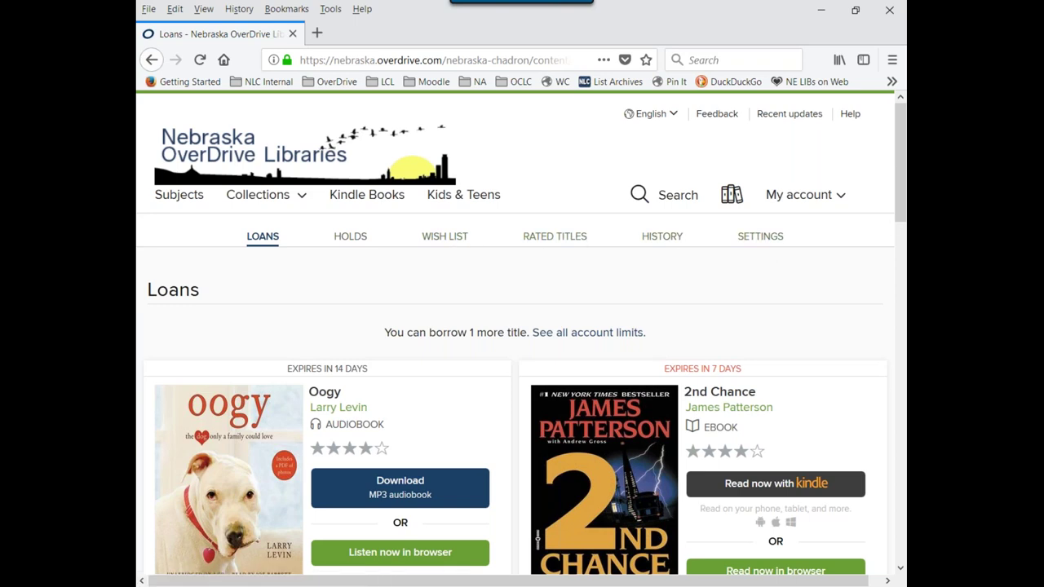
scroll(846, 286, down, 2)
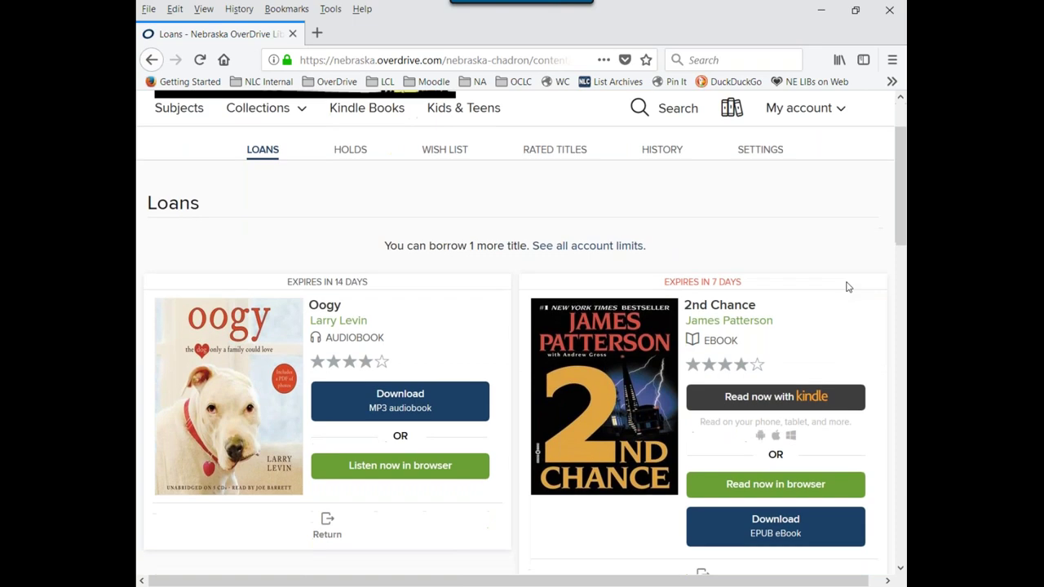
scroll(804, 280, down, 10)
scroll(803, 279, down, 3)
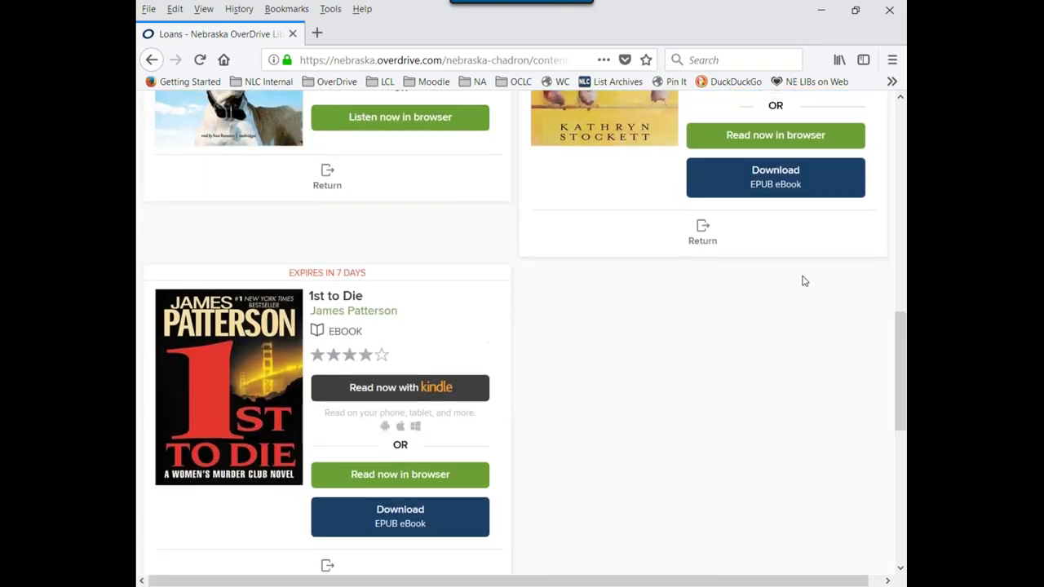
scroll(803, 280, up, 15)
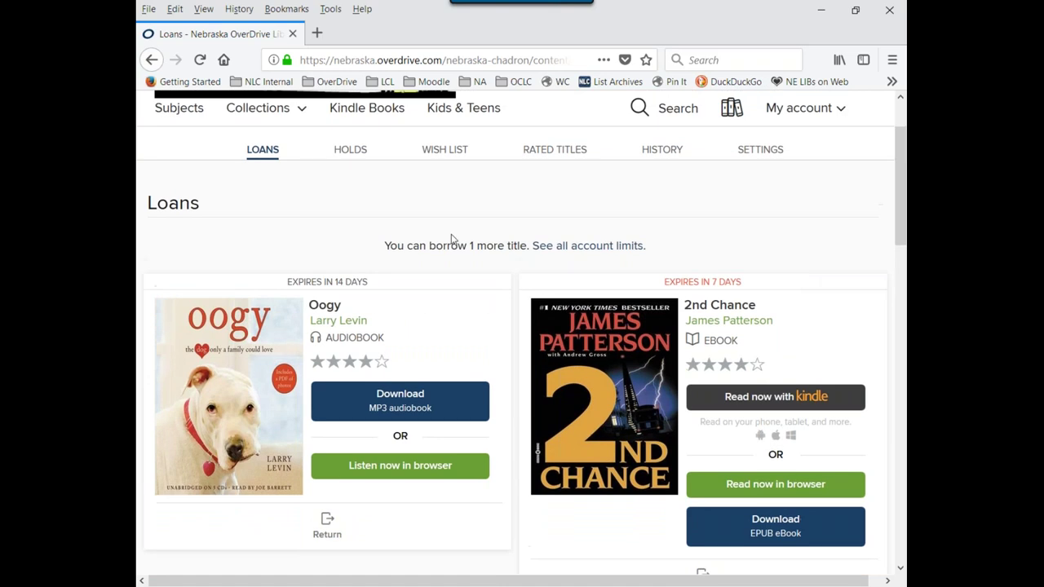
Check the remaining borrowing allowance and the expiry periods of the Oogy and 2nd Chance loans.
drag(471, 245, 494, 245)
click(496, 245)
scroll(454, 210, down, 2)
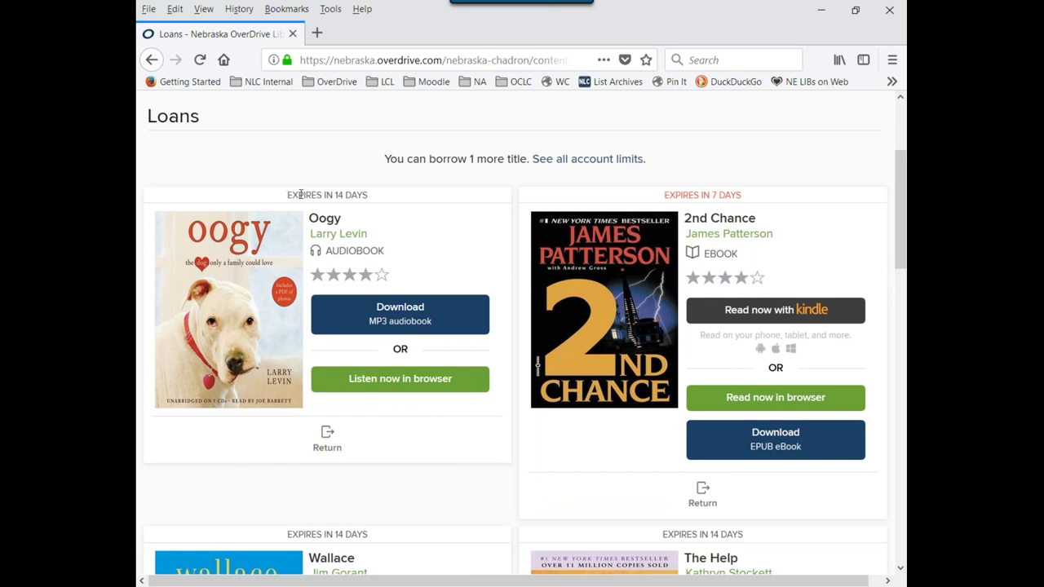
drag(295, 195, 394, 199)
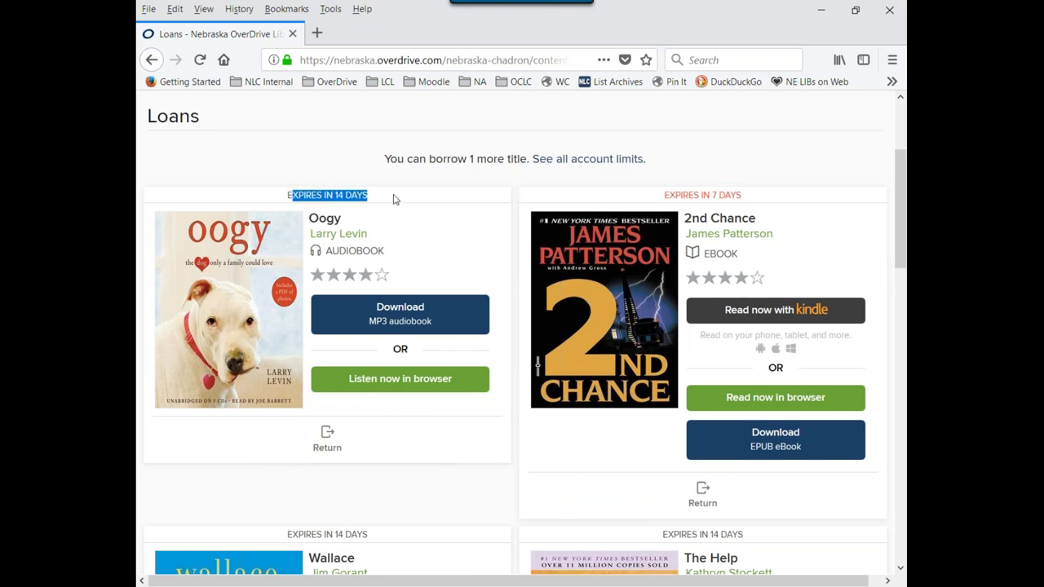
click(673, 194)
triple_click(679, 194)
click(626, 199)
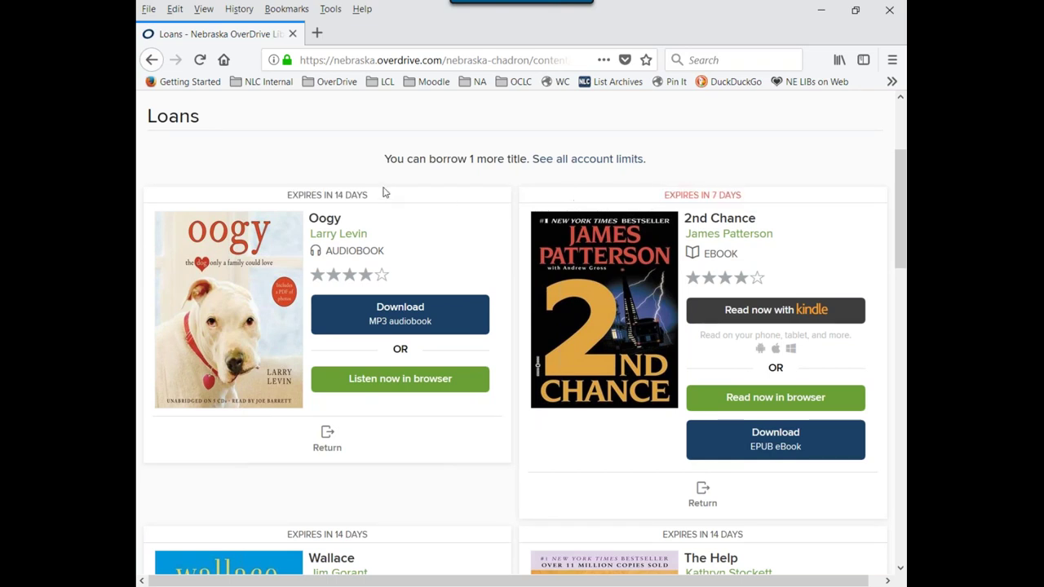
Examine the download, read or listen in browser, Kindle and return options offered for each loan.
scroll(480, 229, down, 2)
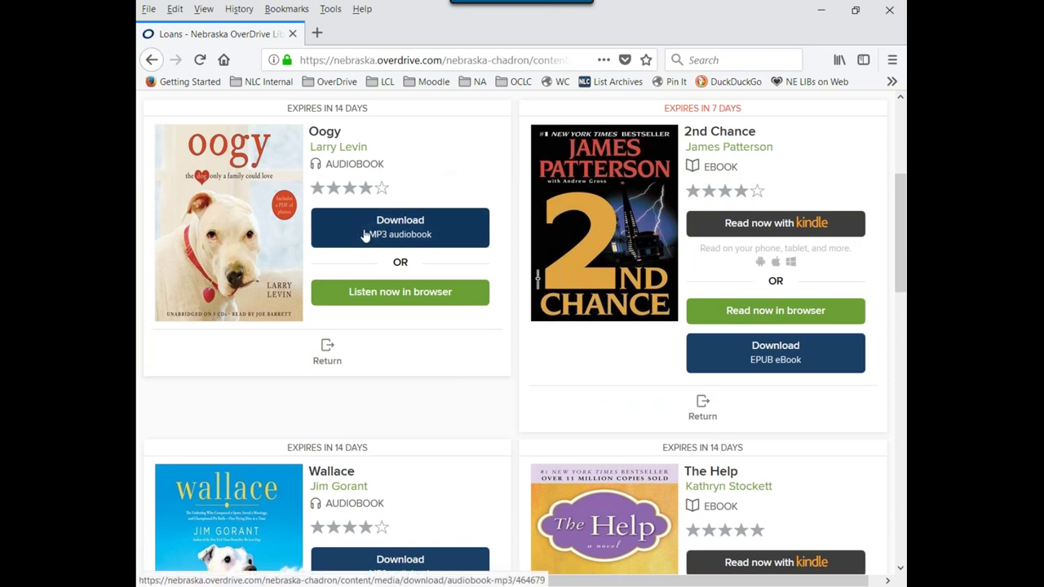
scroll(468, 177, up, 1)
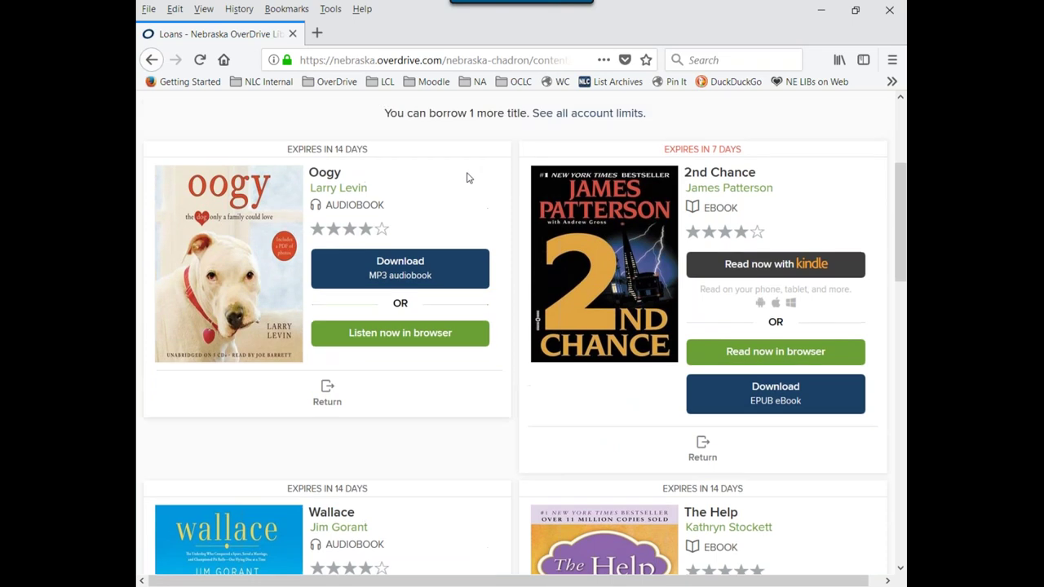
scroll(467, 177, up, 1)
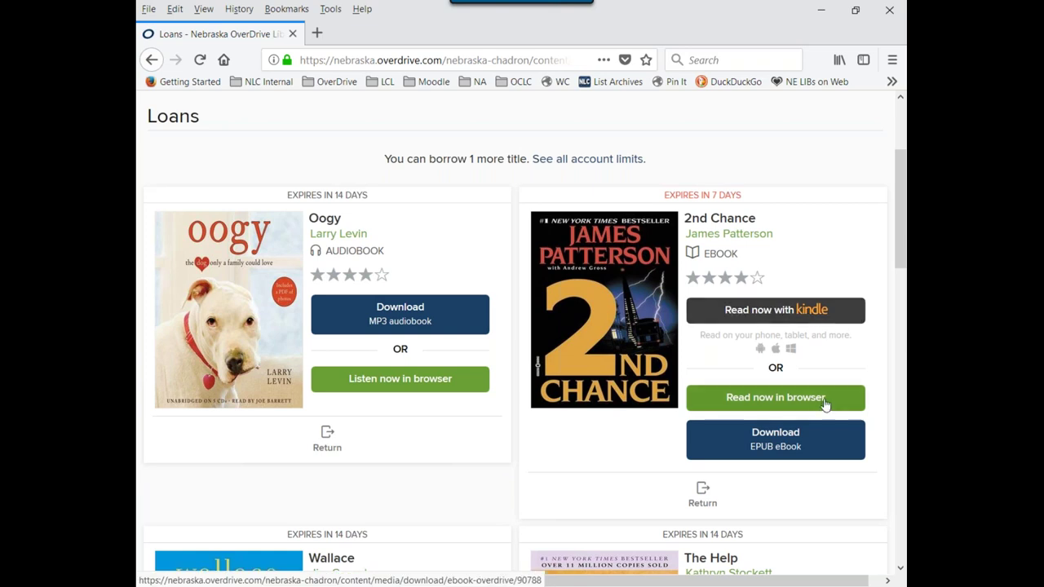
scroll(872, 415, down, 3)
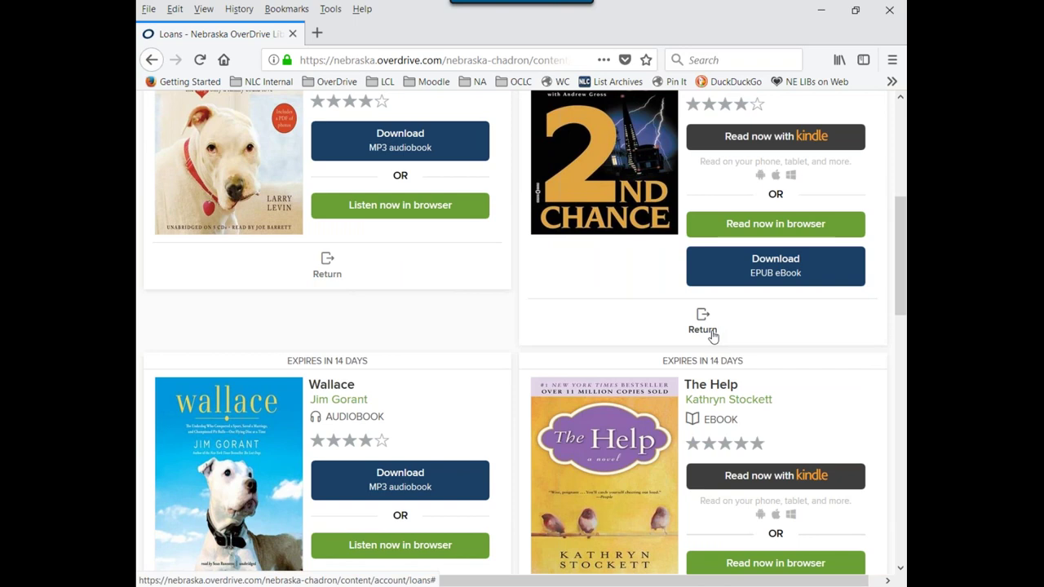
scroll(373, 400, down, 2)
scroll(300, 460, down, 2)
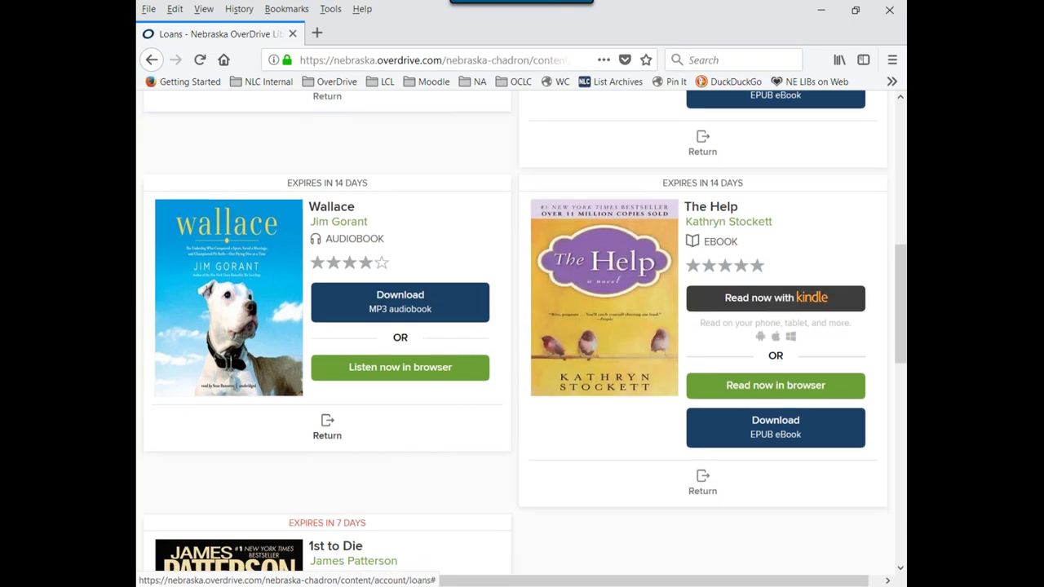
scroll(357, 375, down, 2)
scroll(703, 448, down, 3)
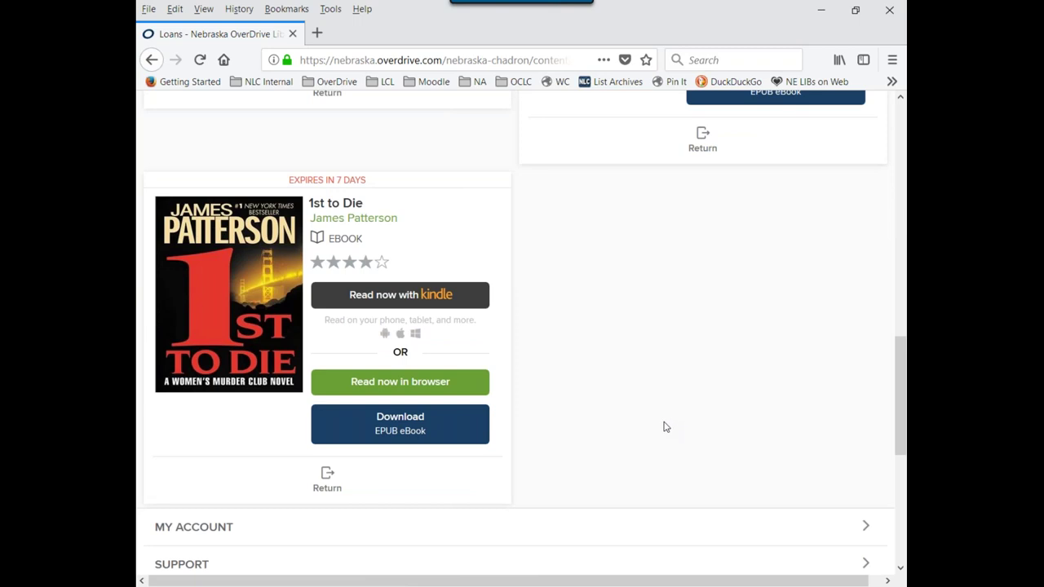
scroll(665, 427, up, 15)
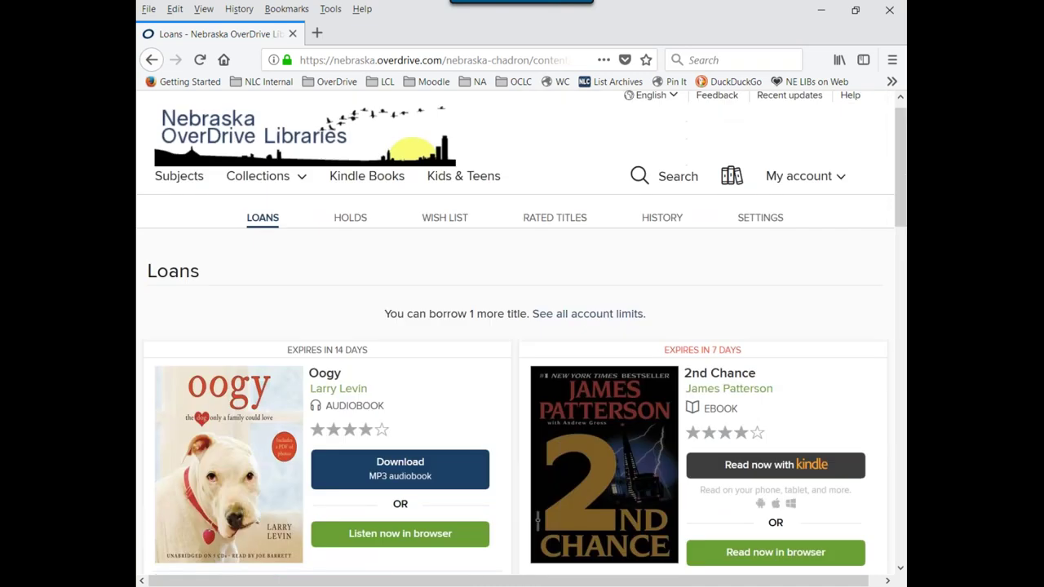
Open the account's Holds page and review the held titles with their edit email, suspend and remove options.
click(346, 238)
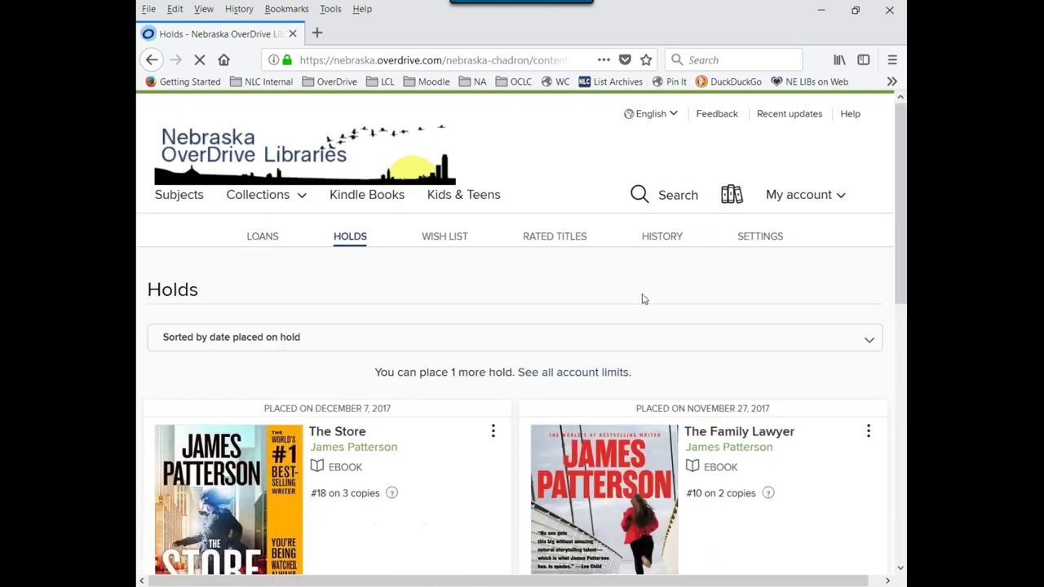
scroll(673, 301, down, 3)
scroll(791, 396, down, 3)
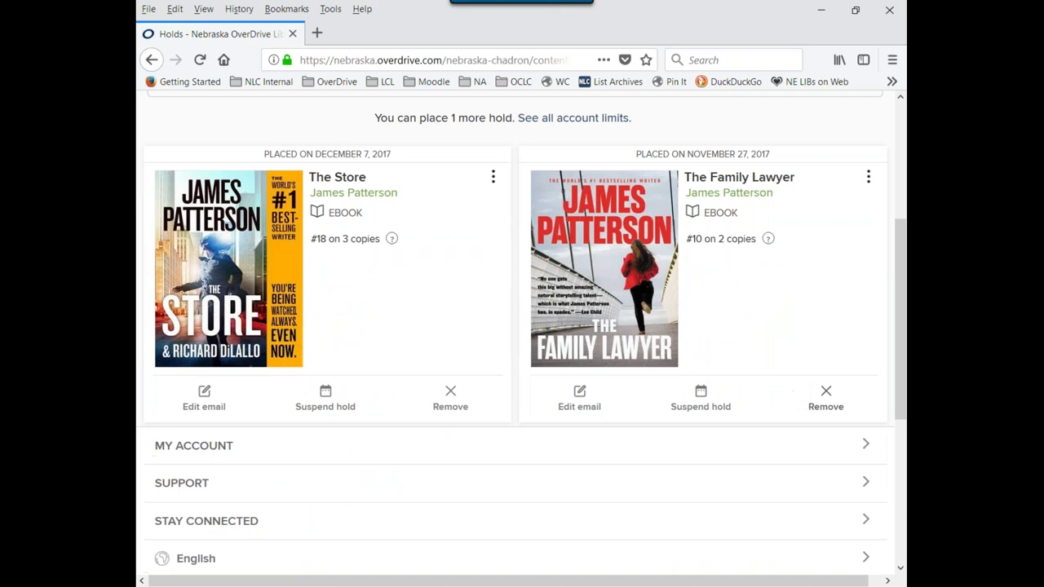
scroll(779, 404, up, 6)
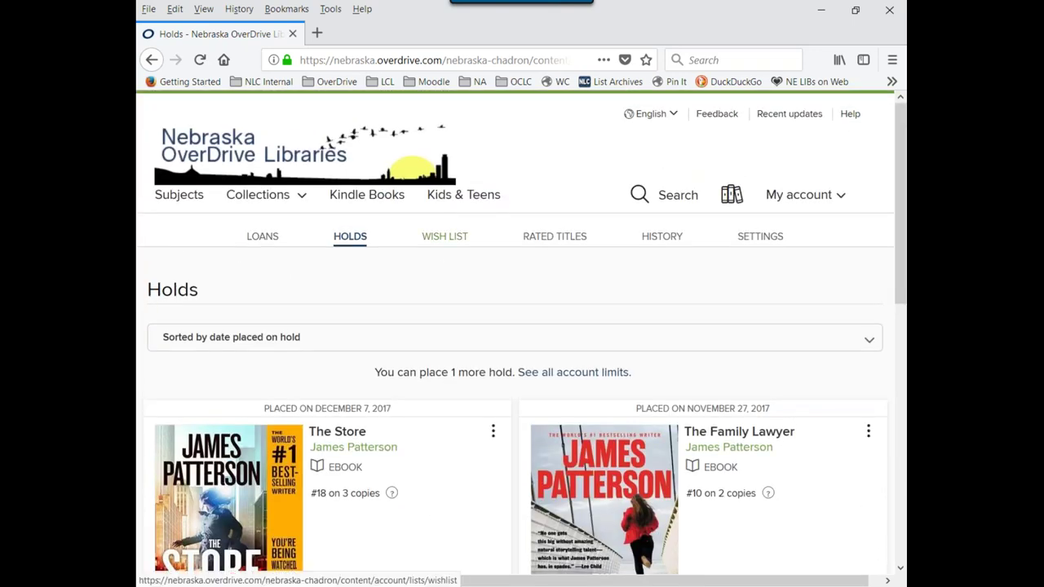
Open the account's wish list and look over the saved titles with their borrow and hold options.
click(444, 237)
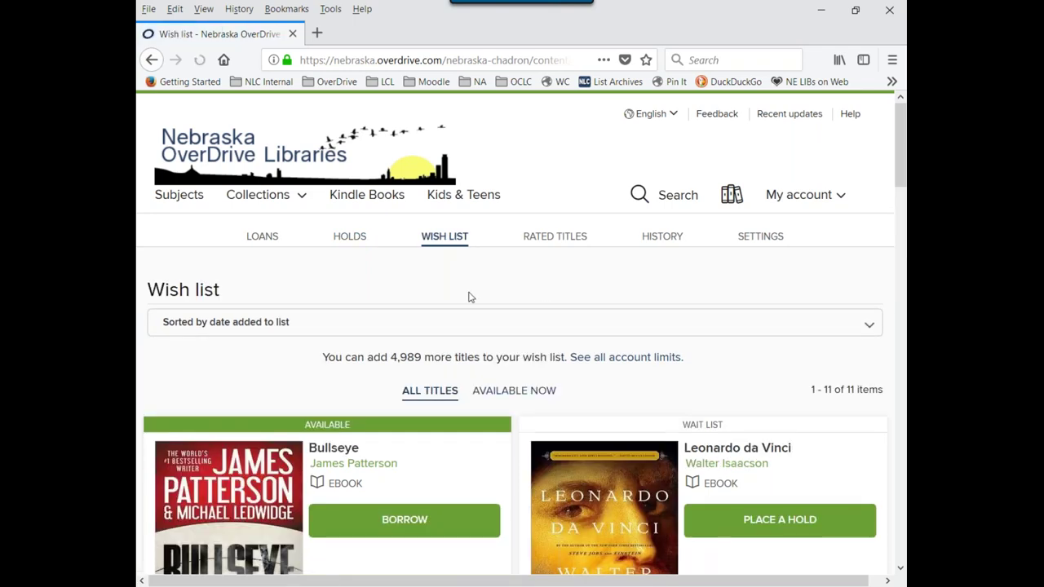
scroll(469, 298, down, 1)
scroll(469, 297, down, 1)
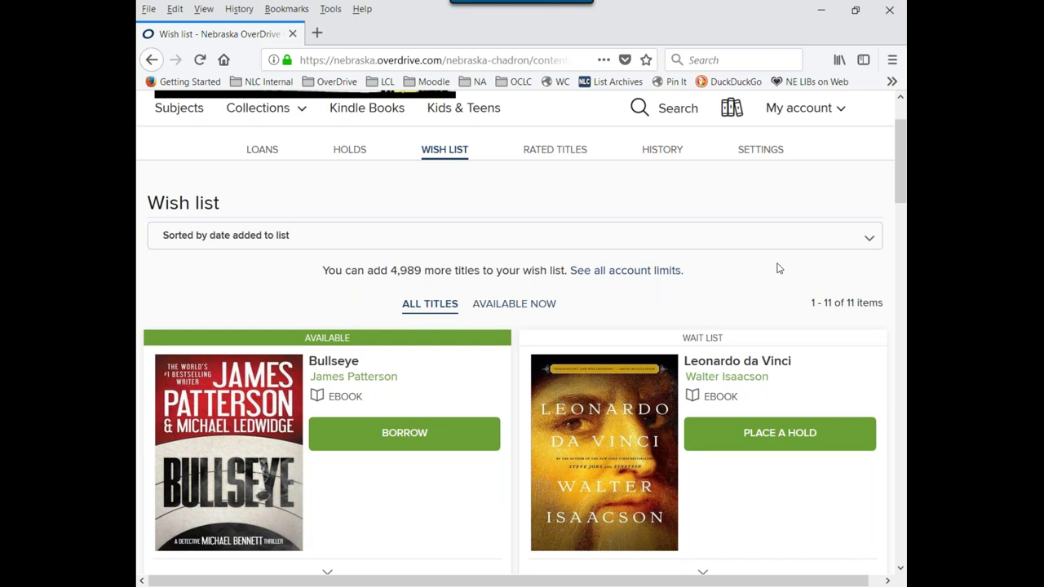
scroll(777, 270, down, 2)
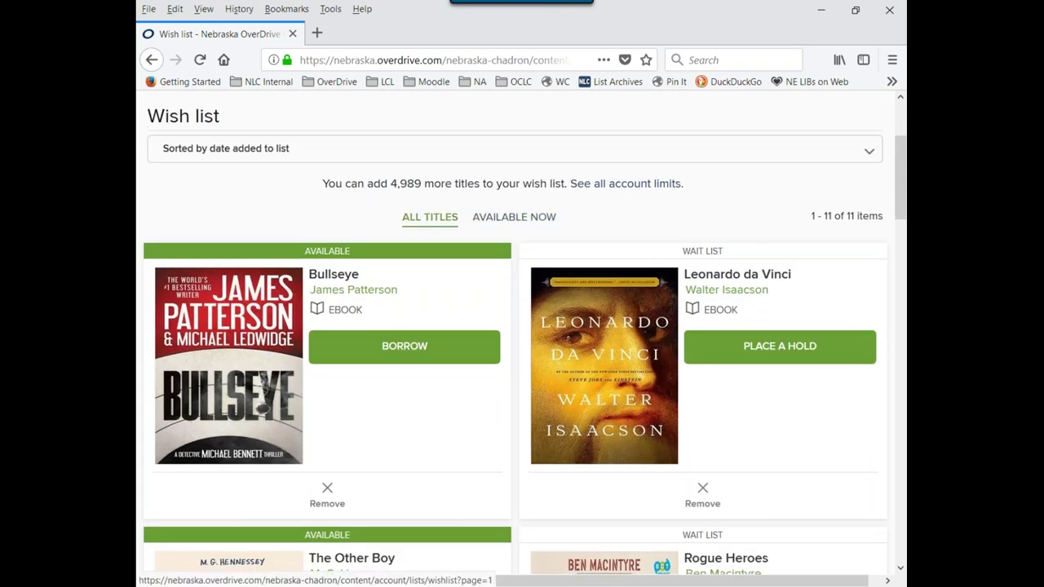
scroll(631, 226, down, 2)
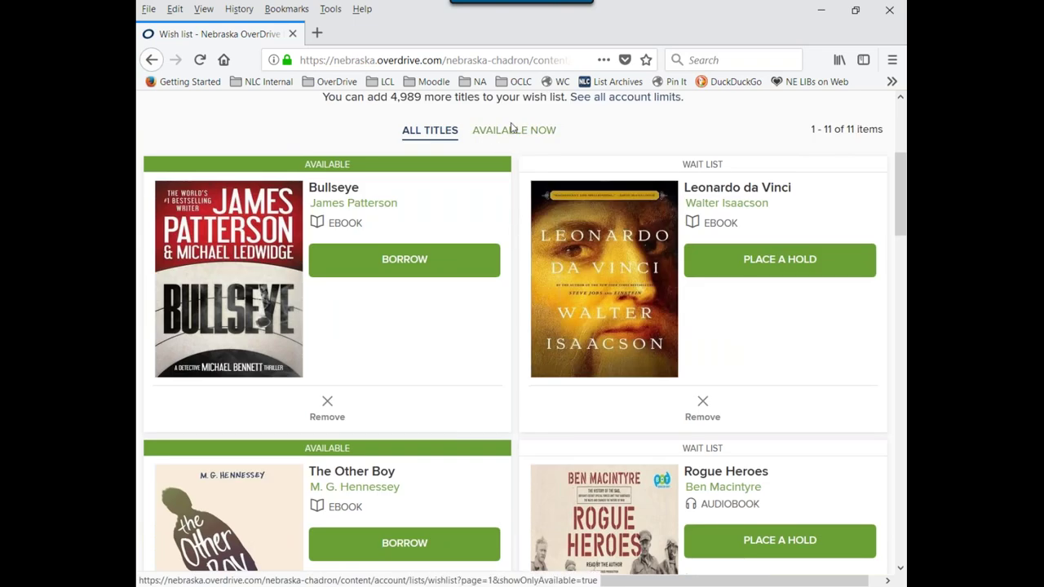
Limit the wish list to titles available now and look through the remaining books and audiobooks.
click(513, 130)
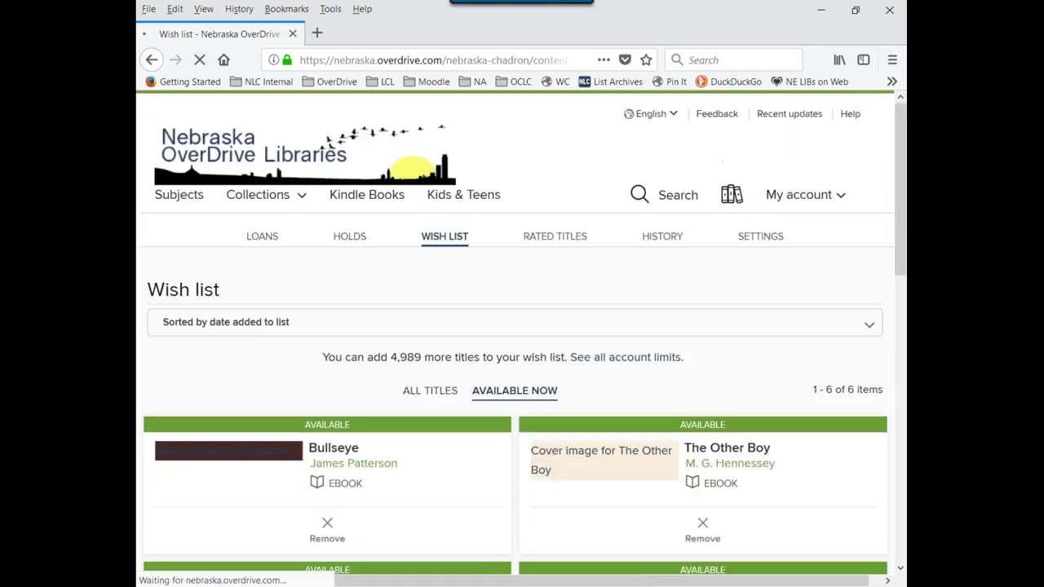
scroll(821, 326, down, 5)
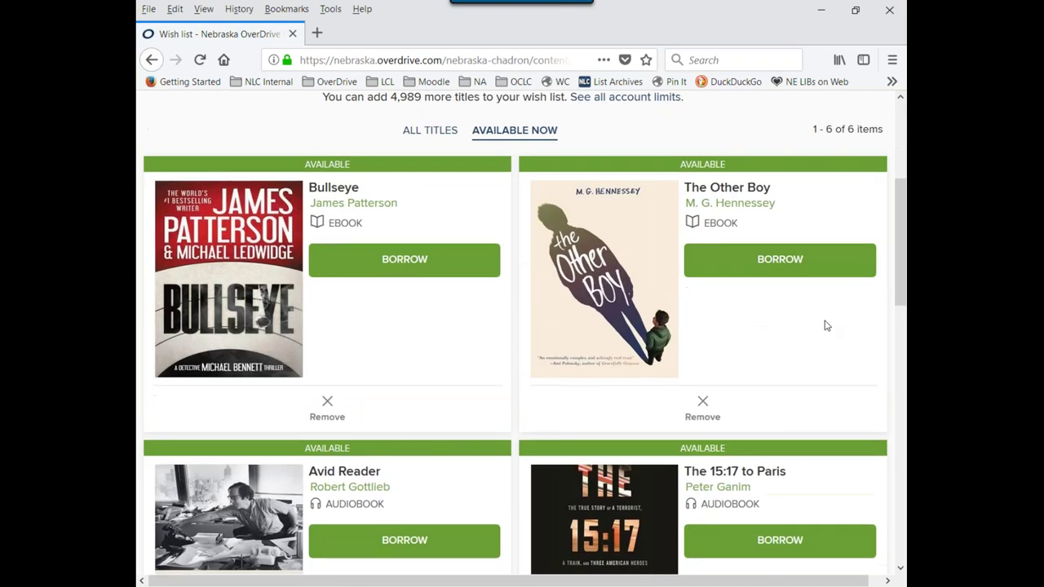
scroll(829, 327, down, 7)
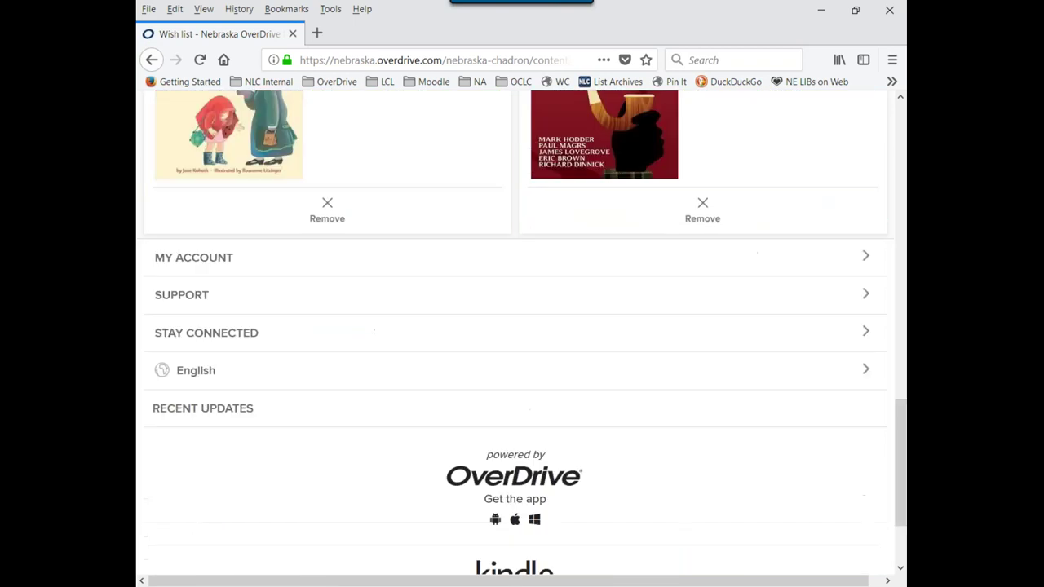
scroll(821, 326, up, 12)
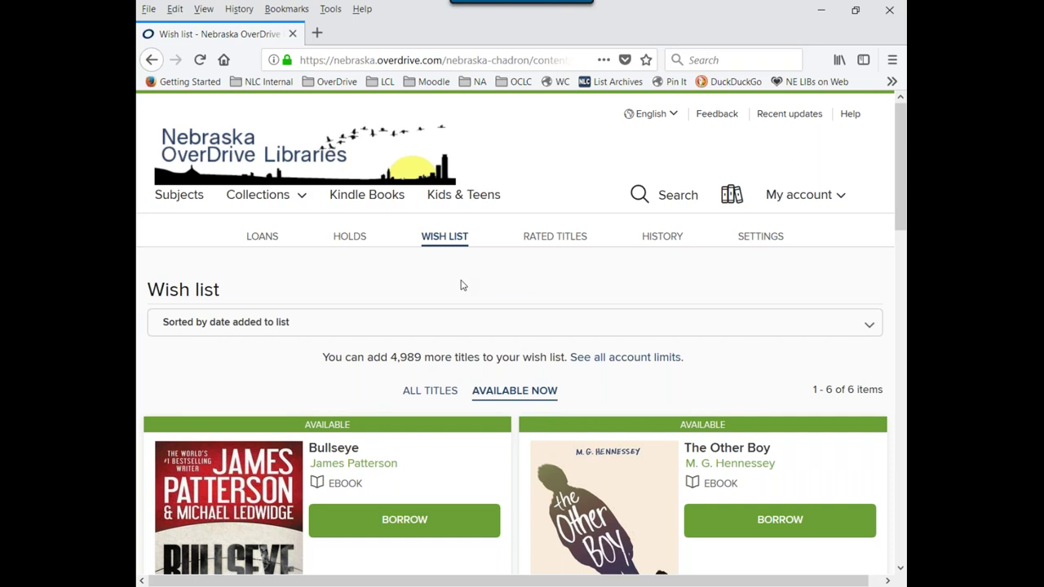
Open the account's Rated titles page, followed by its History page, and look through the past loans.
click(760, 235)
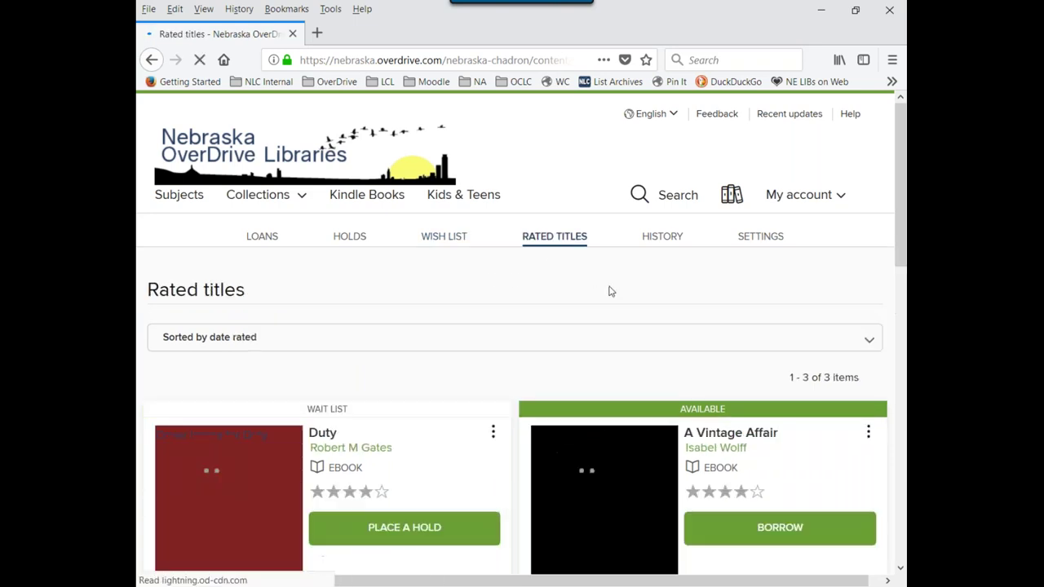
click(663, 238)
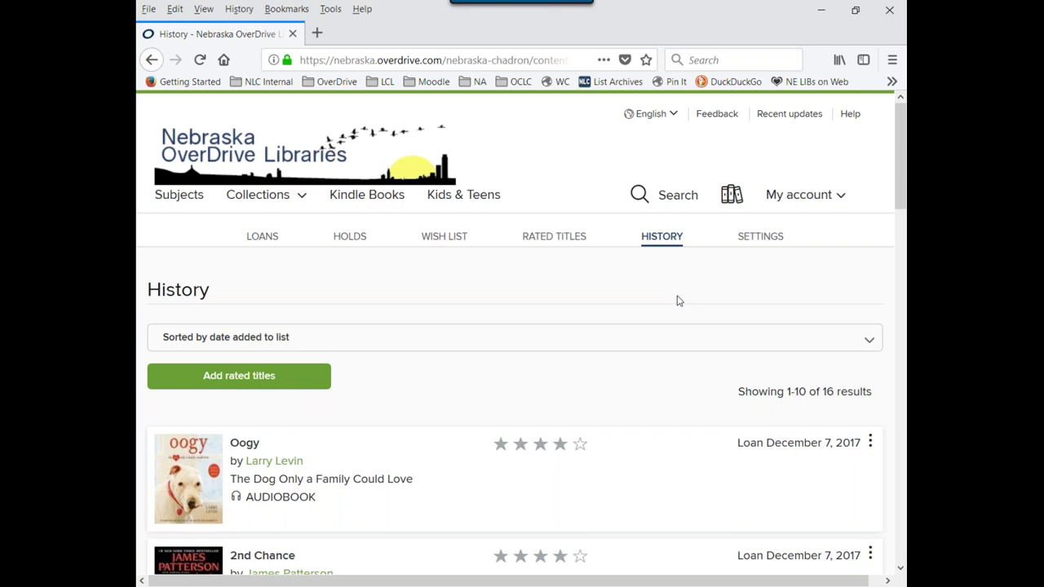
scroll(676, 295, down, 2)
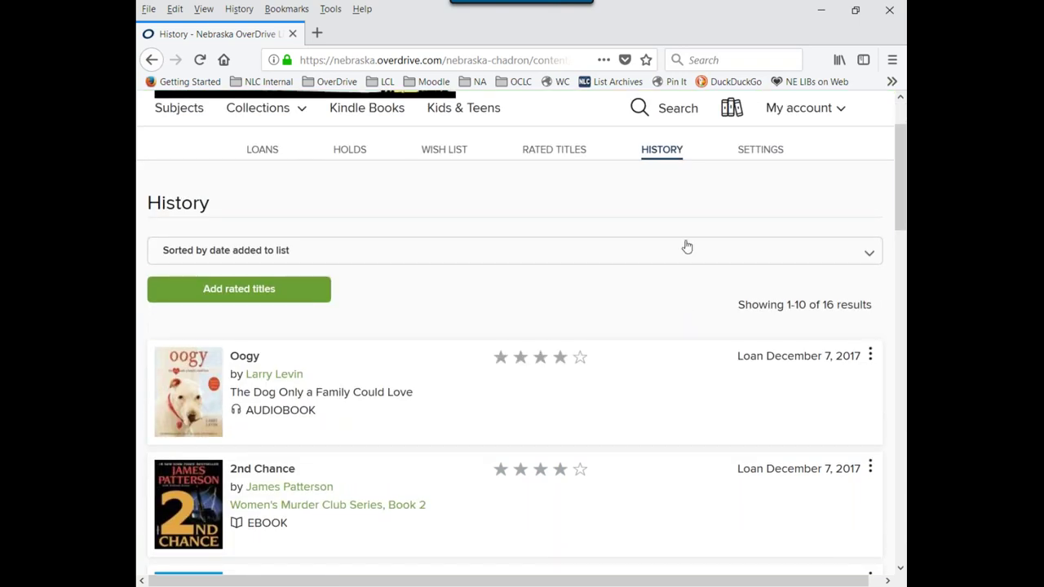
scroll(669, 242, down, 5)
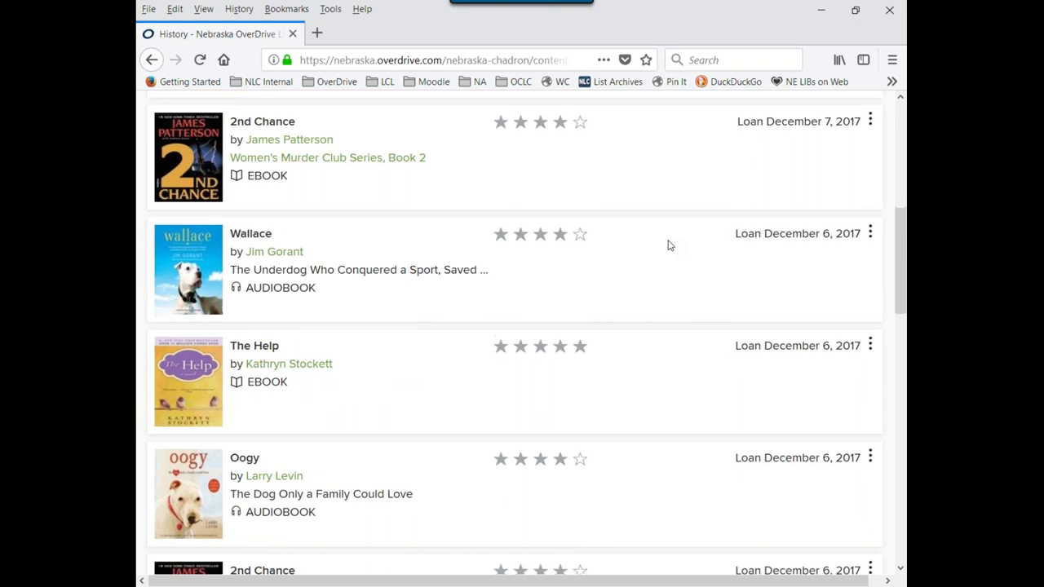
scroll(667, 245, down, 6)
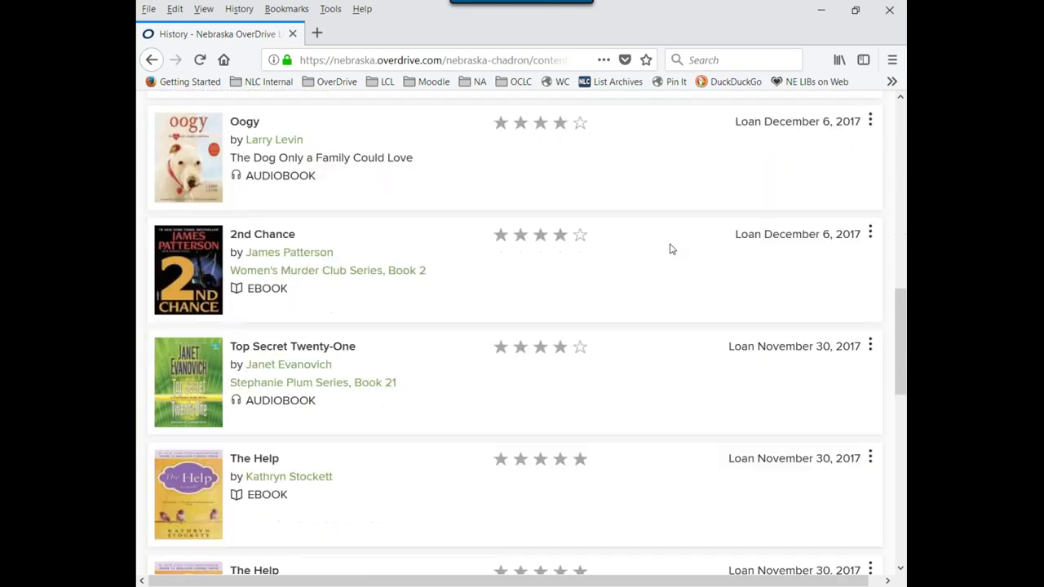
scroll(670, 250, down, 6)
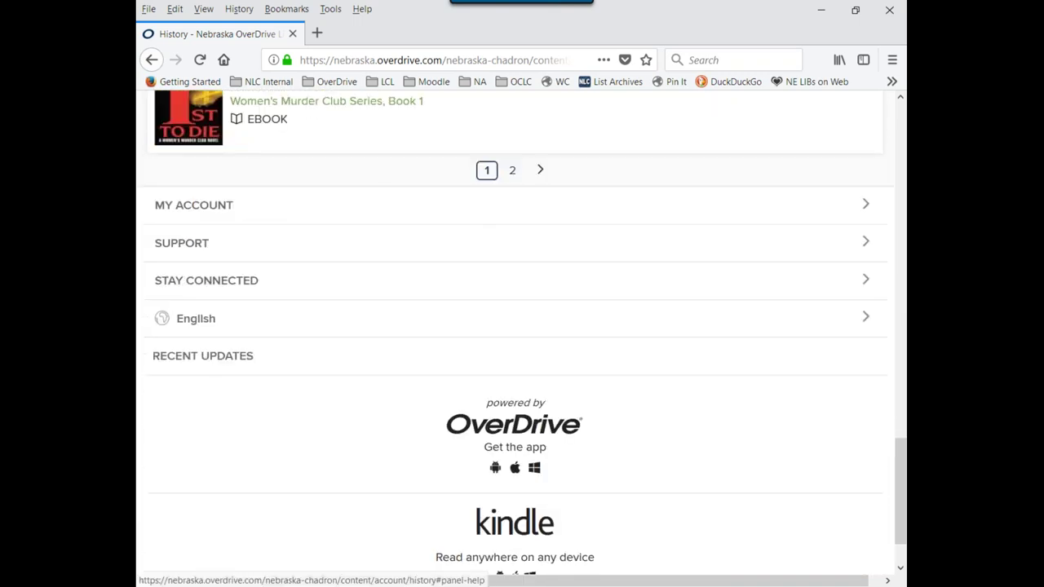
scroll(663, 256, up, 6)
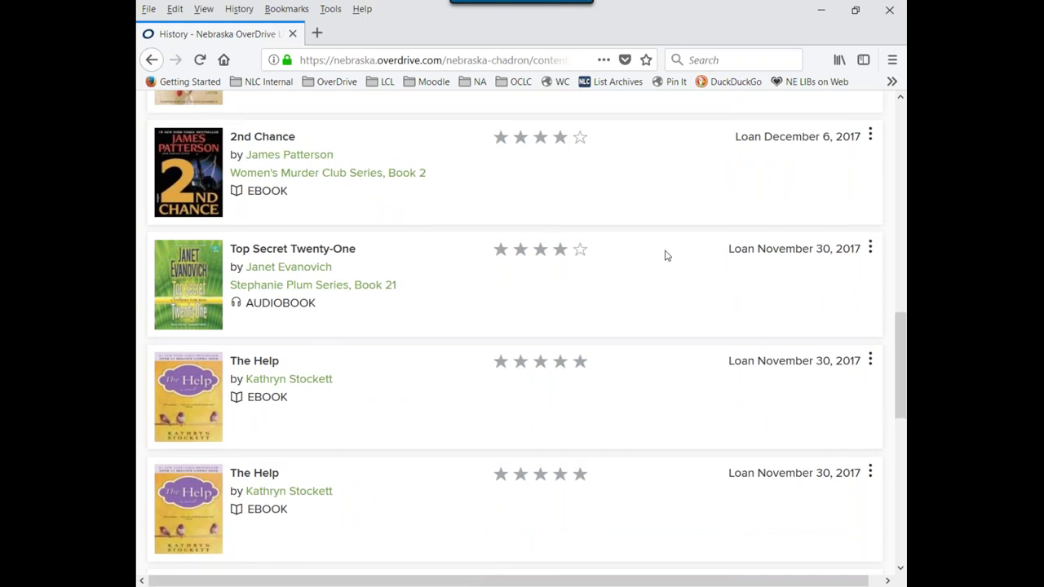
scroll(665, 254, up, 5)
scroll(662, 253, up, 4)
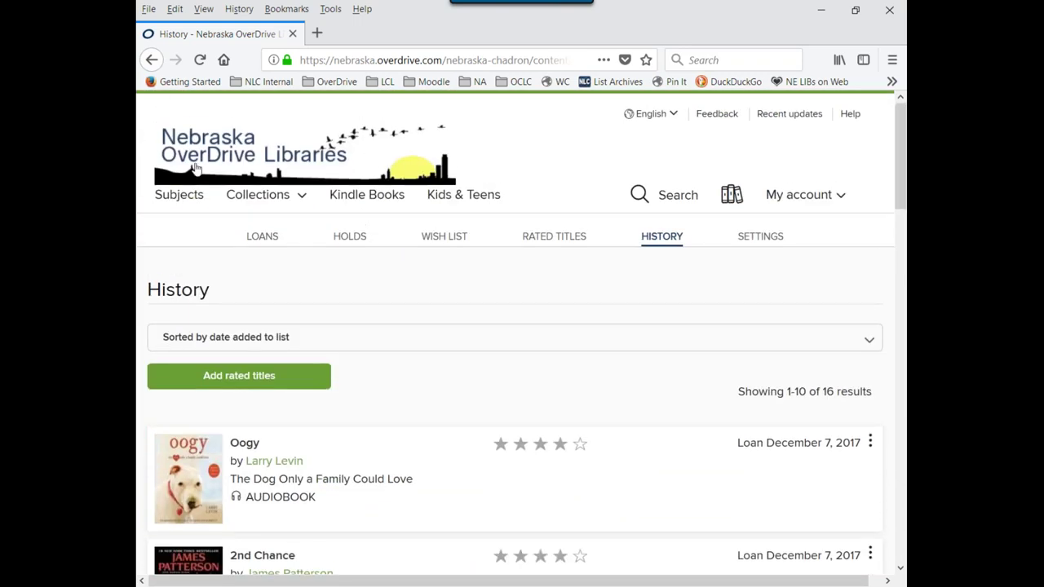
Return to the library's home page and open the Last Scene Alive audiobook's details to examine its Add to History option.
click(258, 167)
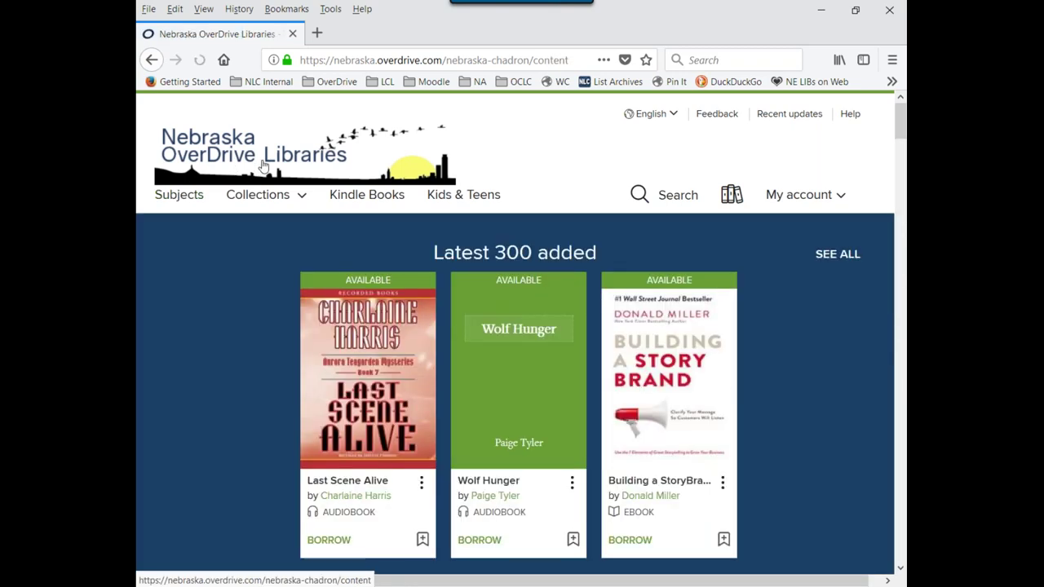
scroll(306, 167, down, 4)
scroll(306, 167, down, 2)
click(367, 163)
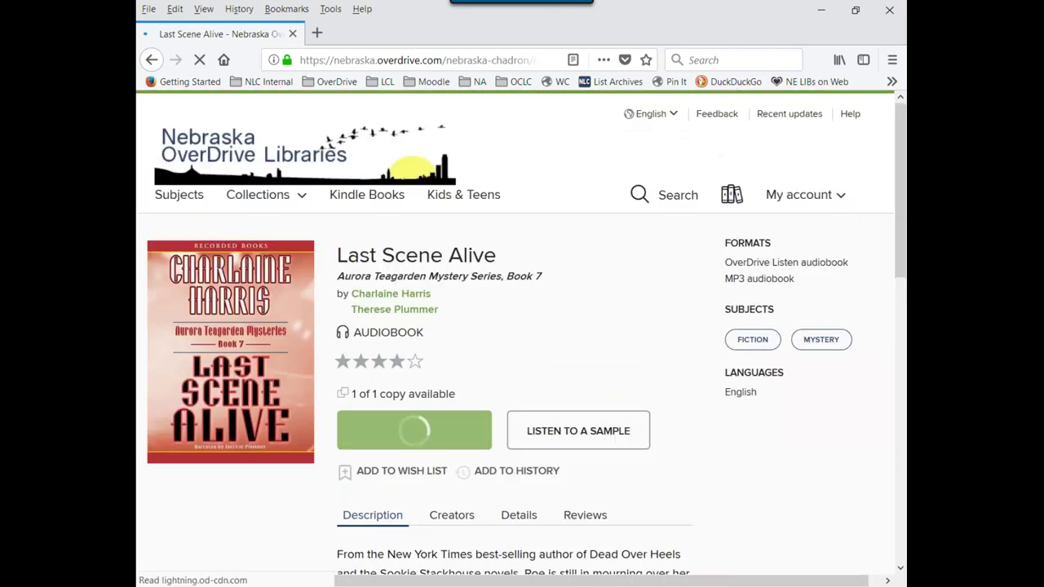
scroll(668, 406, down, 2)
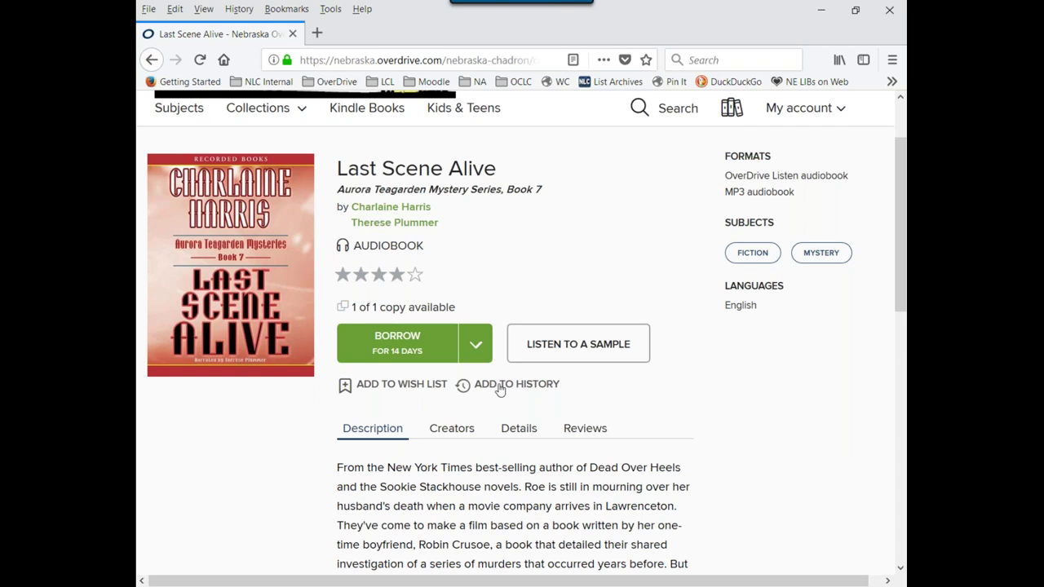
Open the account settings and set the default eBook lending period to 21 days.
scroll(811, 495, up, 2)
click(784, 201)
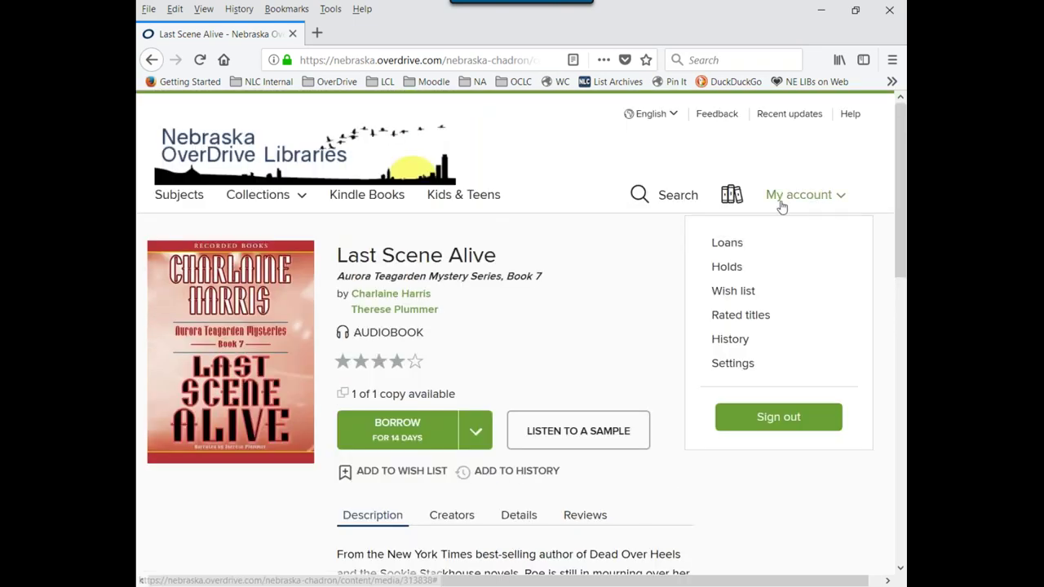
click(730, 366)
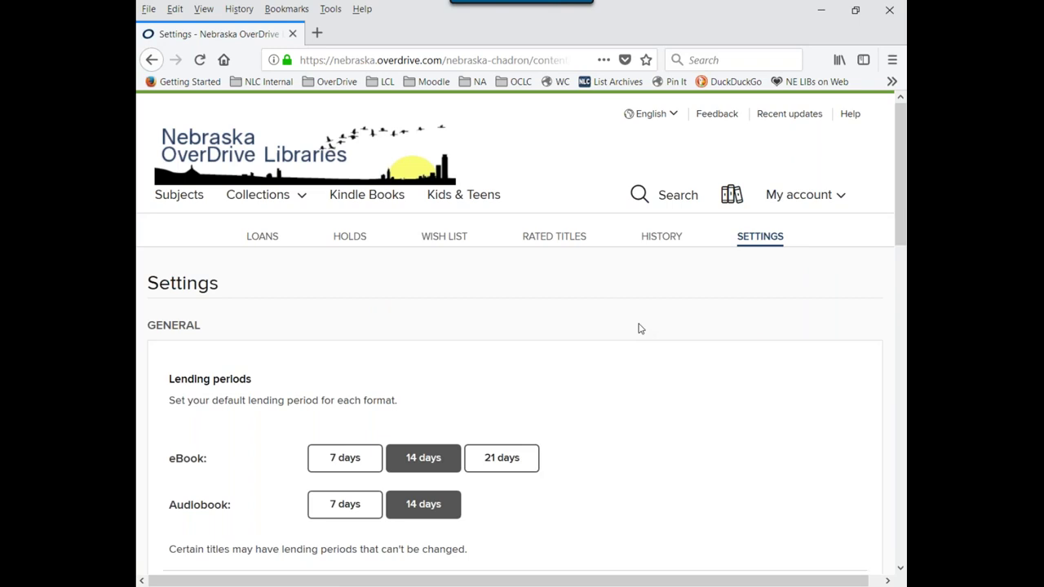
scroll(642, 336, down, 4)
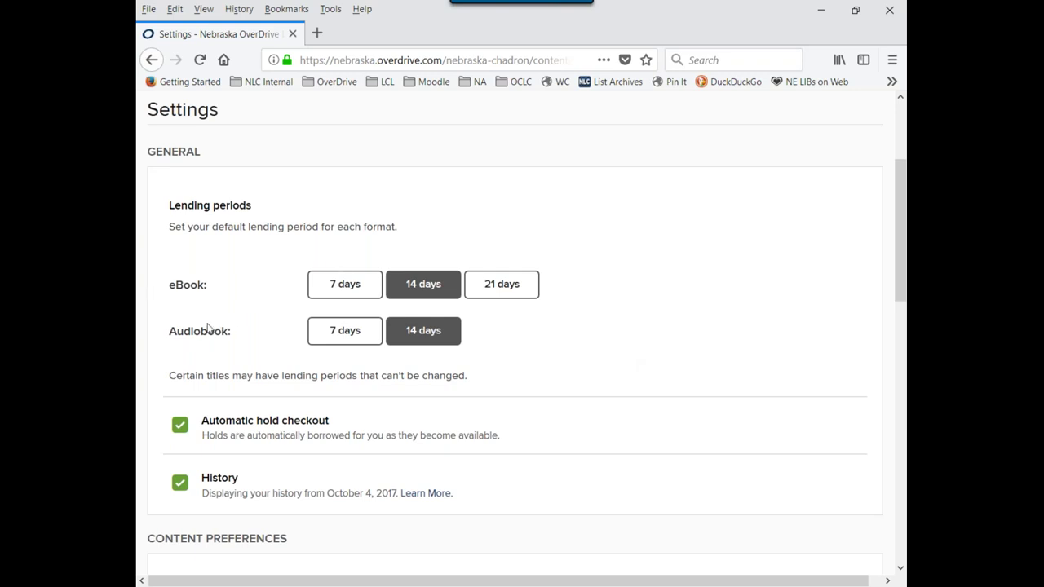
click(515, 294)
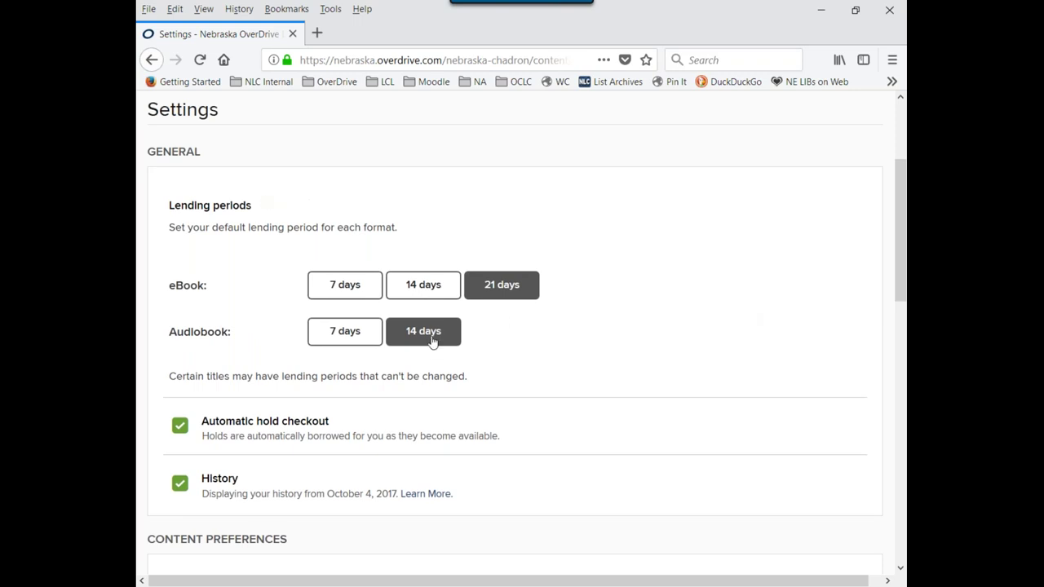
Try turning off the History setting, read the Hide History confirmation, and cancel it.
scroll(629, 331, down, 2)
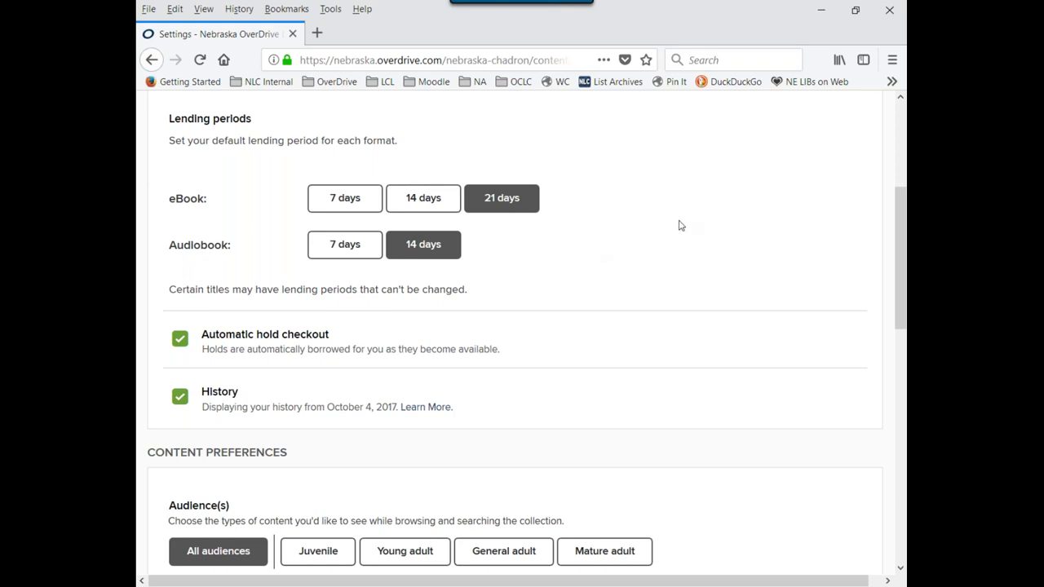
scroll(650, 225, down, 2)
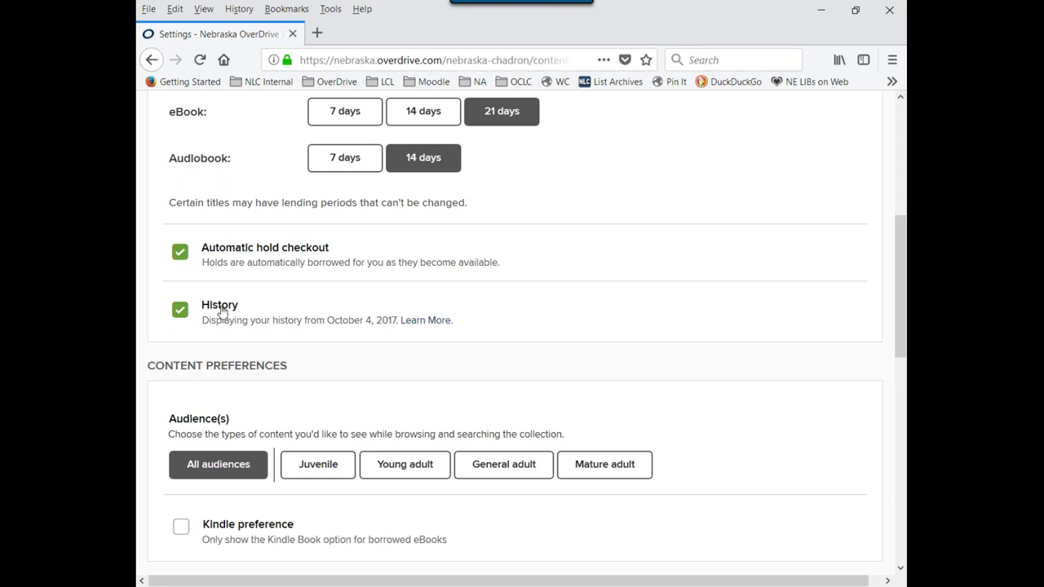
drag(237, 310, 191, 312)
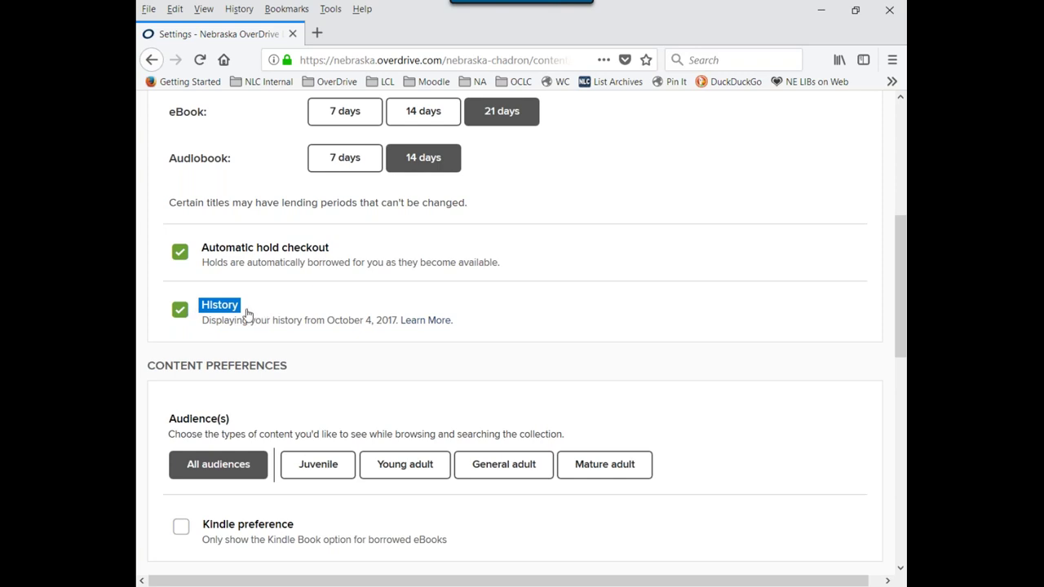
click(179, 311)
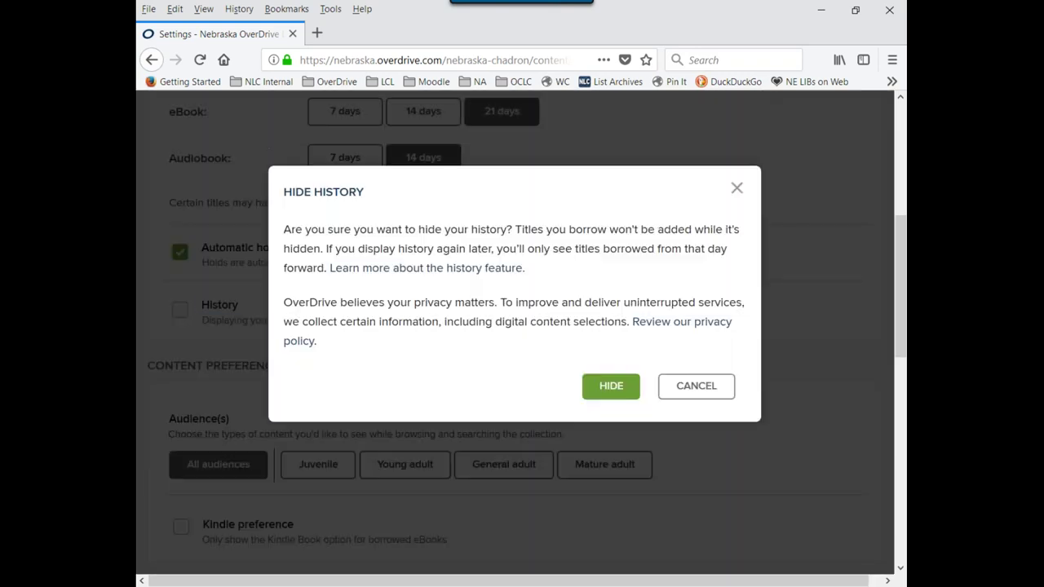
click(715, 390)
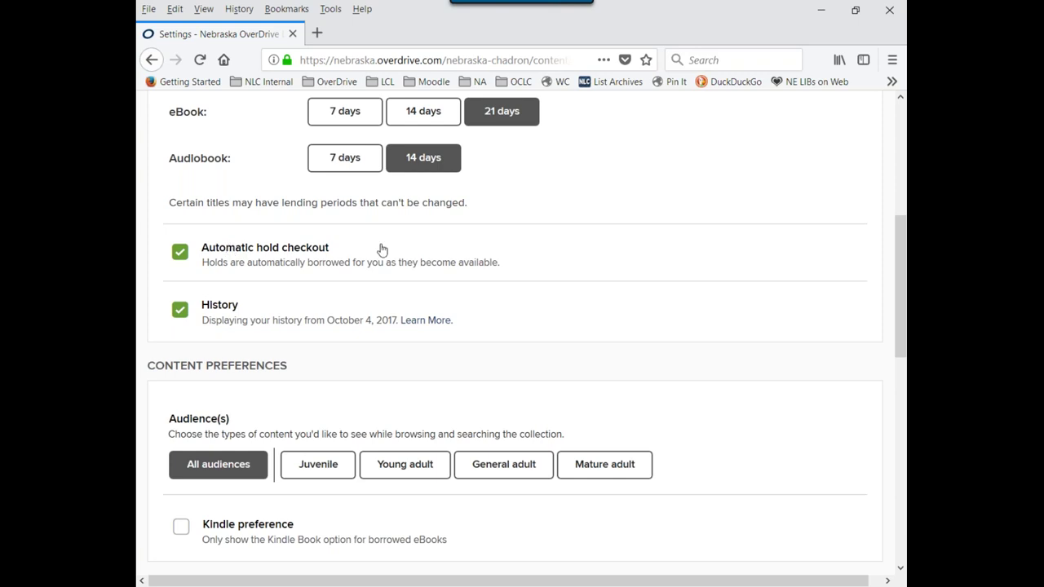
Try the Juvenile, Young adult and Mature adult audience preferences and restore All audiences.
scroll(410, 252, down, 2)
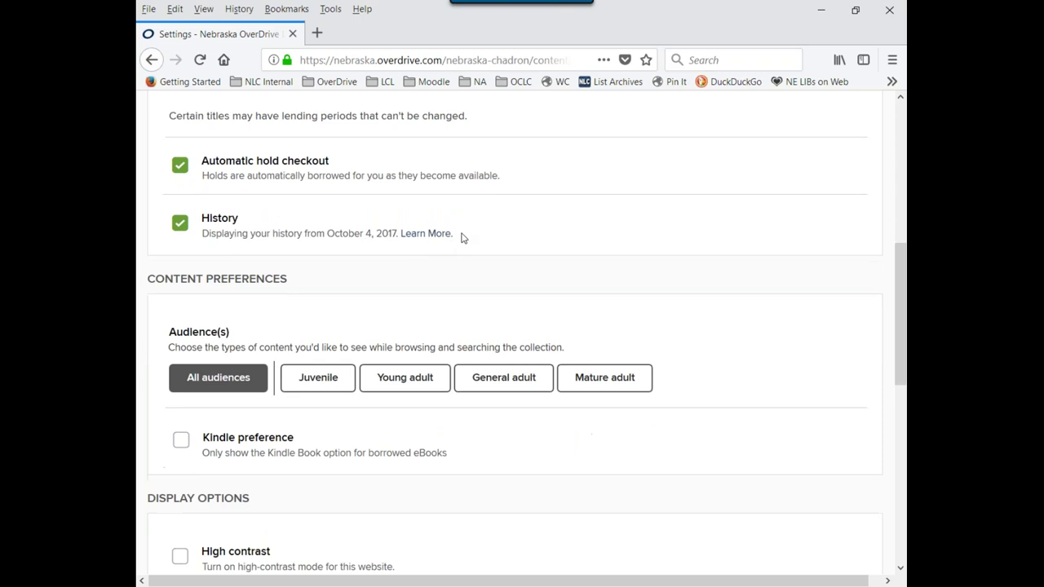
scroll(524, 205, down, 2)
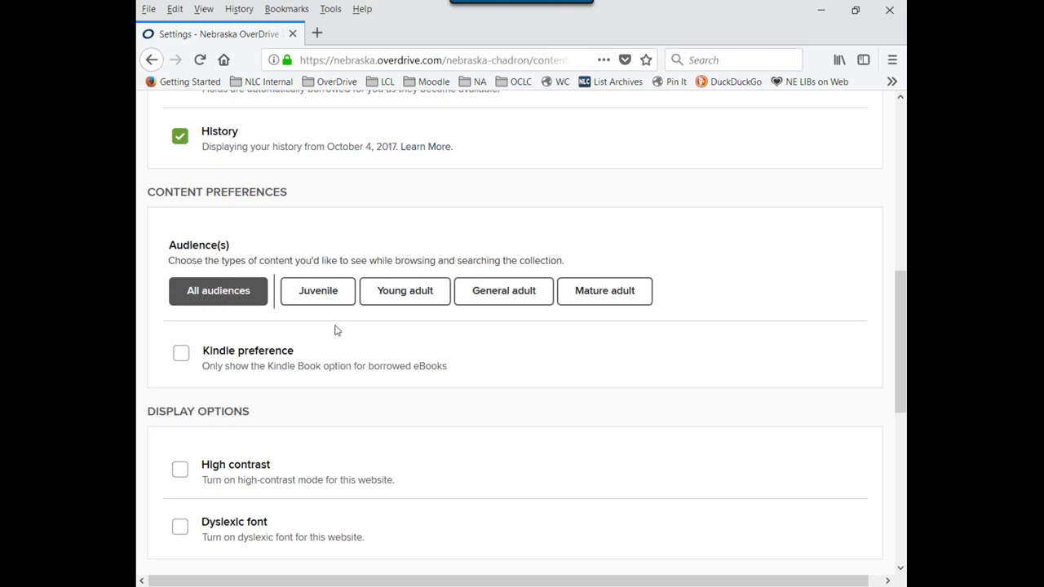
click(322, 300)
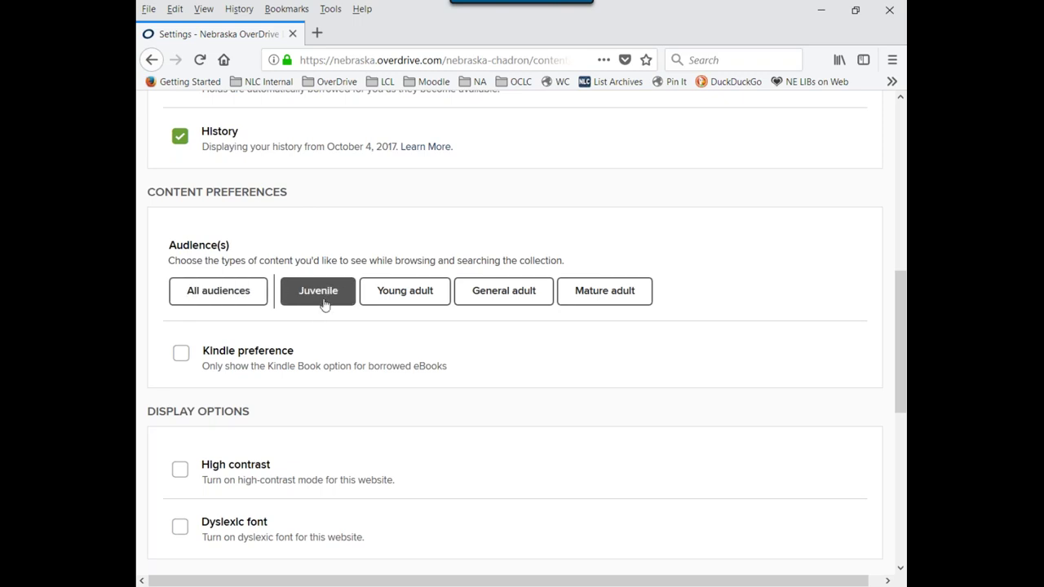
click(401, 304)
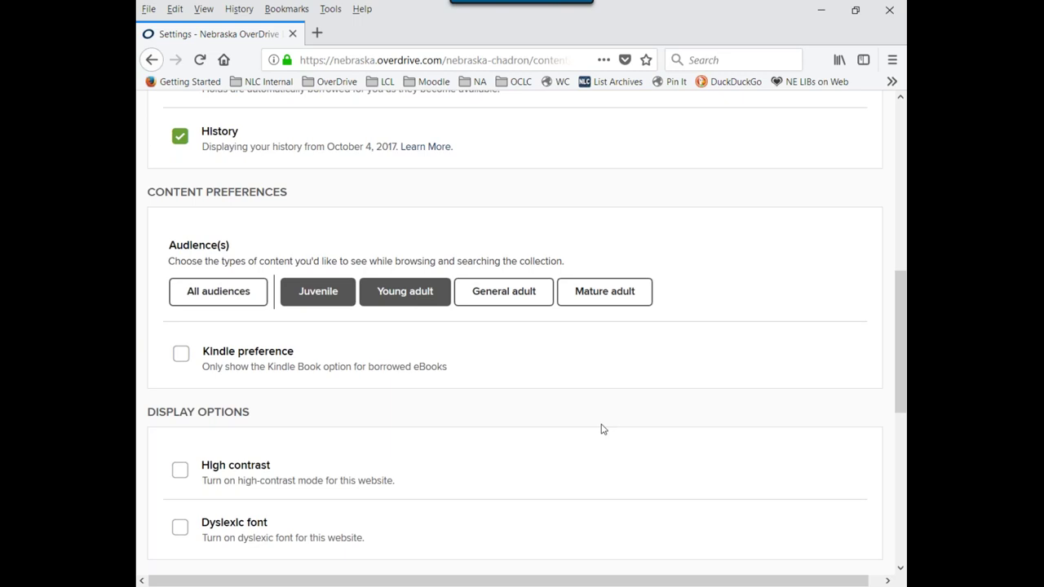
click(402, 301)
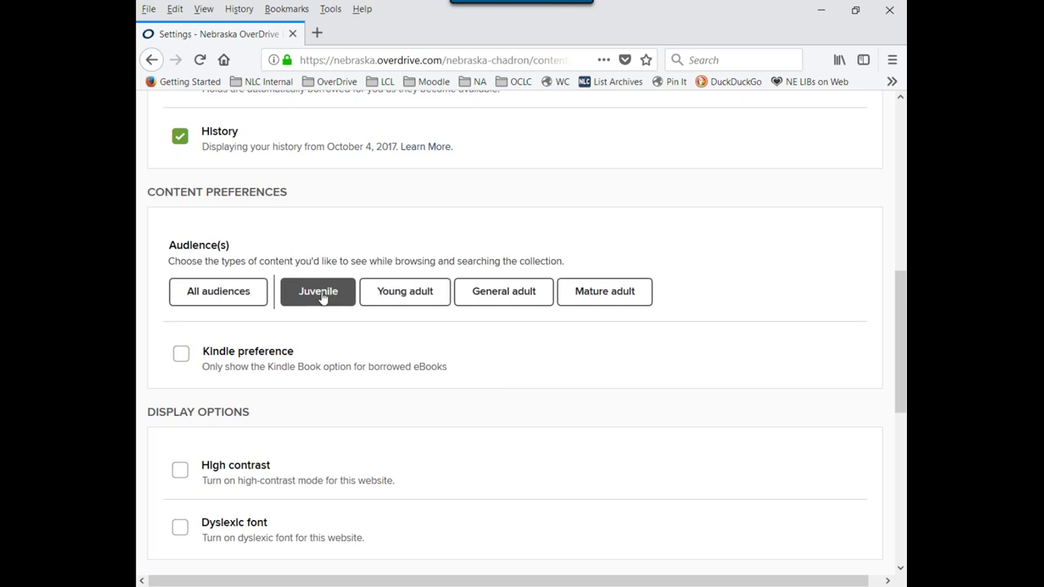
click(318, 298)
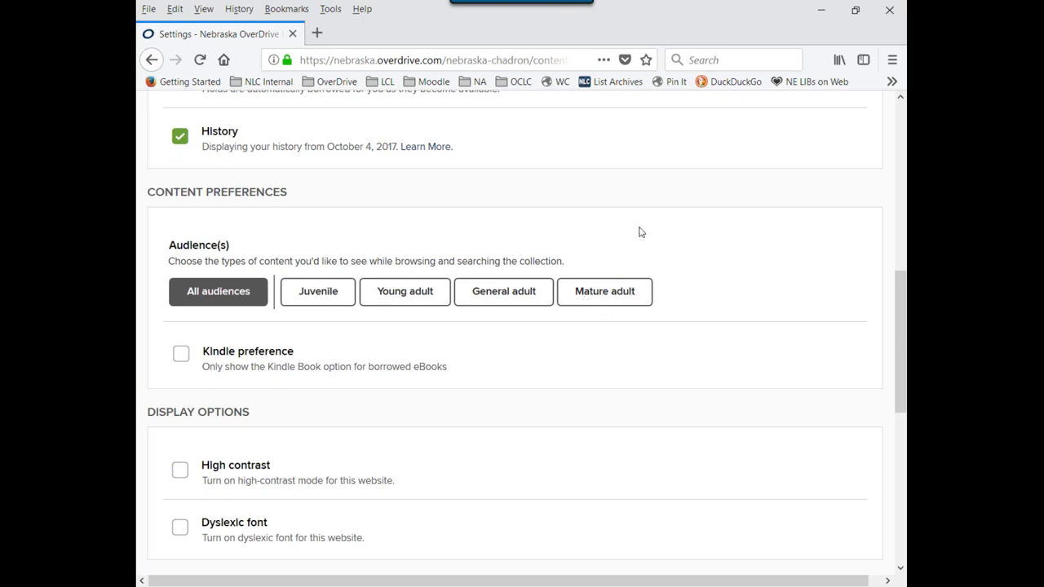
click(612, 300)
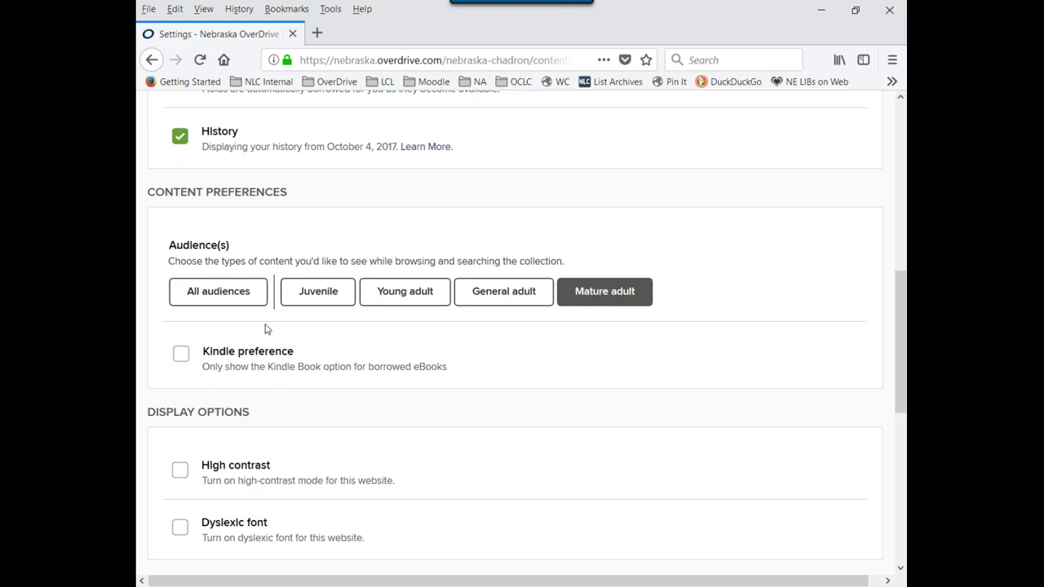
click(218, 301)
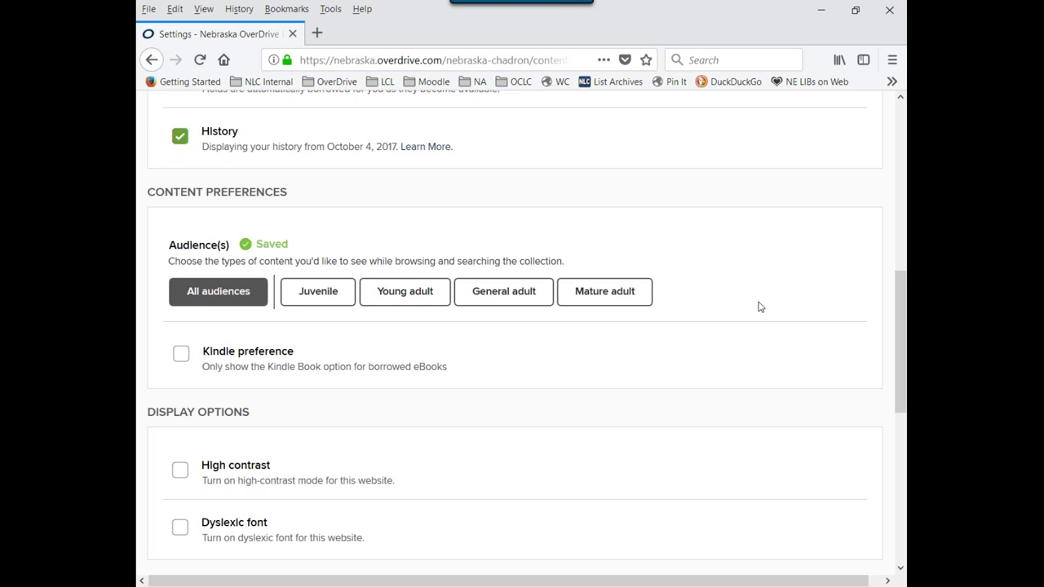
Turn on high-contrast mode for the website in the display options.
scroll(745, 302, down, 2)
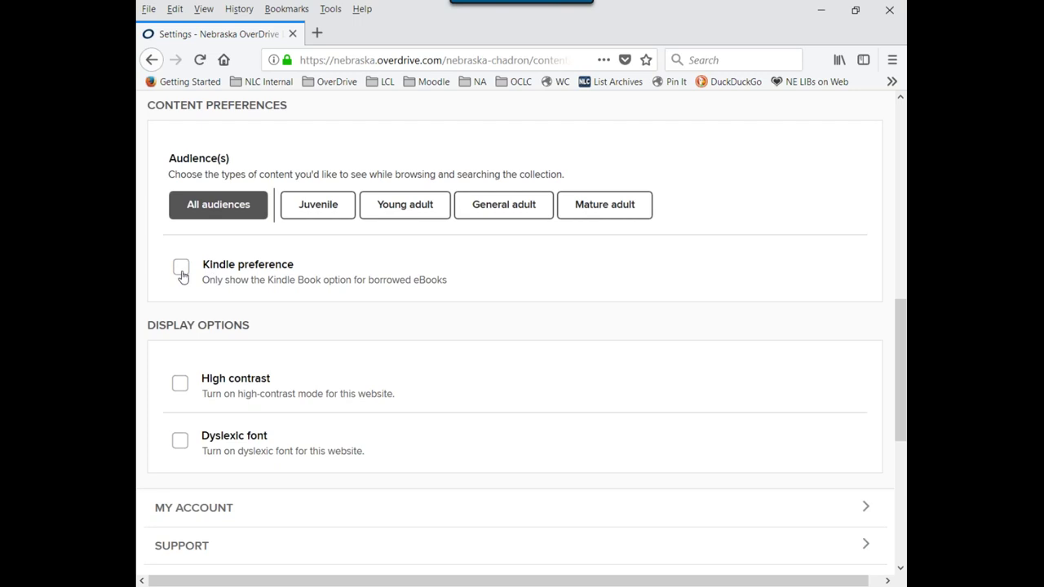
scroll(450, 281, down, 2)
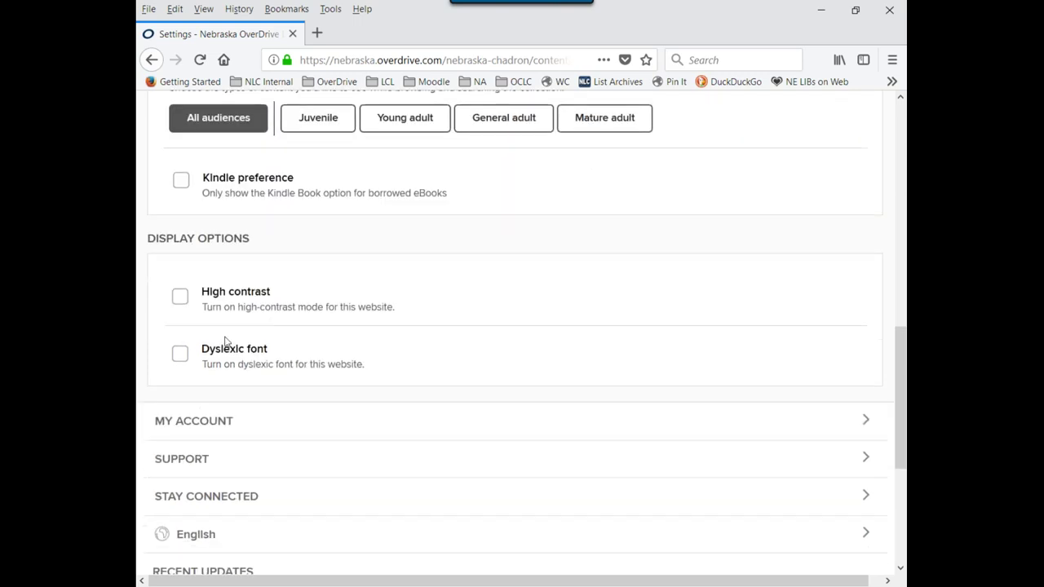
scroll(435, 304, down, 2)
click(181, 212)
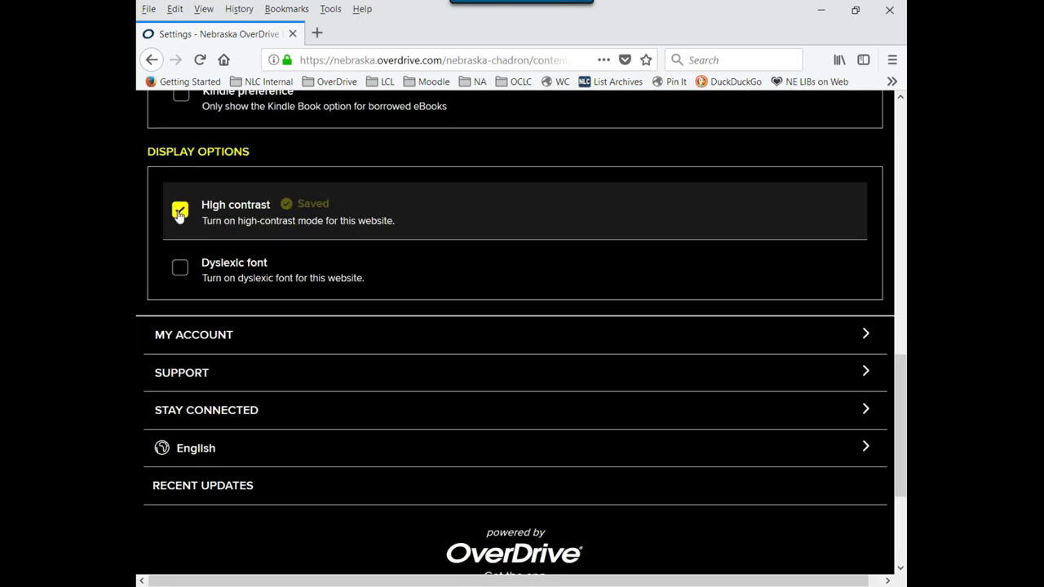
Turn off high-contrast mode, and try the dyslexic font display option before switching it off again.
click(180, 214)
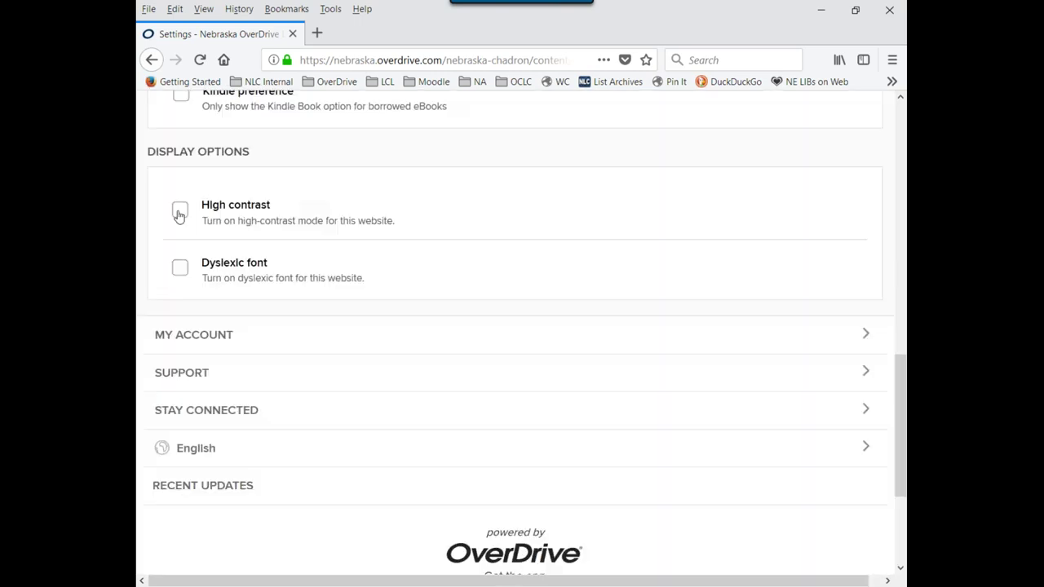
click(180, 272)
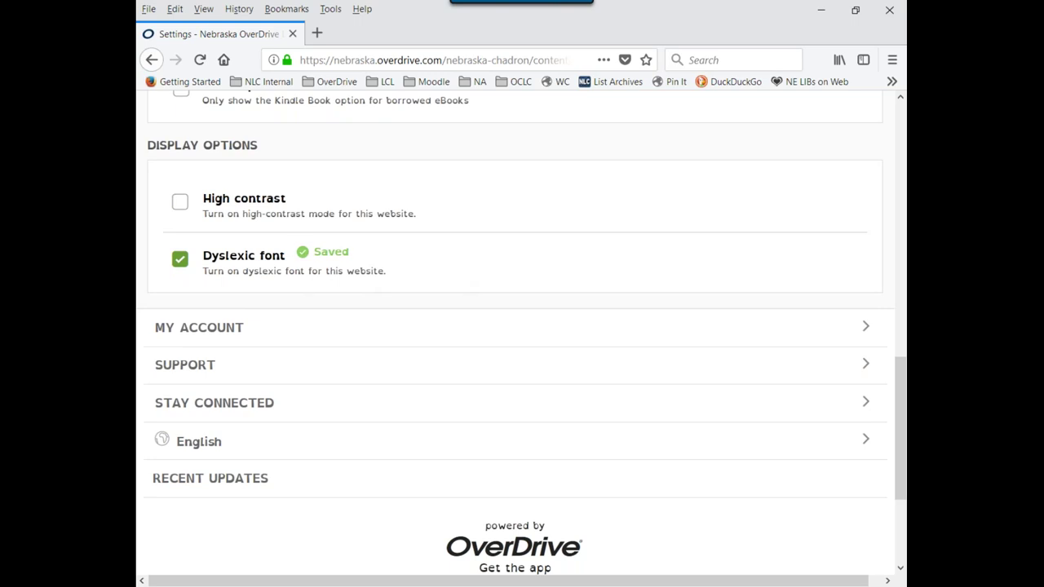
click(180, 259)
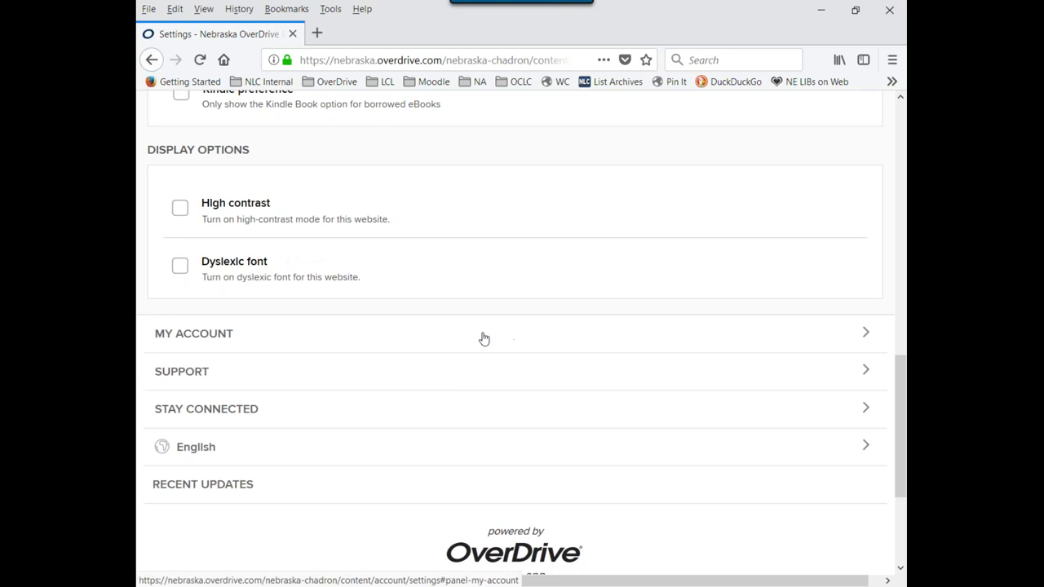
Go to the account's Loans page and open the eBook The Help in the browser reader.
scroll(526, 378, up, 15)
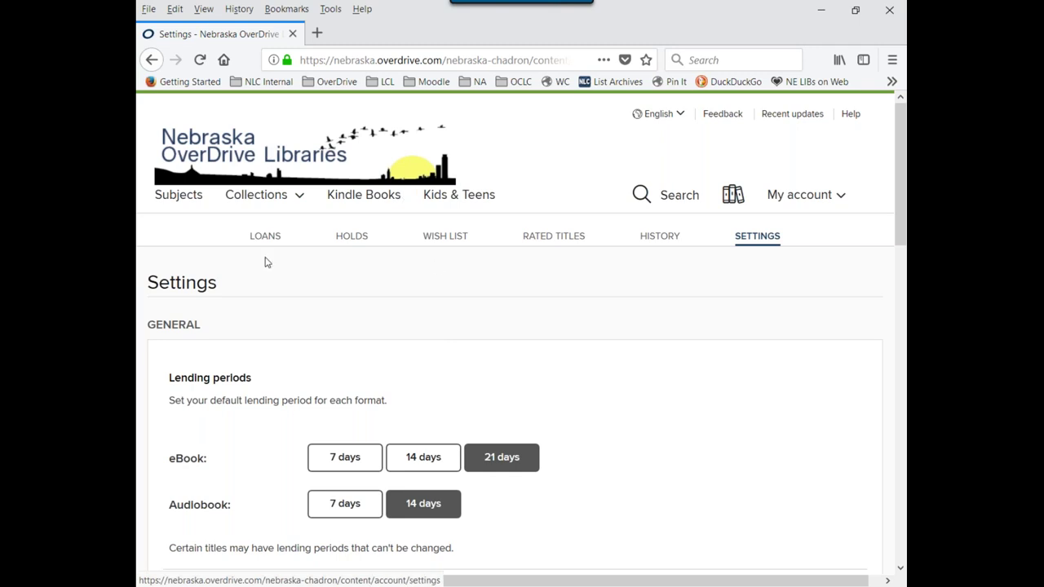
click(264, 238)
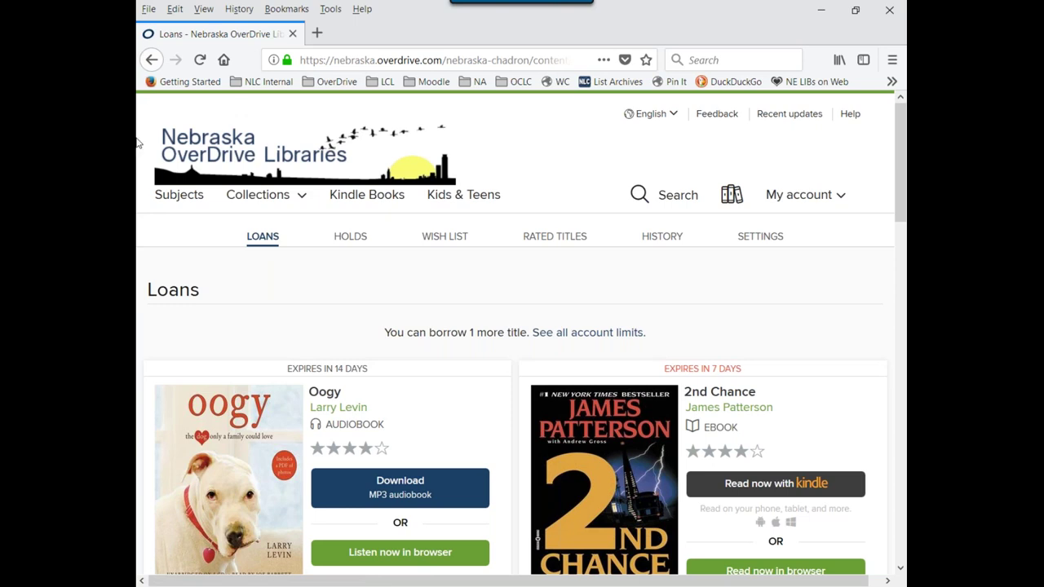
scroll(470, 291, down, 5)
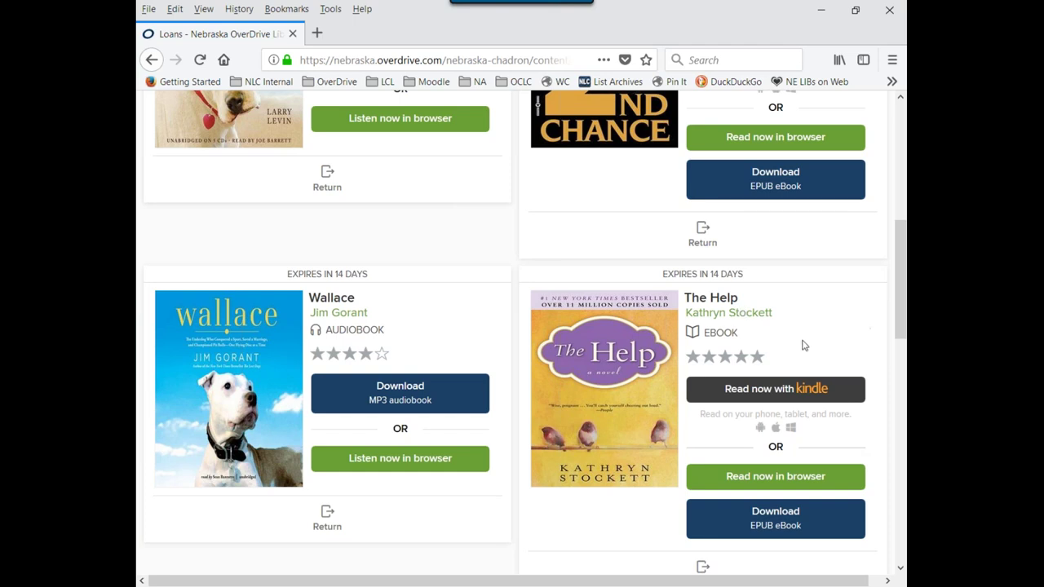
click(766, 478)
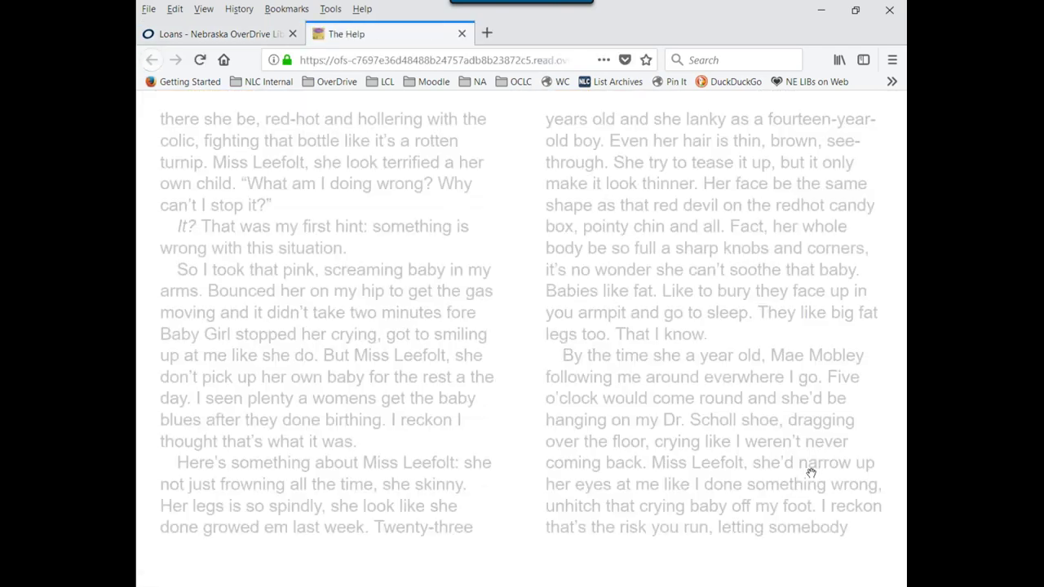
Page forward and back through the text of The Help.
click(486, 286)
click(490, 292)
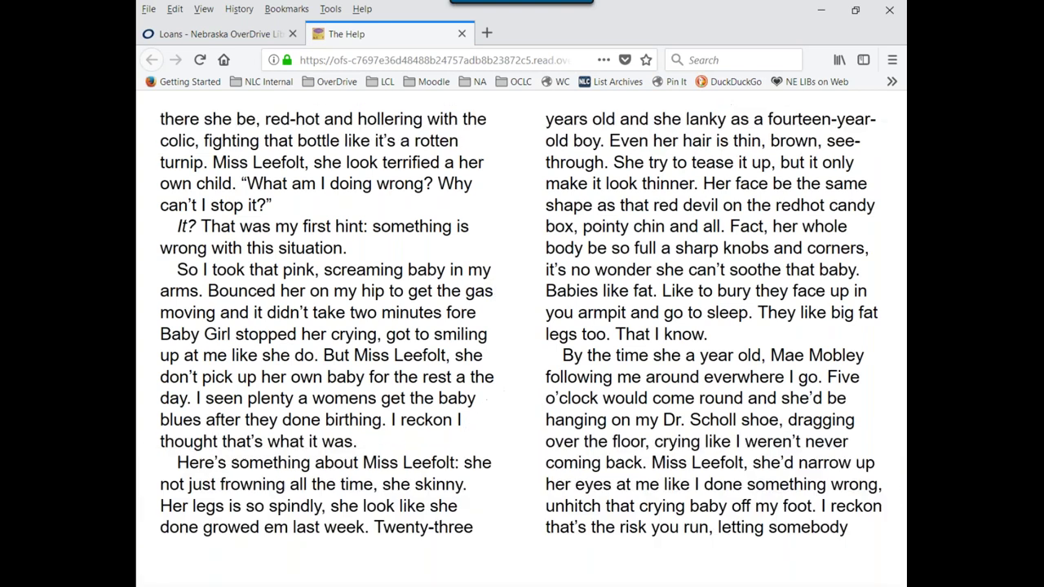
click(894, 331)
click(894, 331)
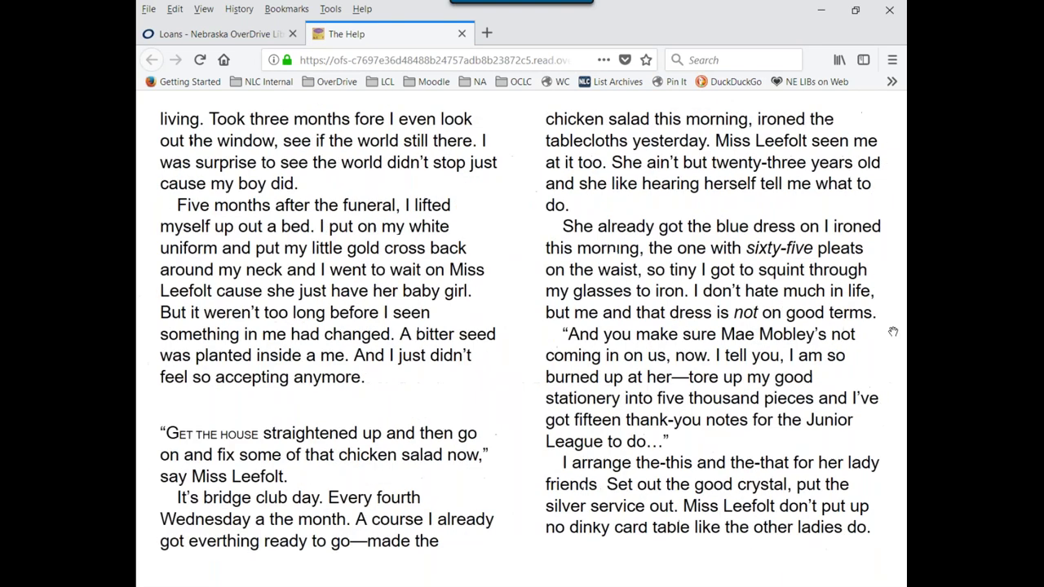
click(856, 329)
click(149, 267)
click(148, 268)
Jump to Chapter 21 of The Help from the reader's chapter list.
click(505, 288)
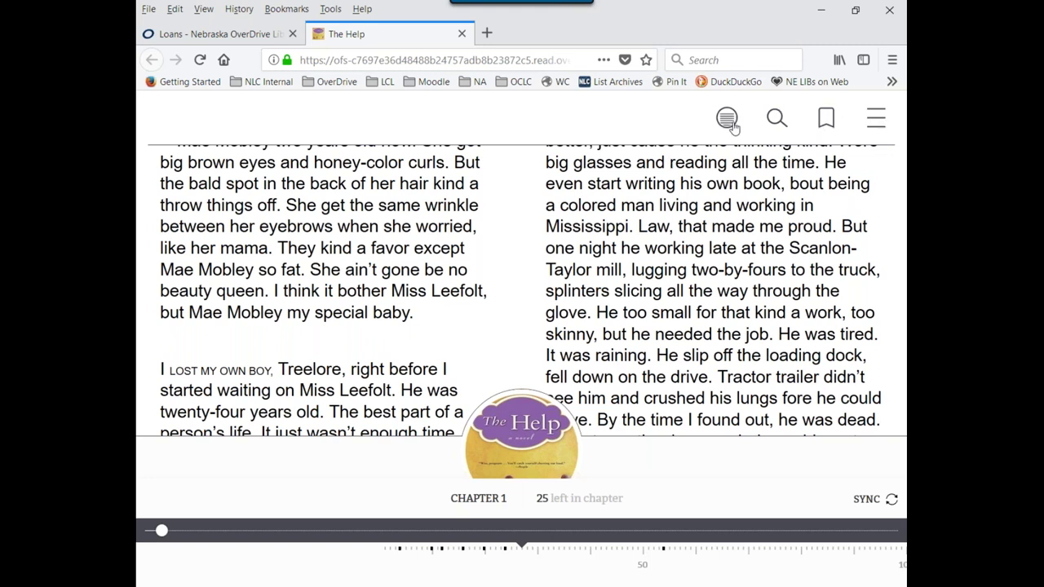
click(732, 123)
click(869, 125)
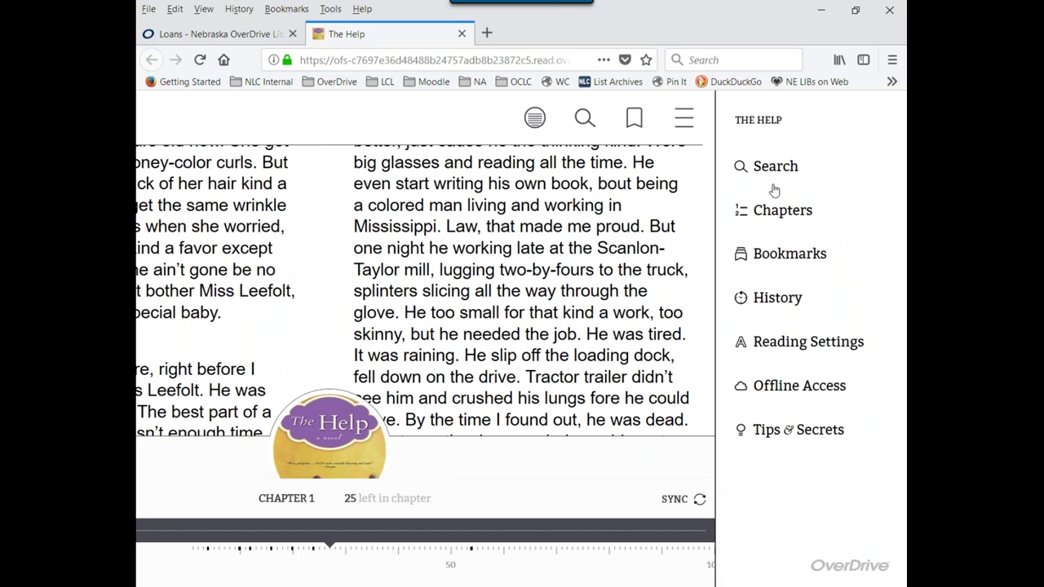
click(775, 214)
scroll(718, 295, down, 10)
click(661, 350)
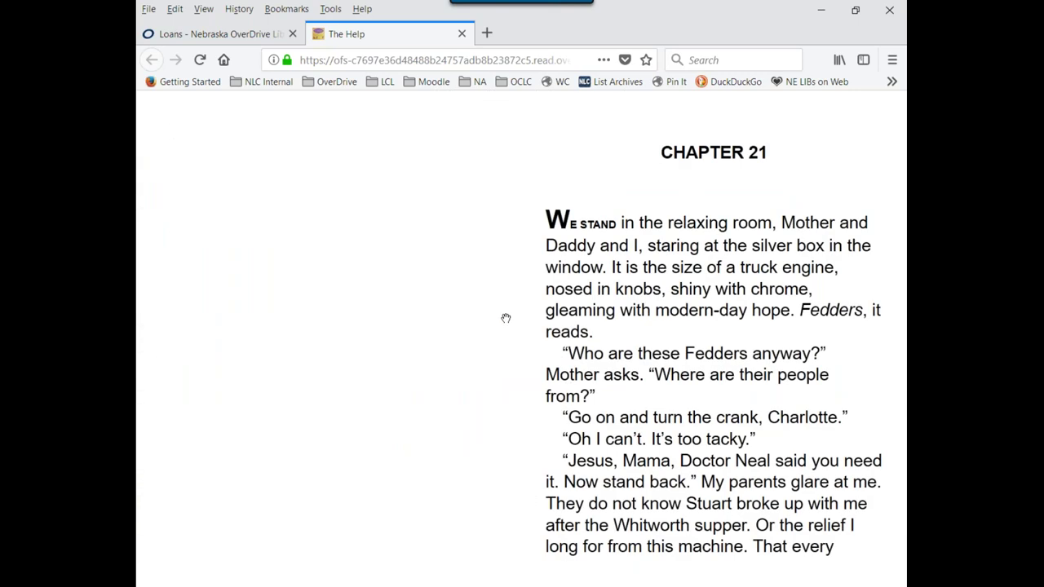
Review the bookmarks saved in The Help and return to the reader's main options.
click(522, 304)
click(862, 133)
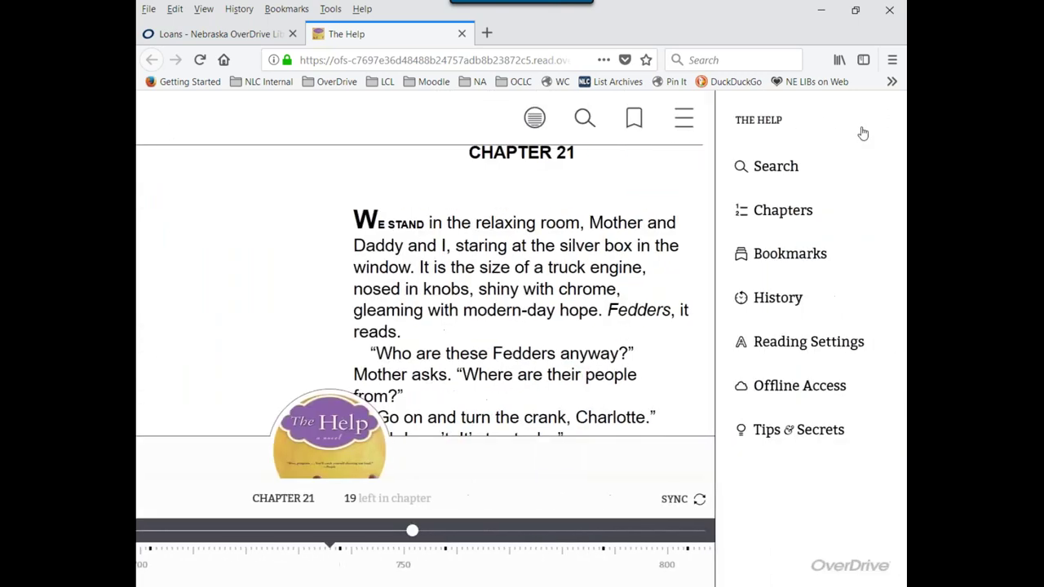
click(785, 256)
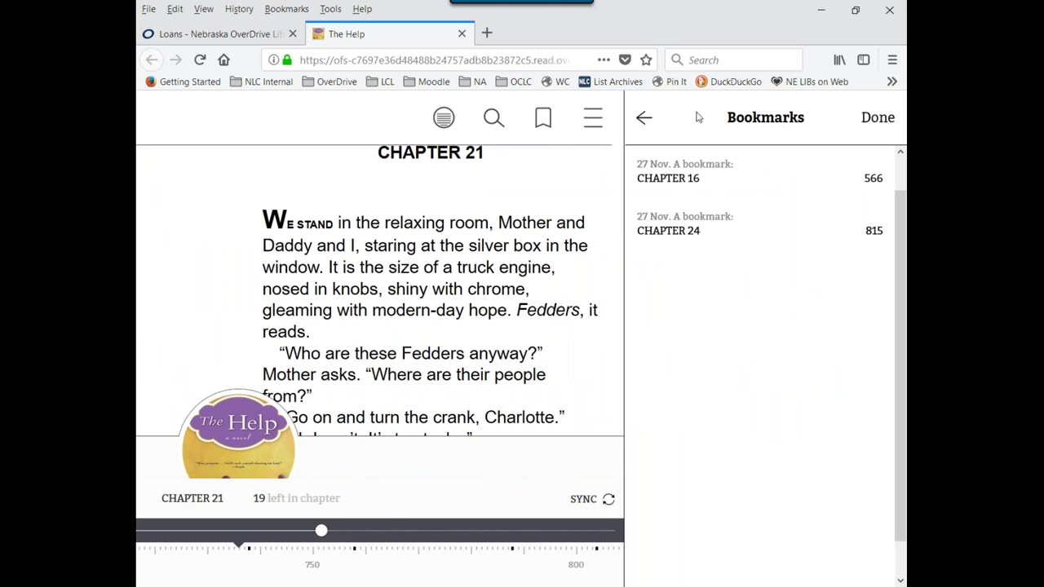
click(644, 119)
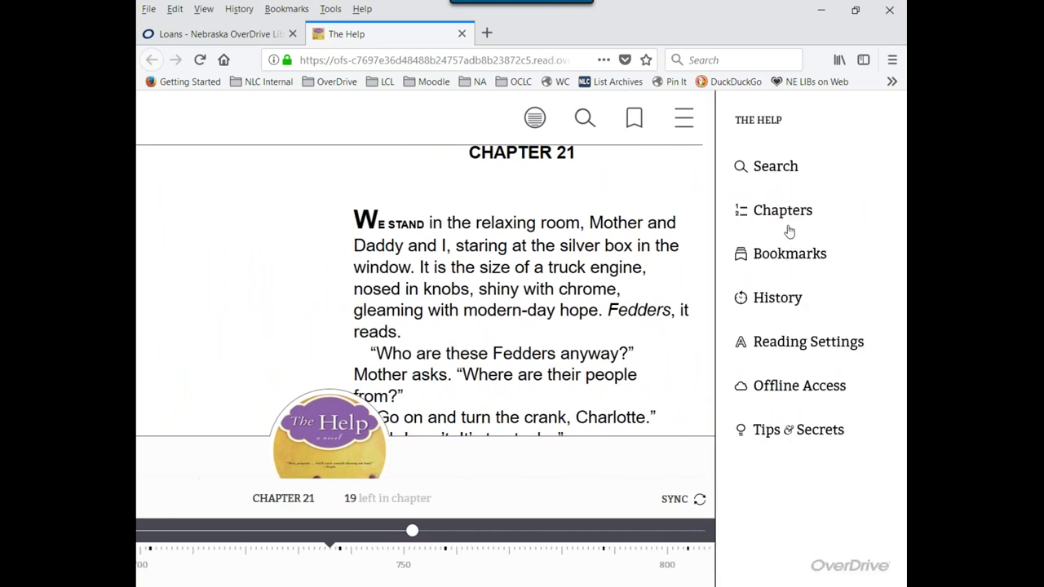
Open the reading settings and reduce the text scale by one notch.
click(825, 348)
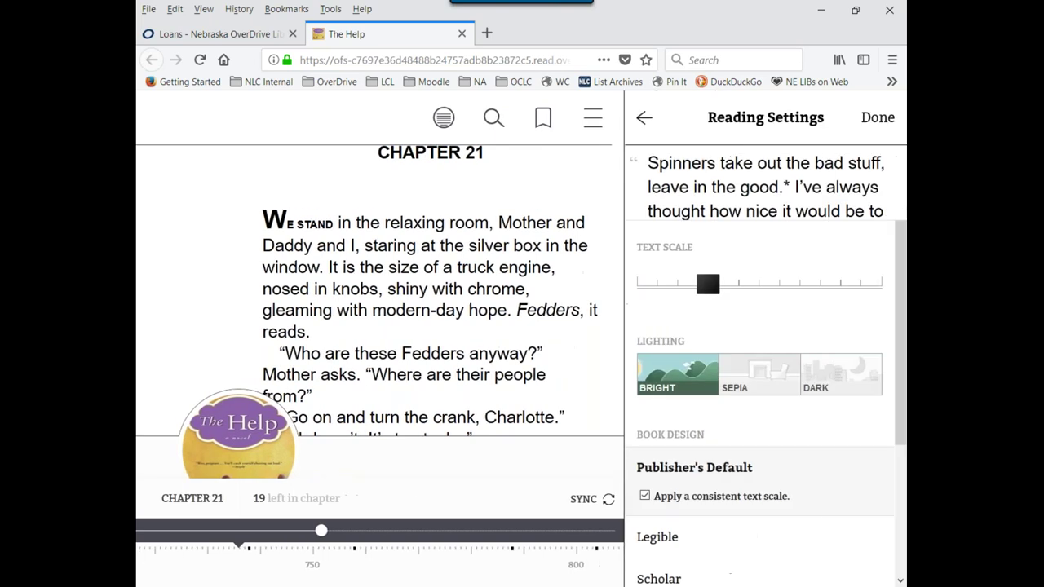
click(741, 281)
drag(741, 281, 681, 285)
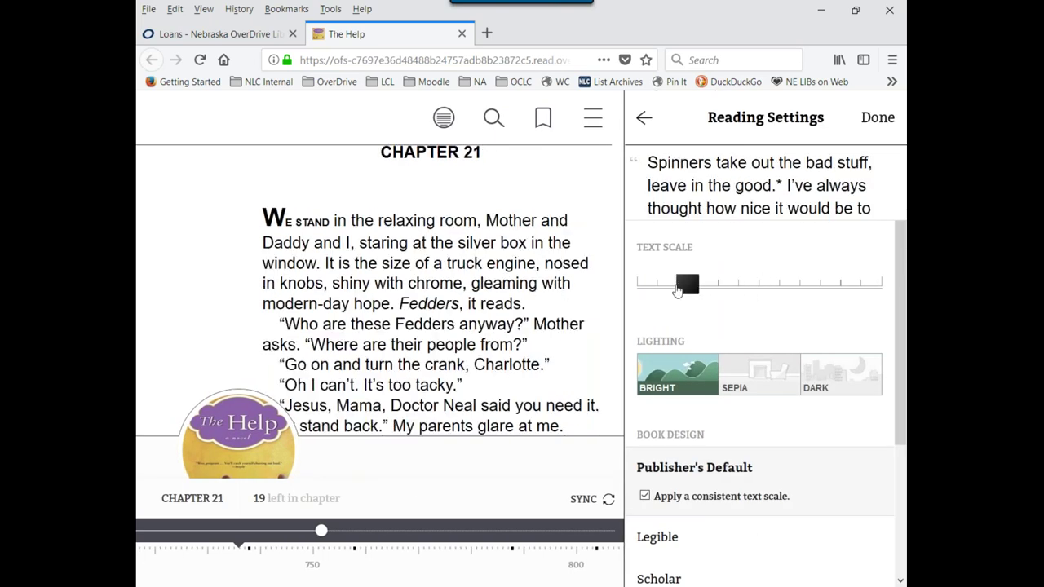
Try the Sepia and Dark lighting modes and restore Bright.
click(755, 380)
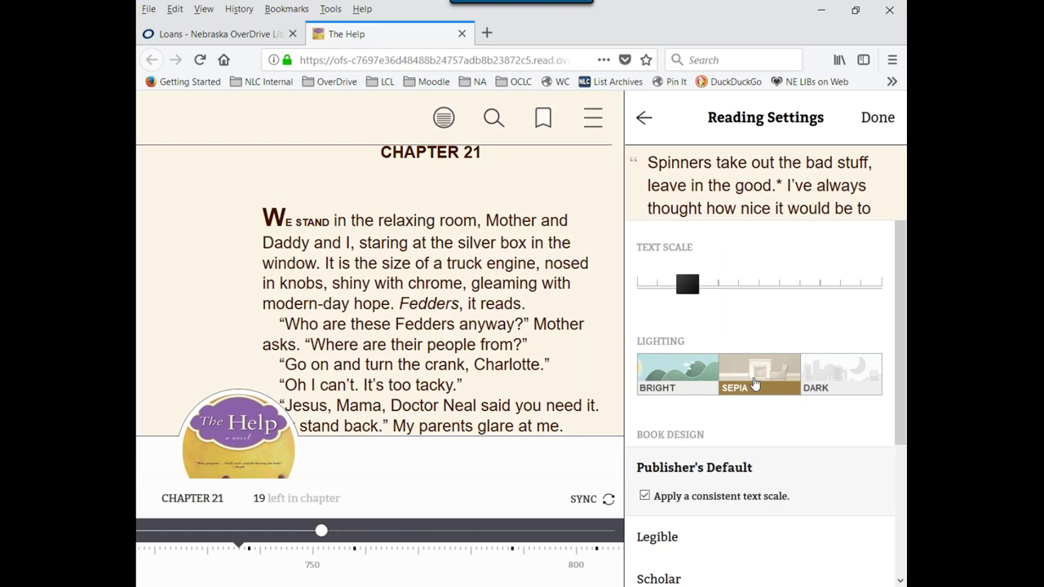
click(805, 381)
click(681, 387)
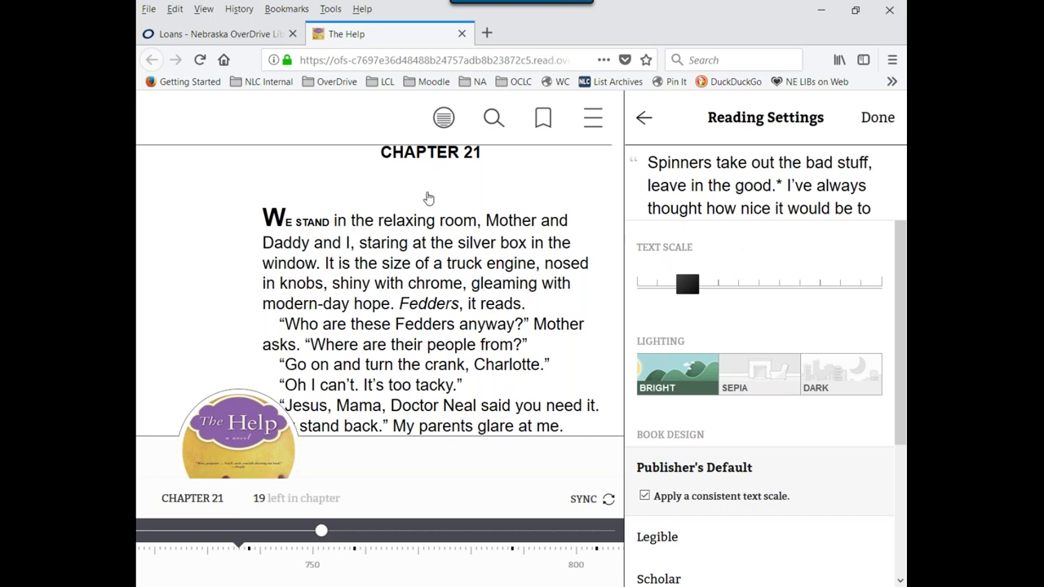
Look through the book design options in the reading settings, and leave those settings.
scroll(790, 263, down, 1)
scroll(789, 263, down, 2)
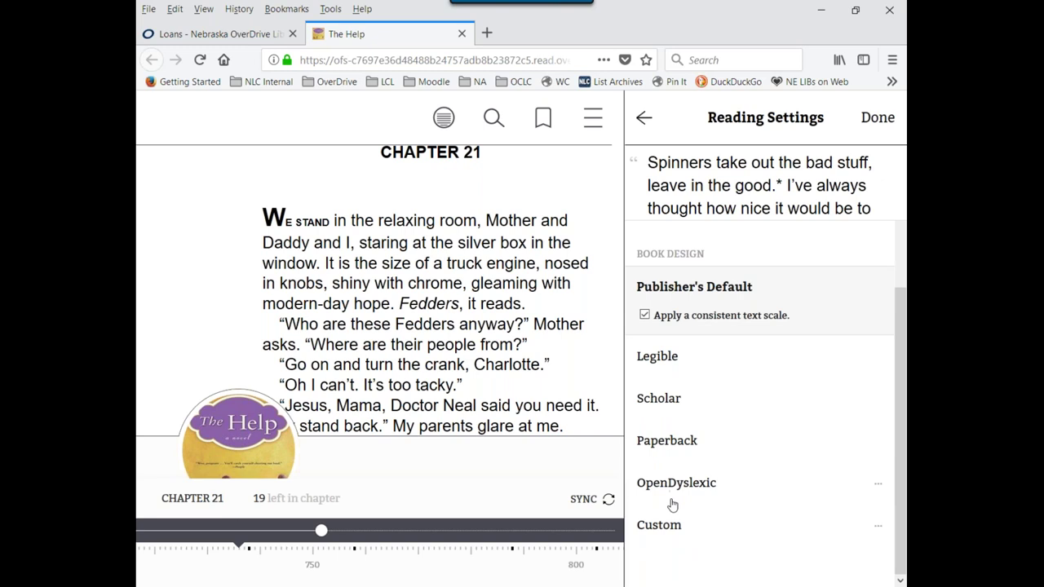
scroll(774, 447, up, 2)
scroll(774, 448, up, 2)
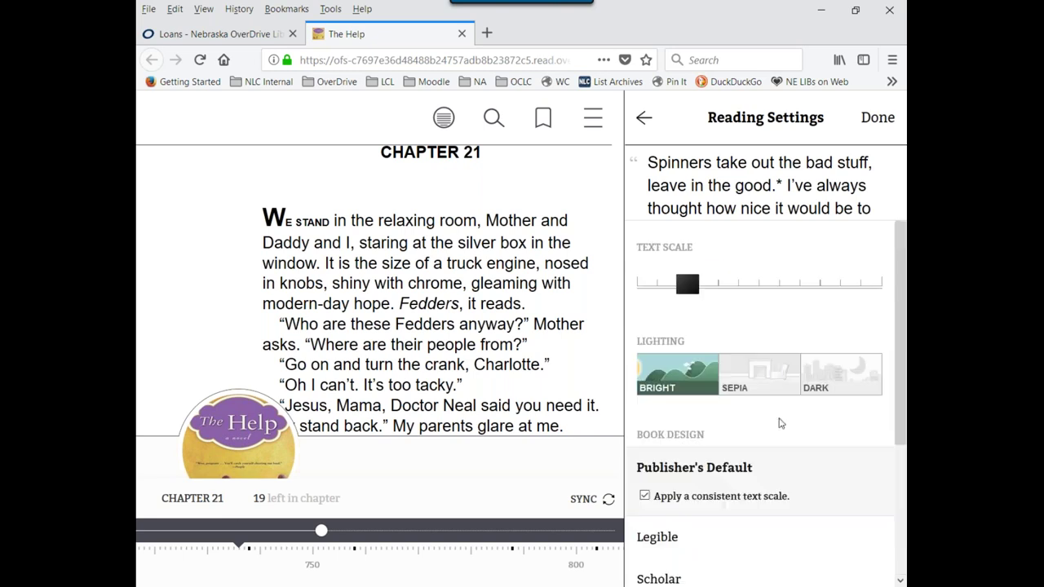
click(644, 119)
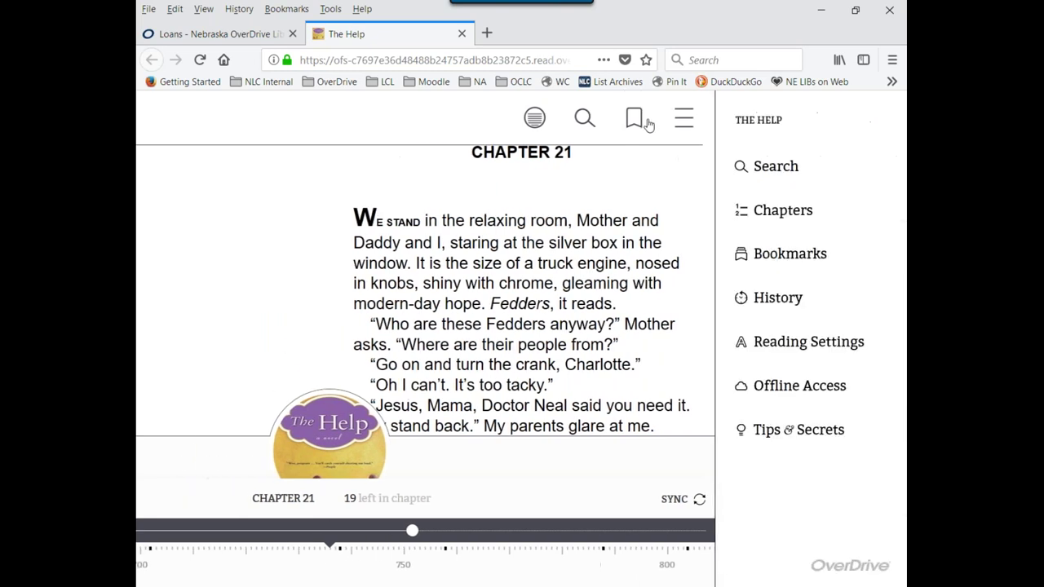
Download The Help for offline access and save a browser bookmark for it in Other Bookmarks.
click(777, 389)
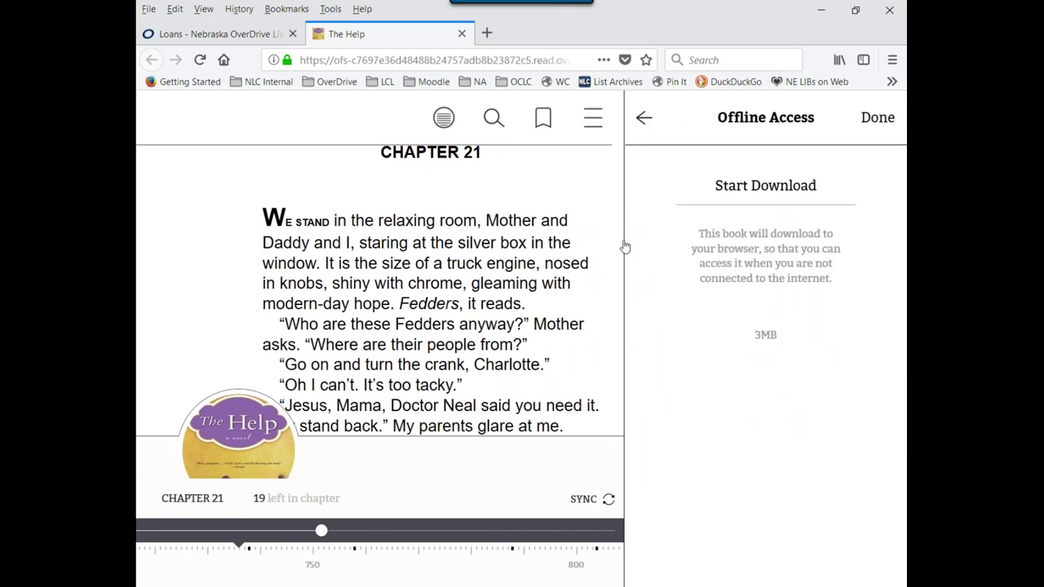
click(769, 187)
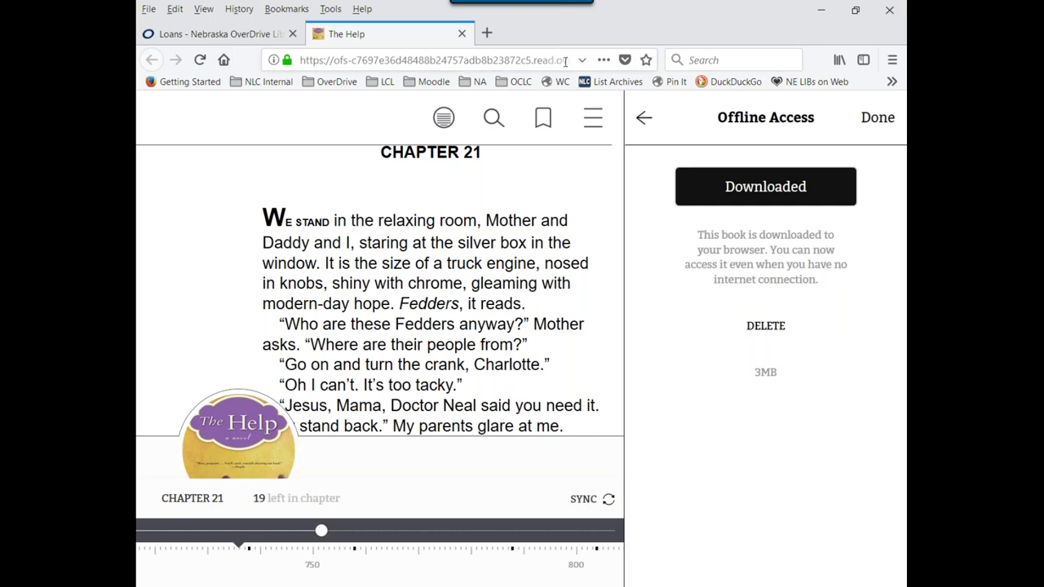
click(646, 61)
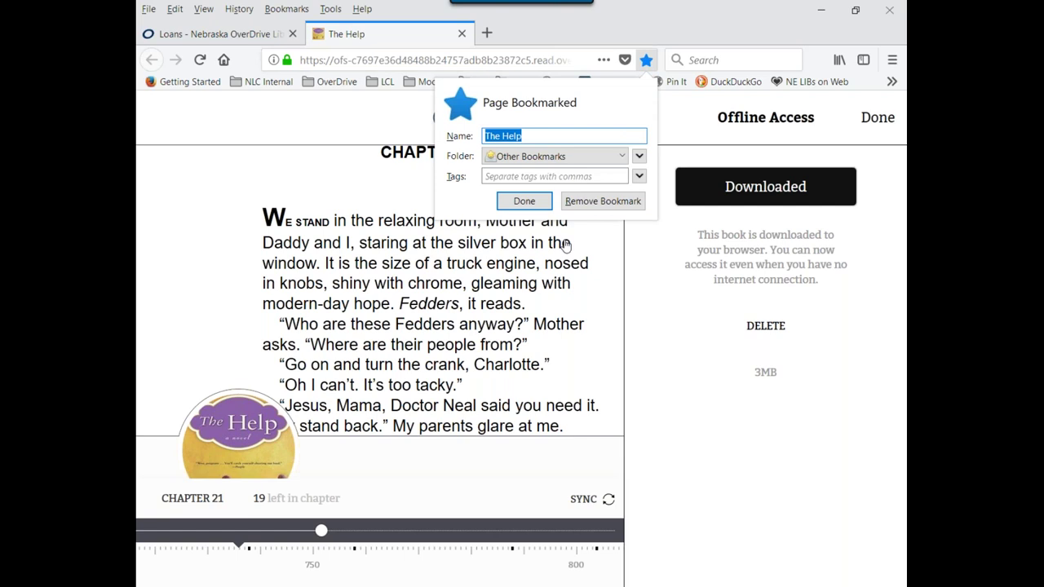
click(525, 201)
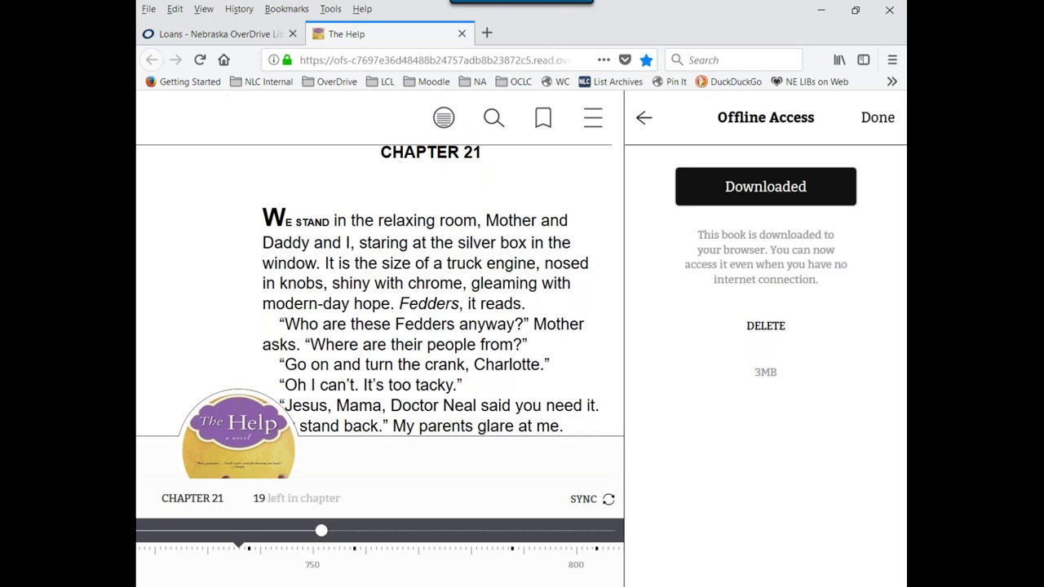
Check the browser bookmark's editing options without changing them, and close The Help's reader.
click(646, 60)
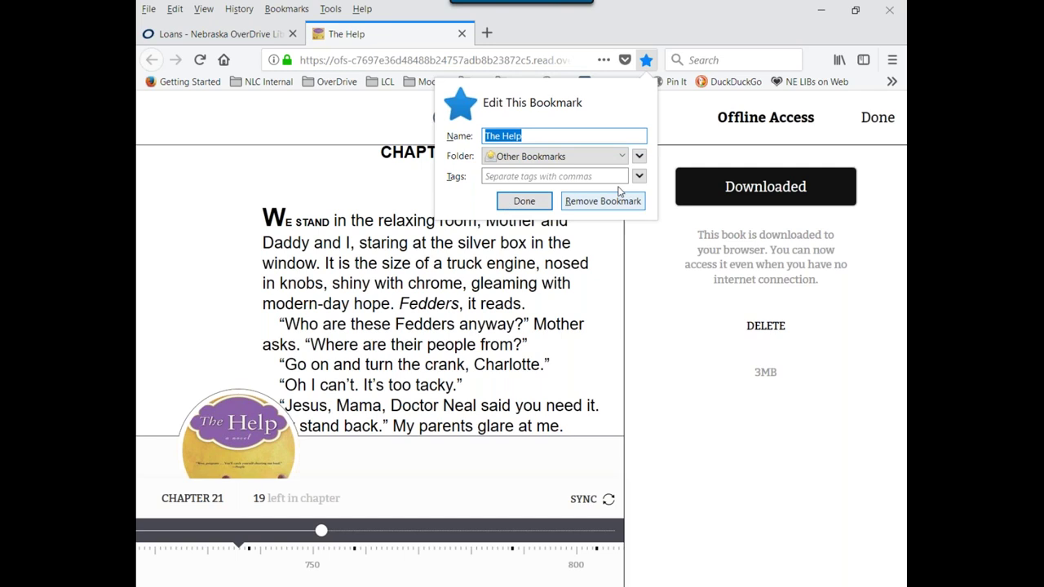
click(219, 207)
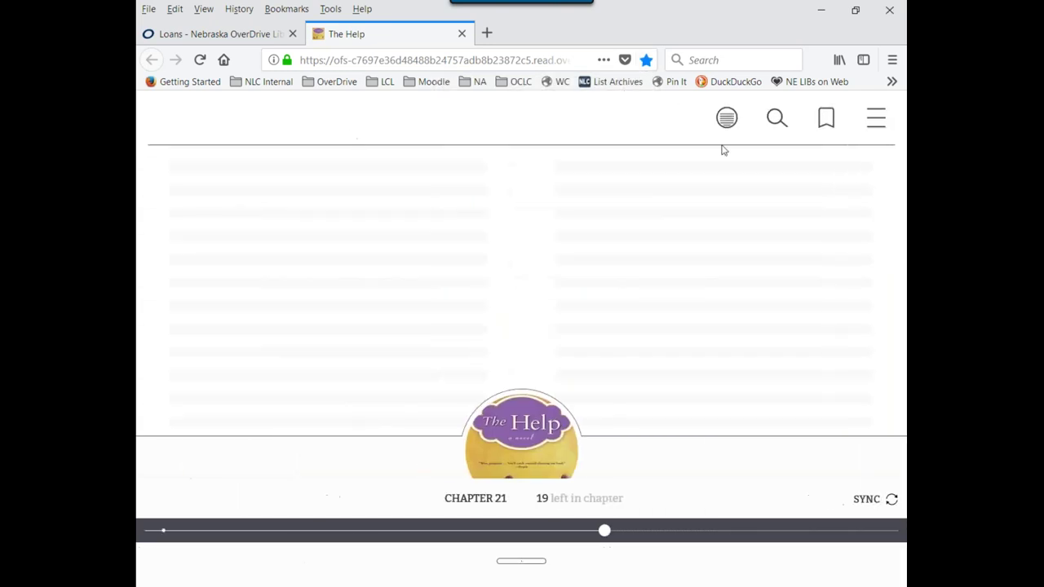
click(462, 34)
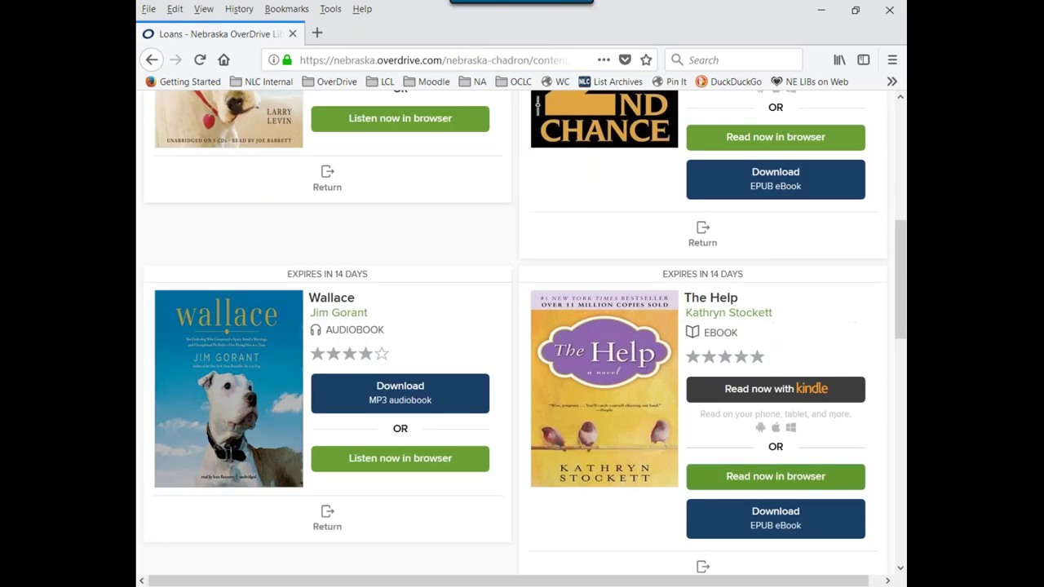
Open the Wallace audiobook in the browser player, play a short sample and pause it.
click(388, 463)
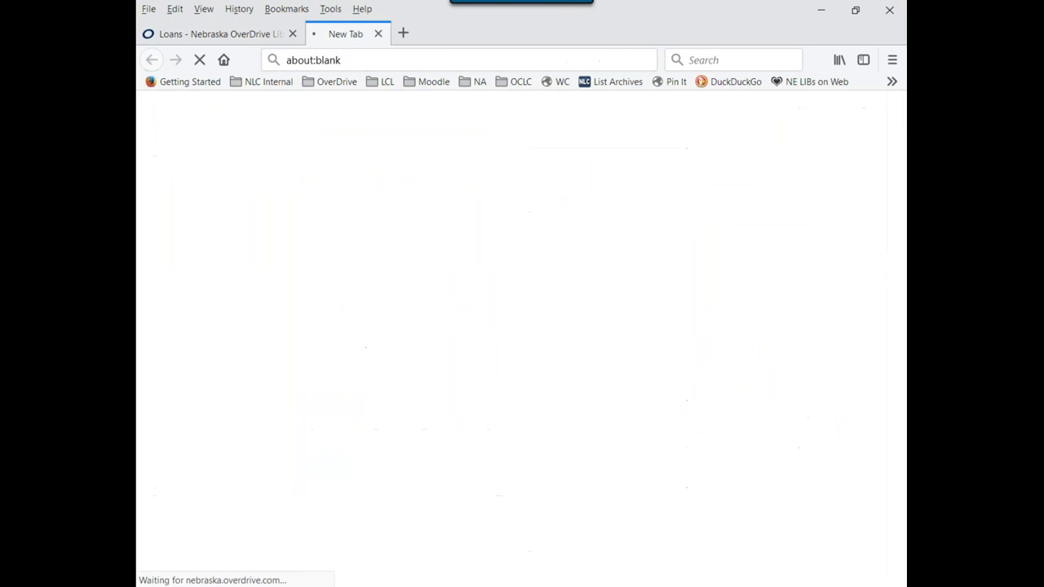
mouse_move(411, 583)
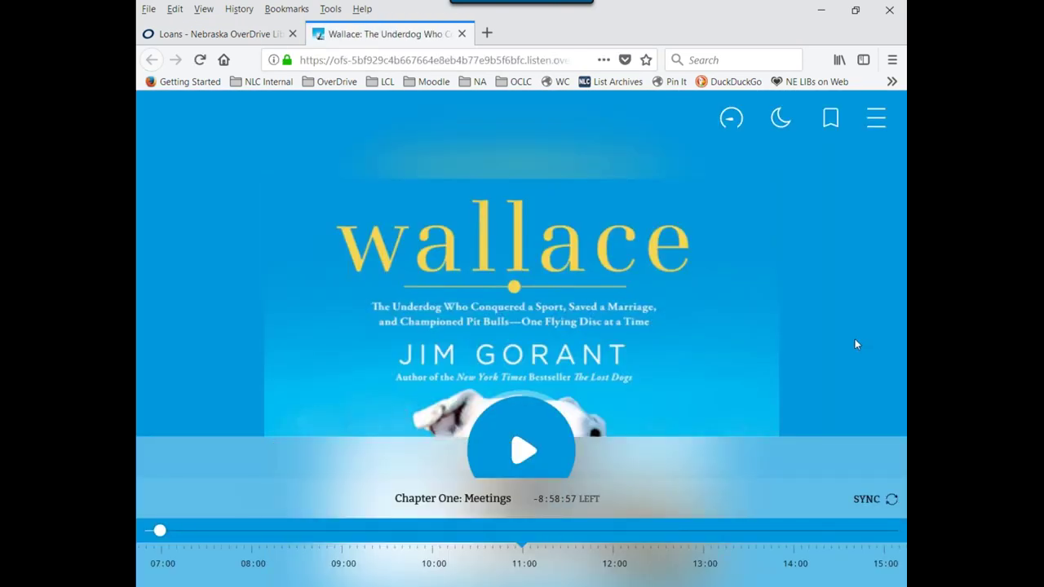
click(524, 457)
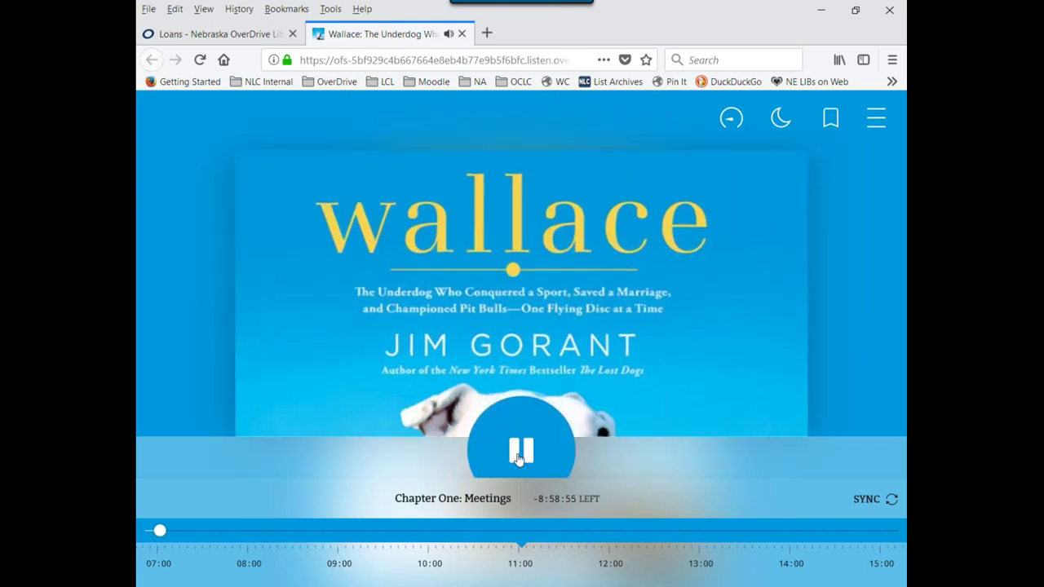
click(517, 459)
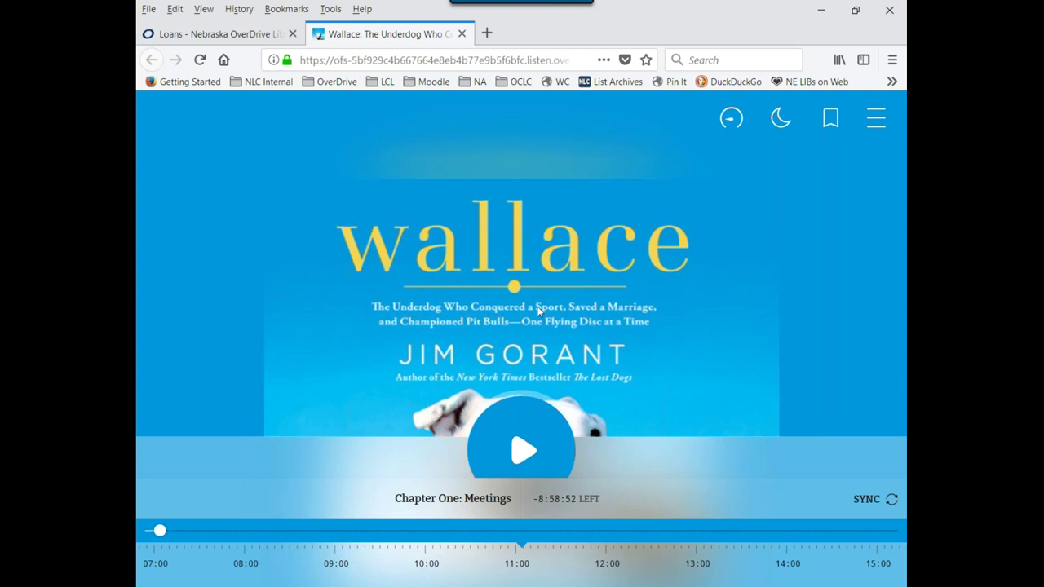
View the audiobook's playback speed control and close it.
click(731, 121)
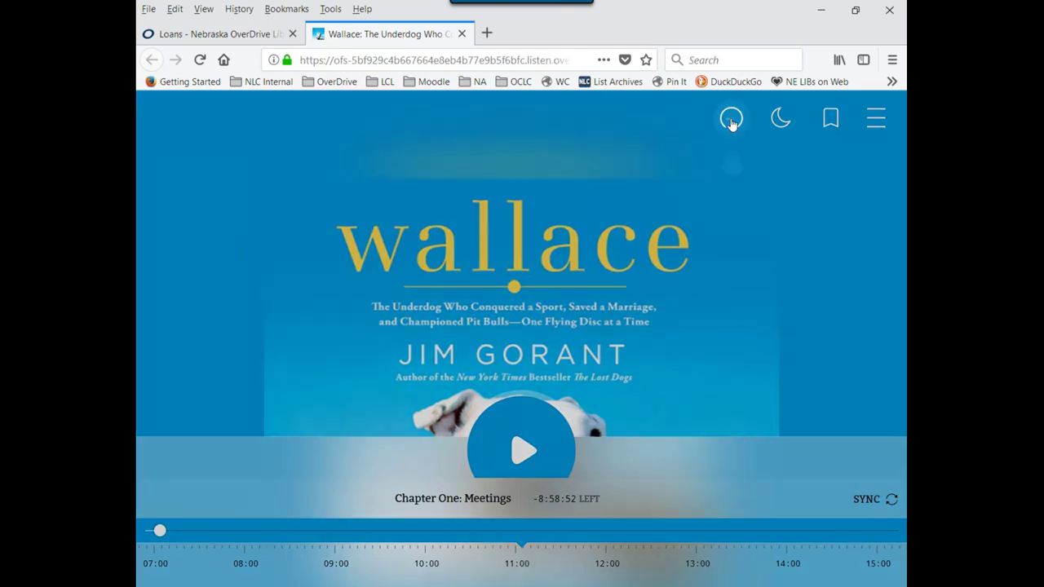
mouse_move(731, 121)
mouse_down()
mouse_move(729, 272)
mouse_move(734, 122)
mouse_up()
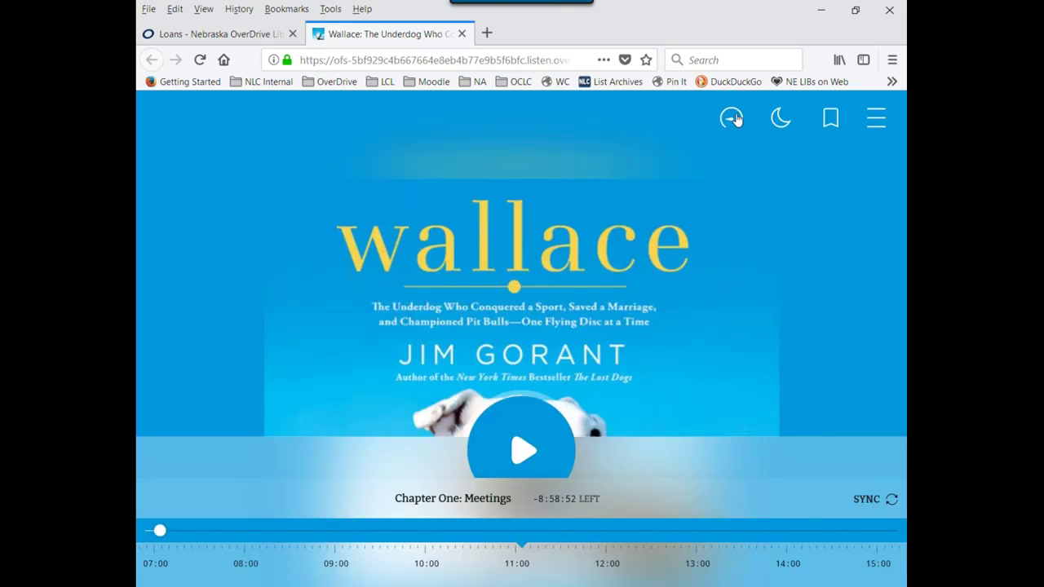
View the Wallace audiobook's chapter list without changing chapter, and close the audiobook player.
mouse_move(779, 120)
mouse_down()
mouse_move(776, 260)
mouse_move(780, 139)
mouse_up()
click(871, 120)
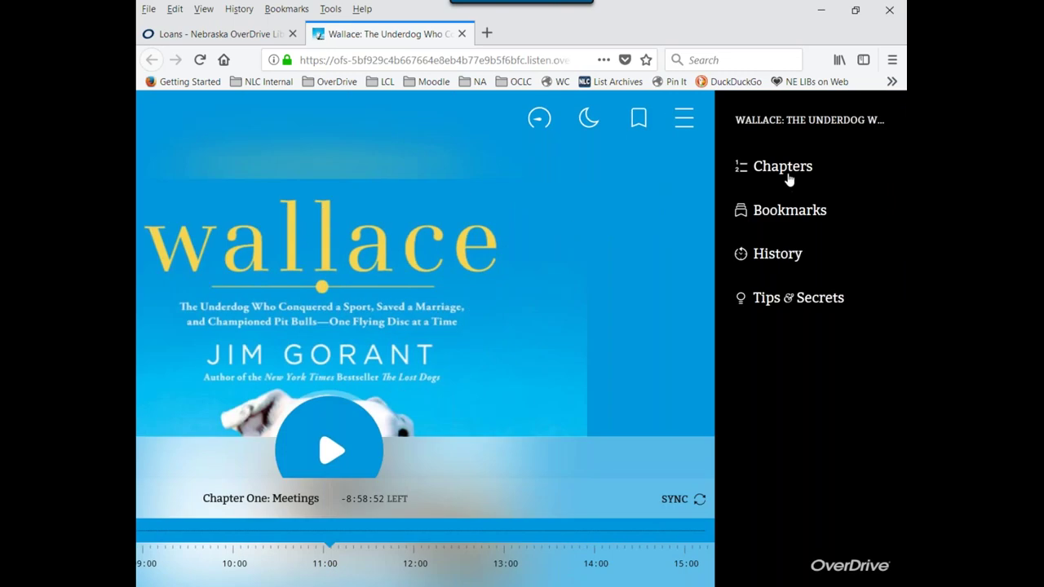
click(784, 168)
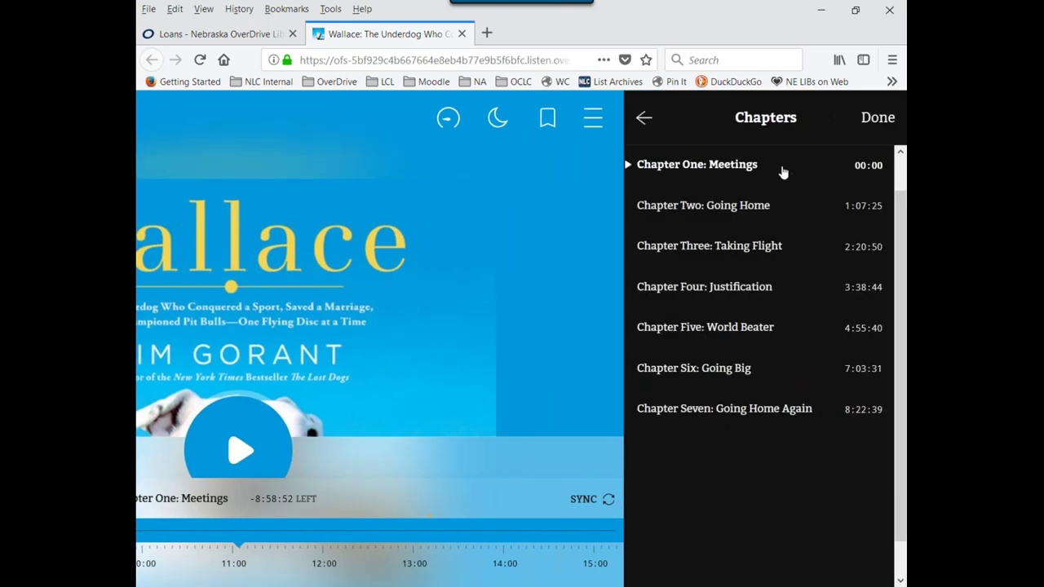
click(554, 261)
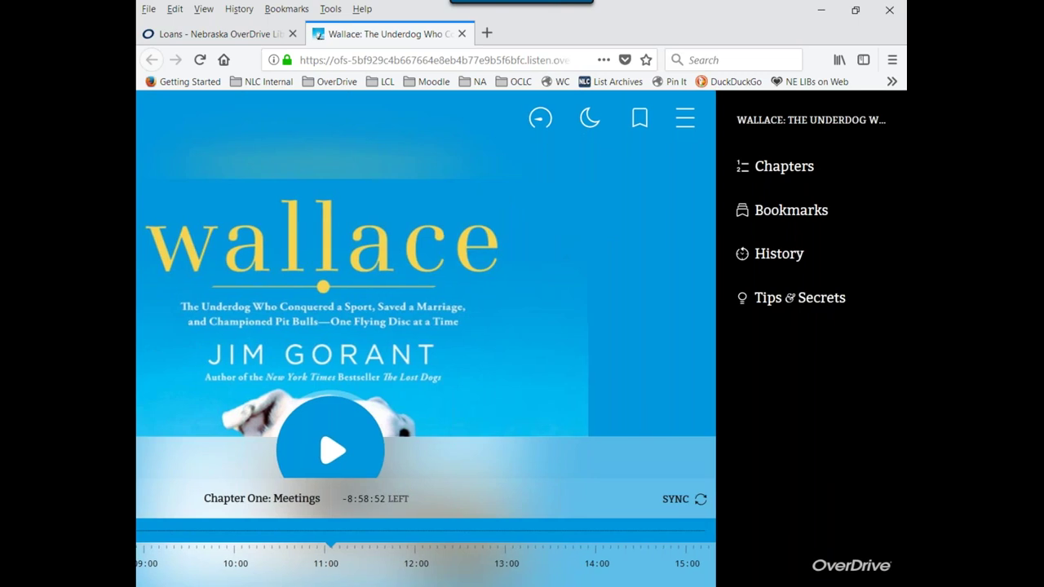
click(570, 239)
click(510, 265)
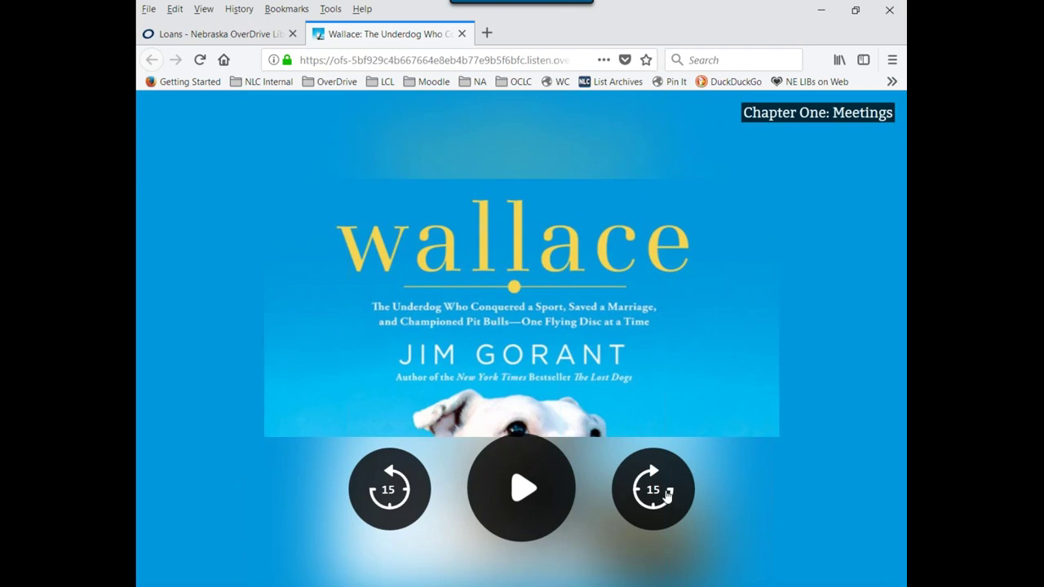
click(521, 326)
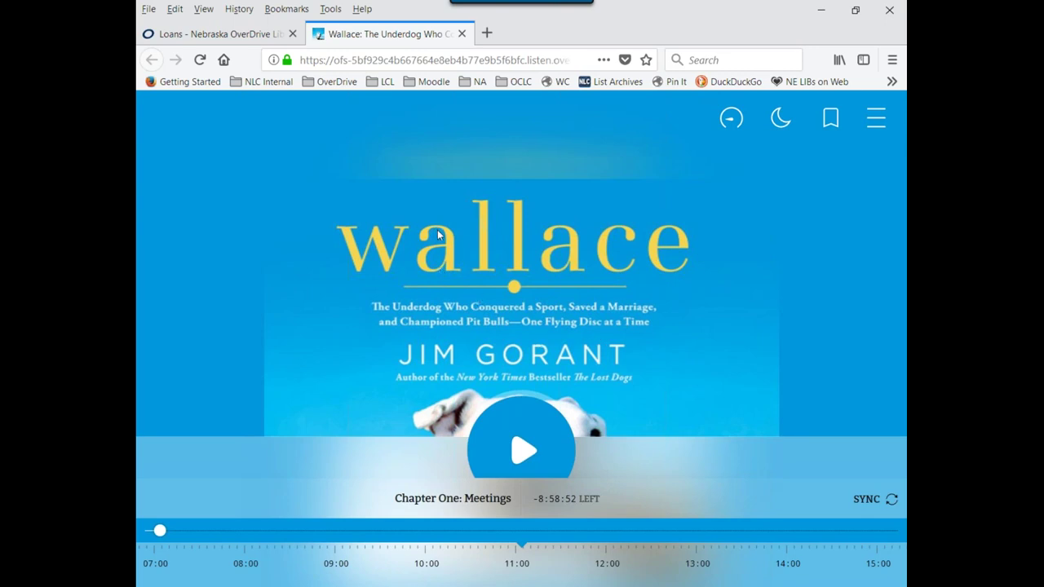
click(461, 34)
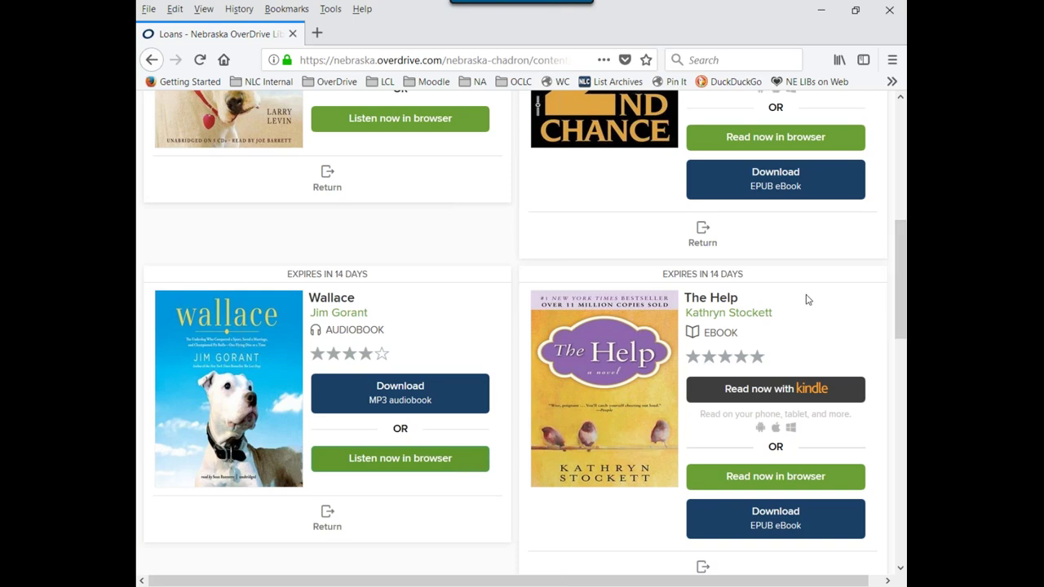
Borrow The Help in Kindle format through Amazon, checking the delivery devices and sending it to the Kindle Paperwhite.
scroll(807, 299, down, 2)
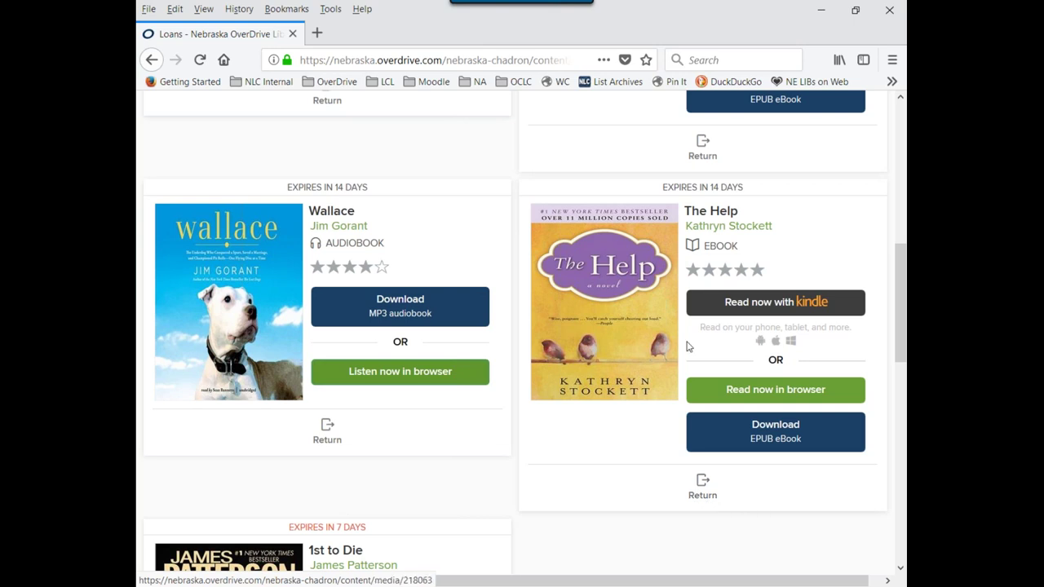
click(798, 313)
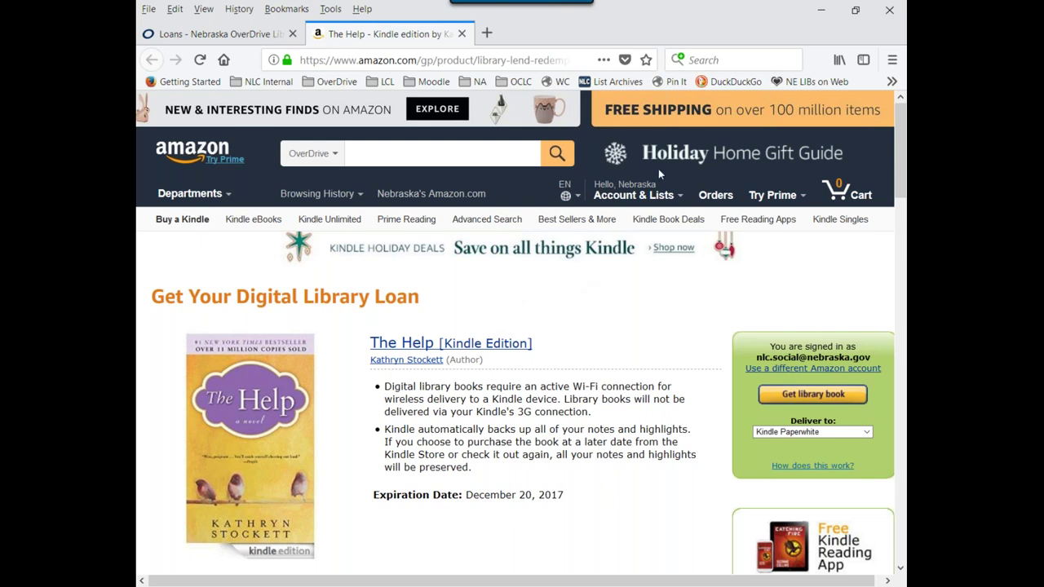
mouse_move(636, 190)
scroll(839, 321, down, 2)
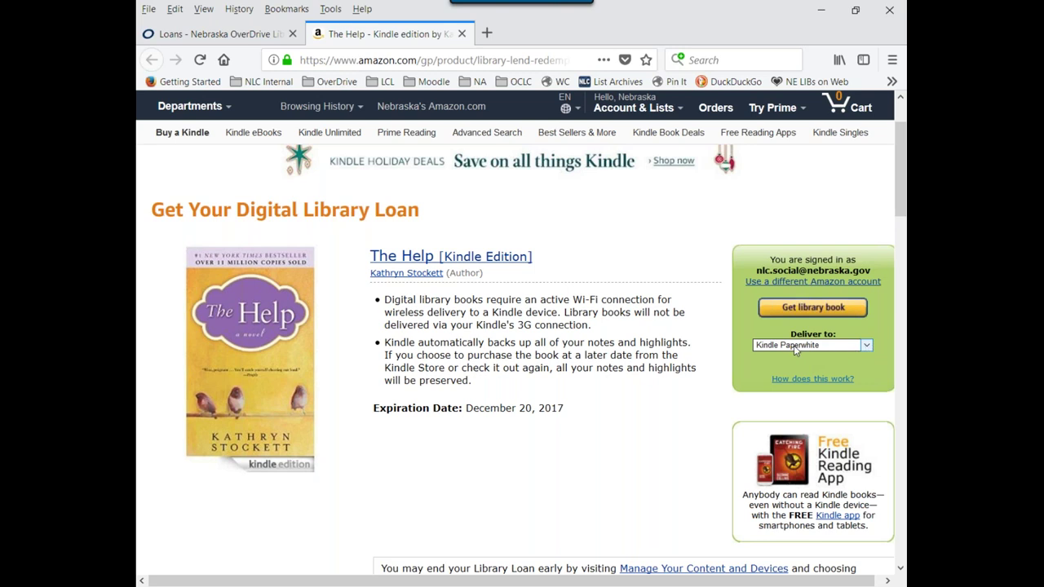
click(865, 346)
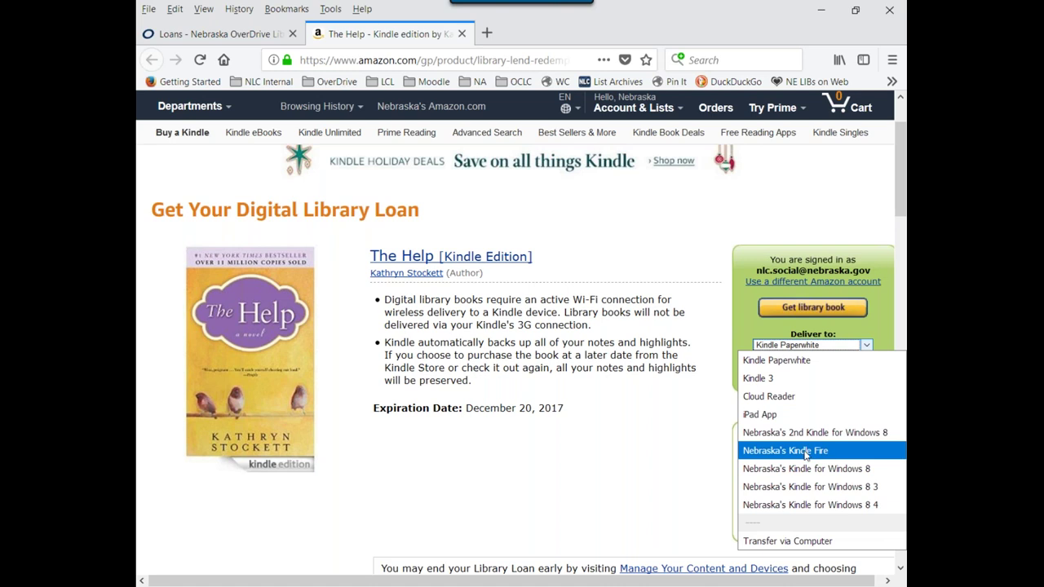
click(689, 397)
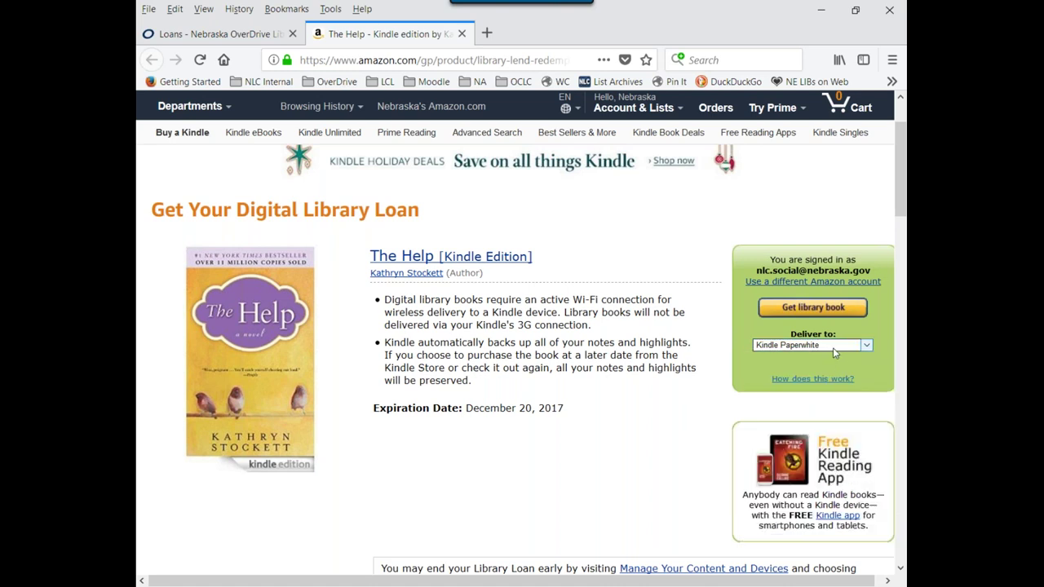
click(814, 309)
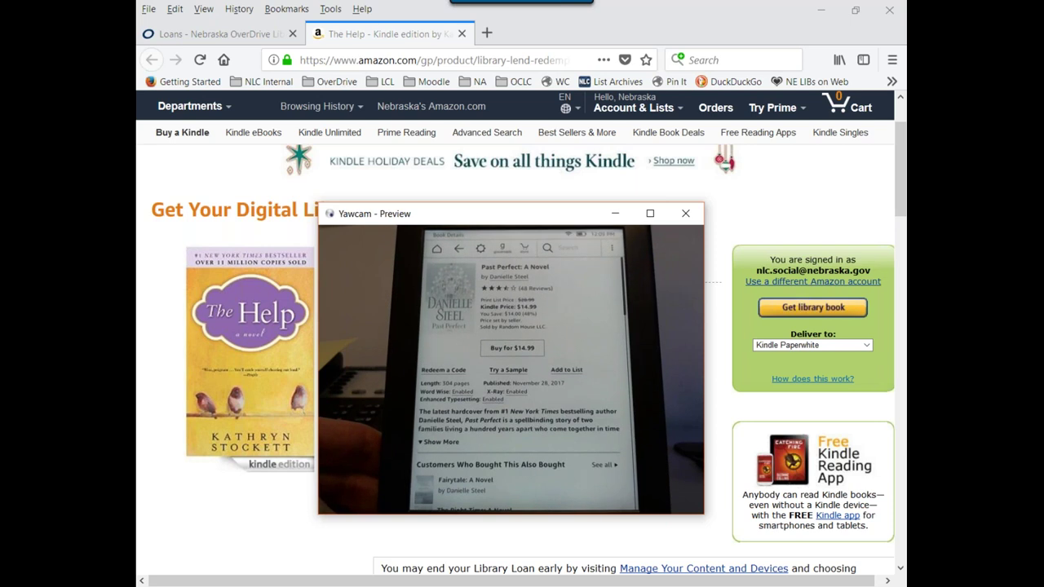
click(824, 313)
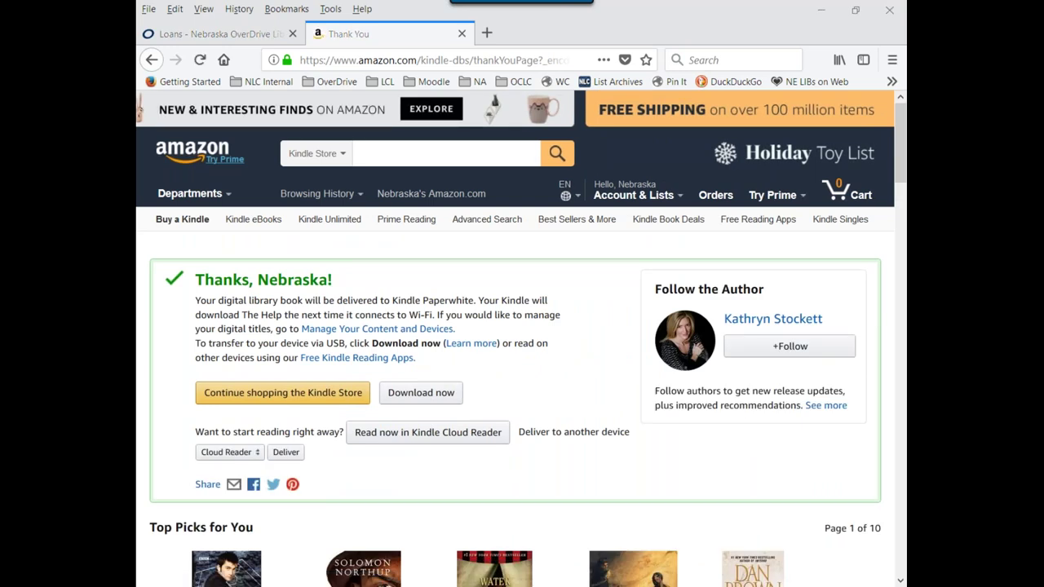
Switch to the Yawcam preview to view The Help on the Kindle, and close Amazon's confirmation page.
key(alt+Tab)
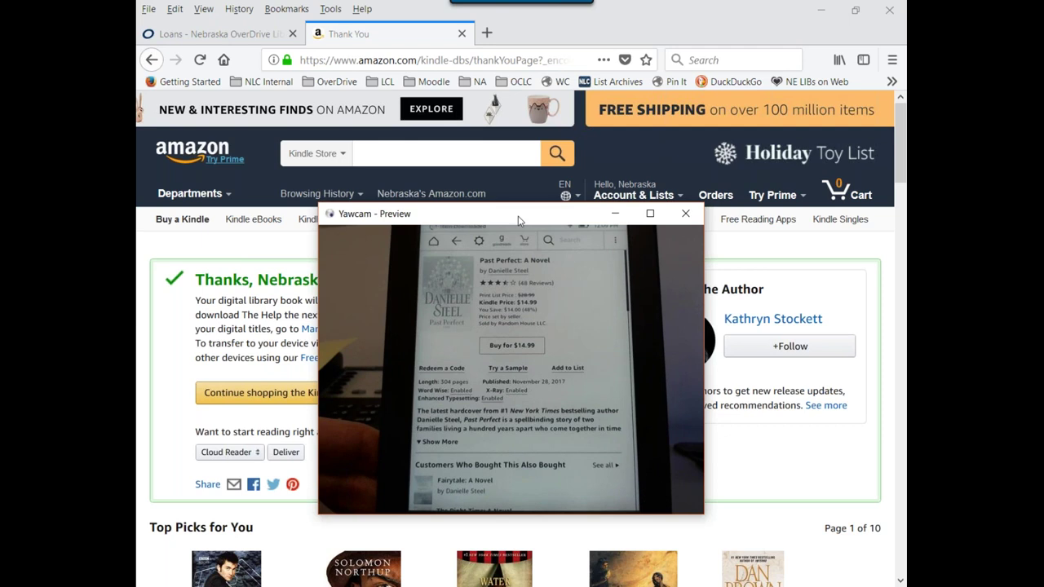
drag(518, 218, 790, 37)
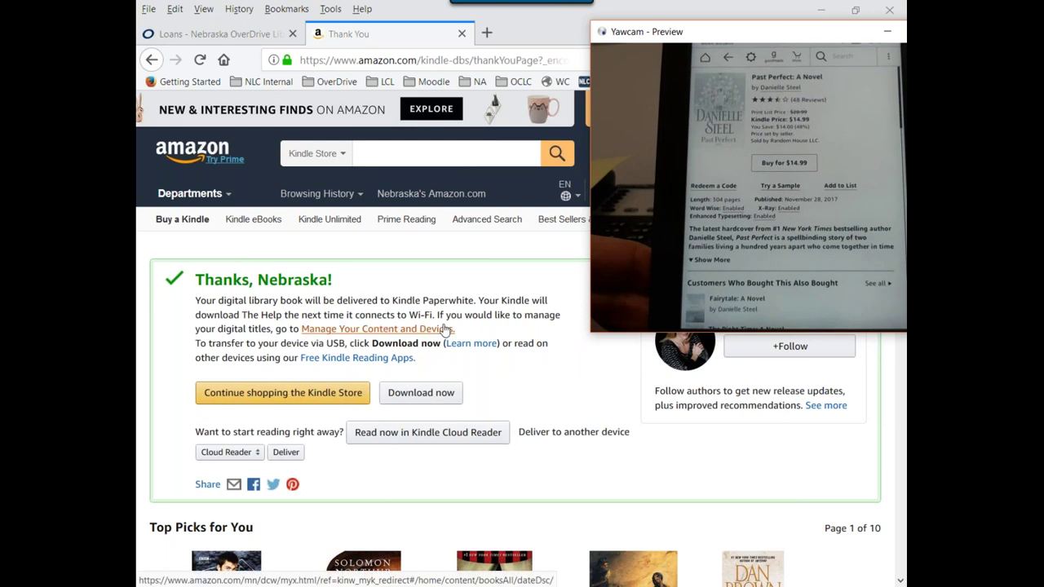
drag(718, 40, 440, 132)
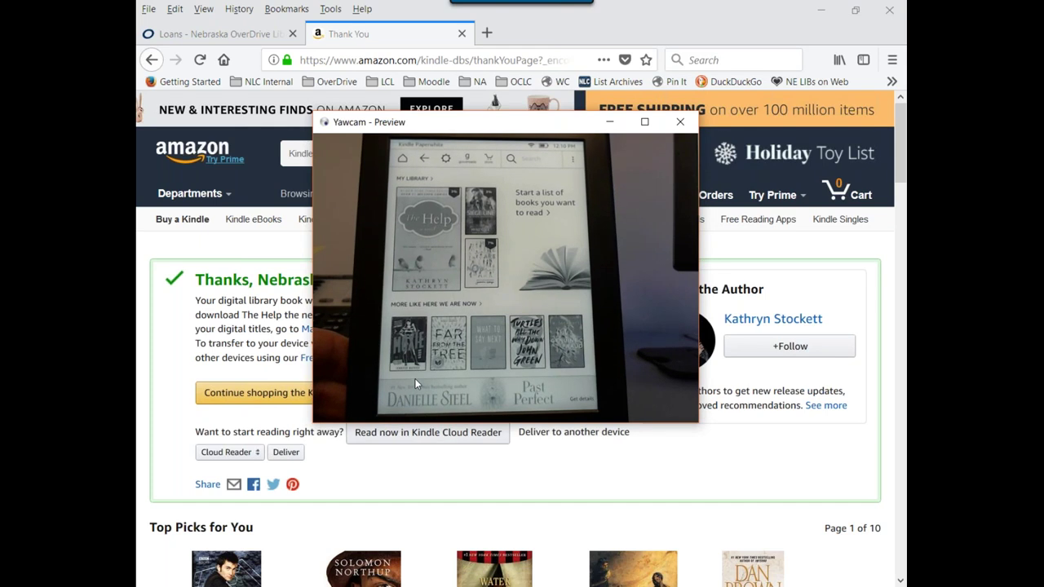
click(561, 482)
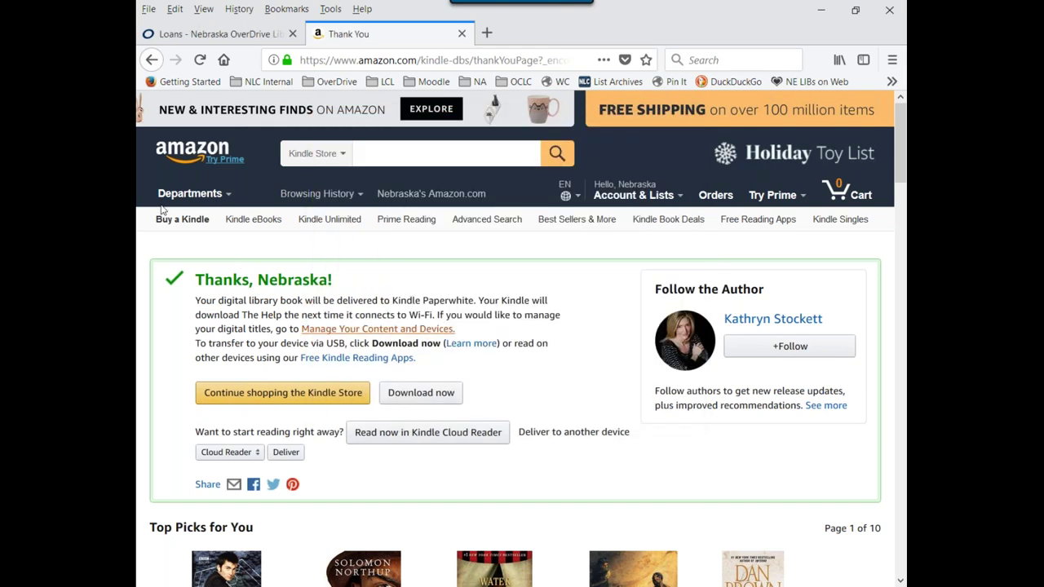
click(462, 34)
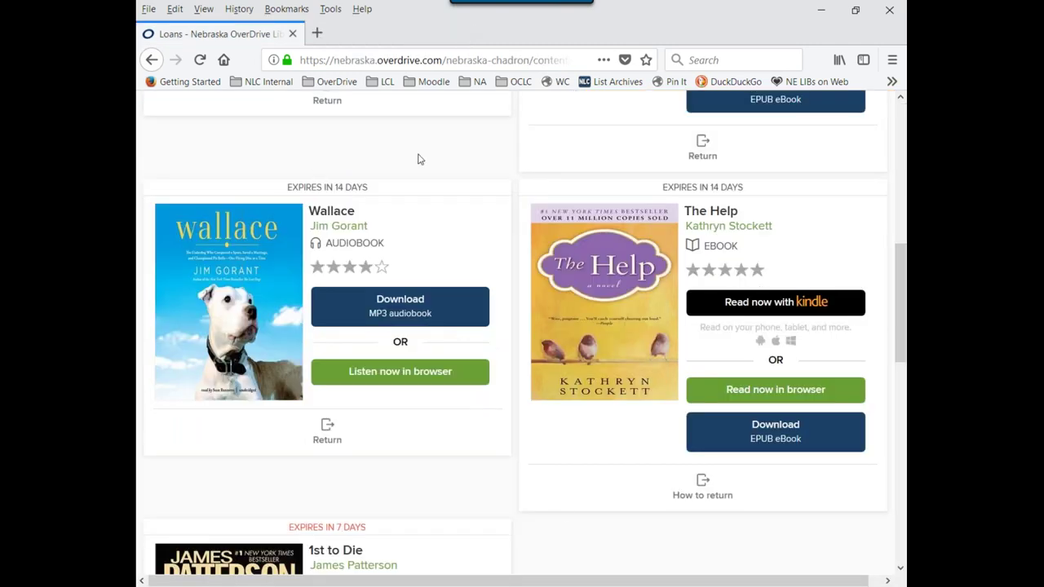
Open The Help's early-return instructions and go to Amazon's Manage Your Content and Devices page, signing in with the account password.
scroll(562, 508, up, 2)
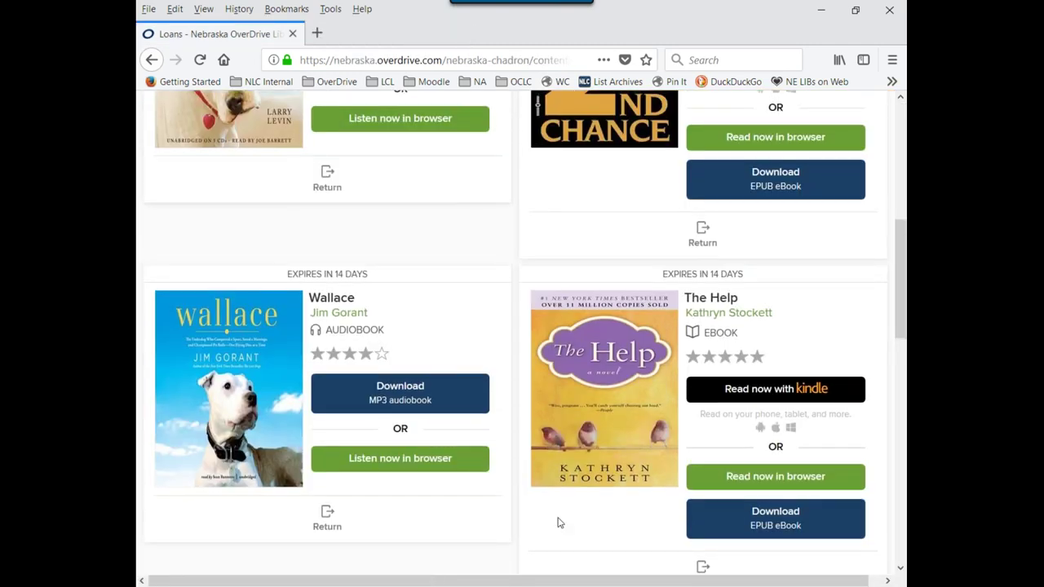
scroll(558, 523, up, 2)
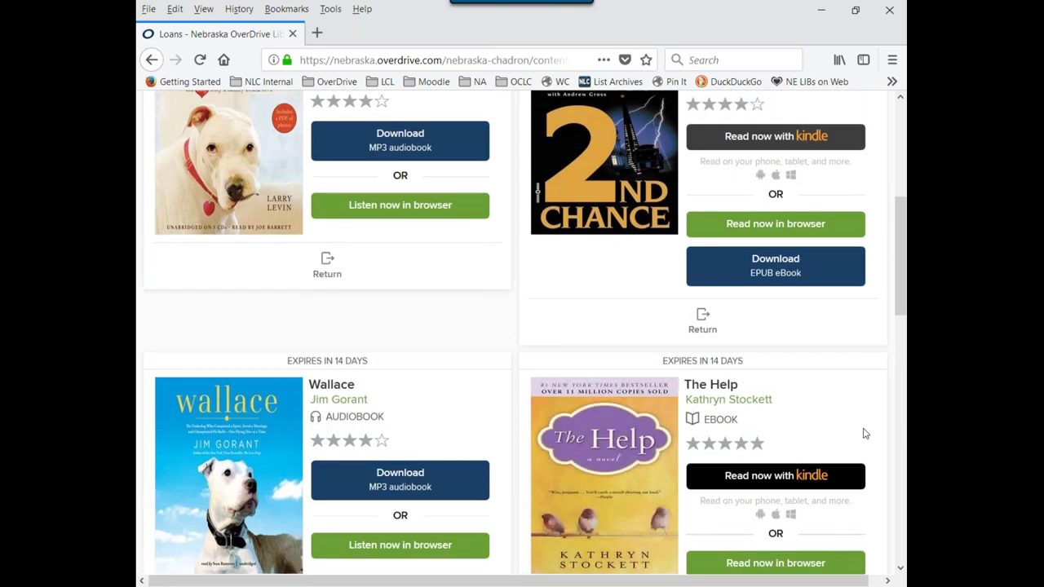
scroll(864, 440, down, 4)
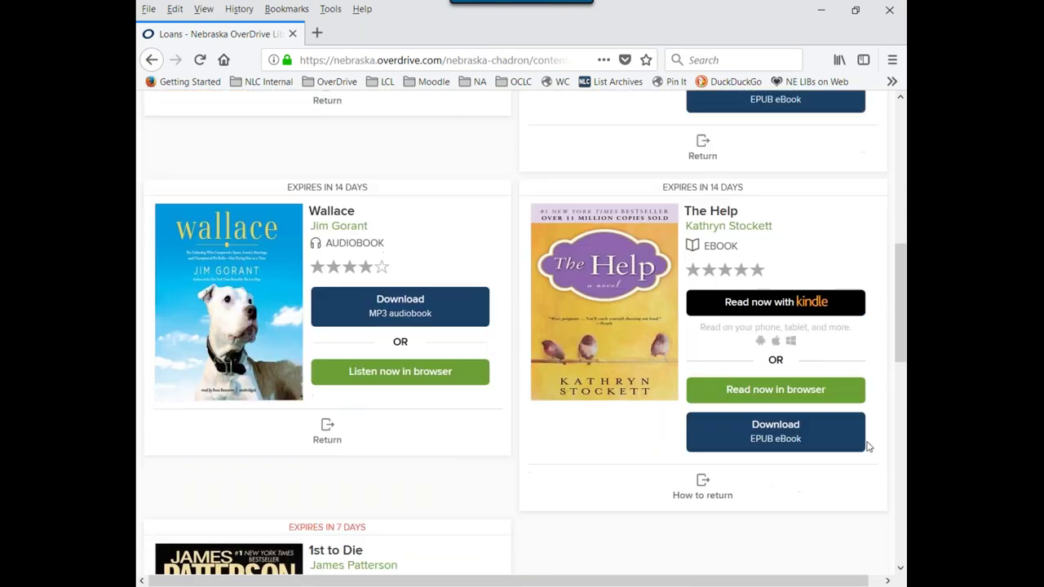
click(707, 497)
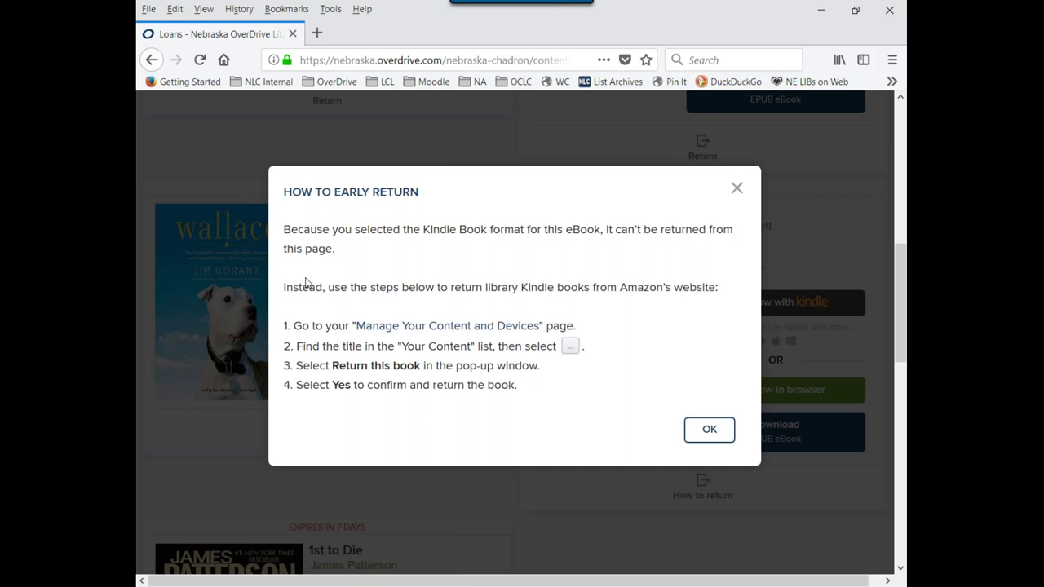
click(485, 329)
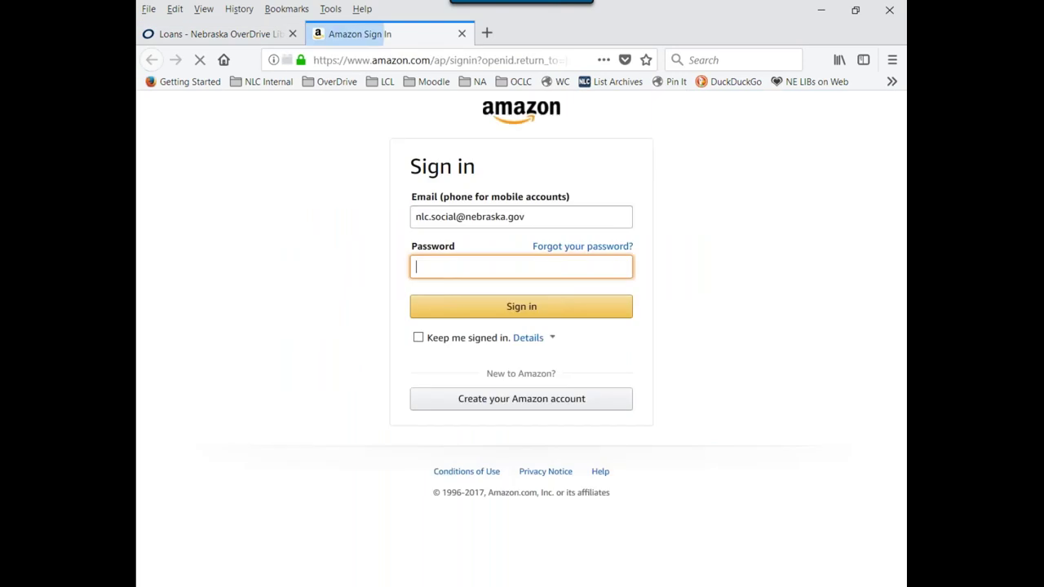
text(•••••)
click(478, 317)
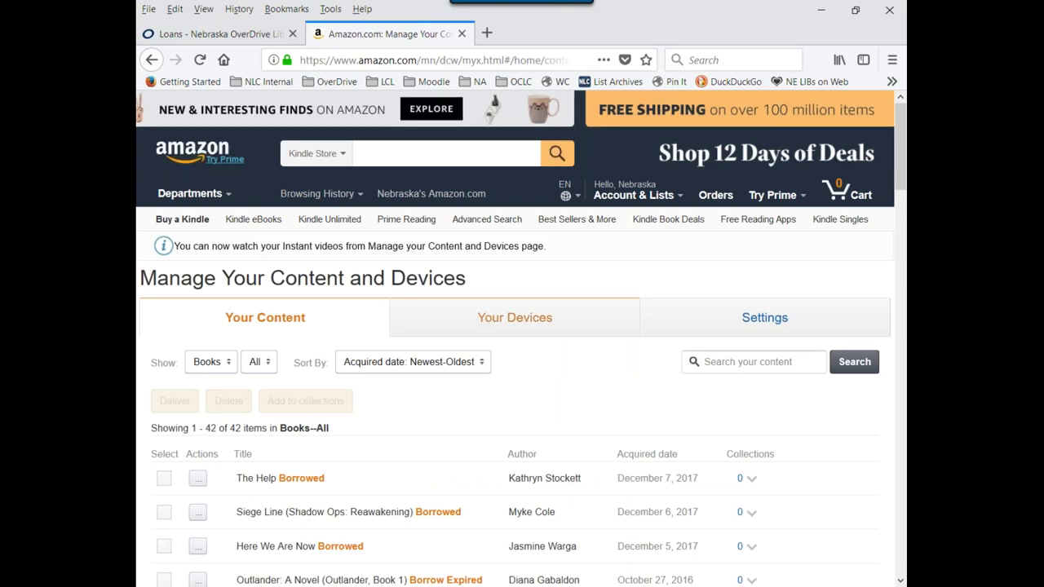
Return The Help from the Your Content list and confirm the return of the library loan.
drag(269, 277, 494, 284)
click(513, 289)
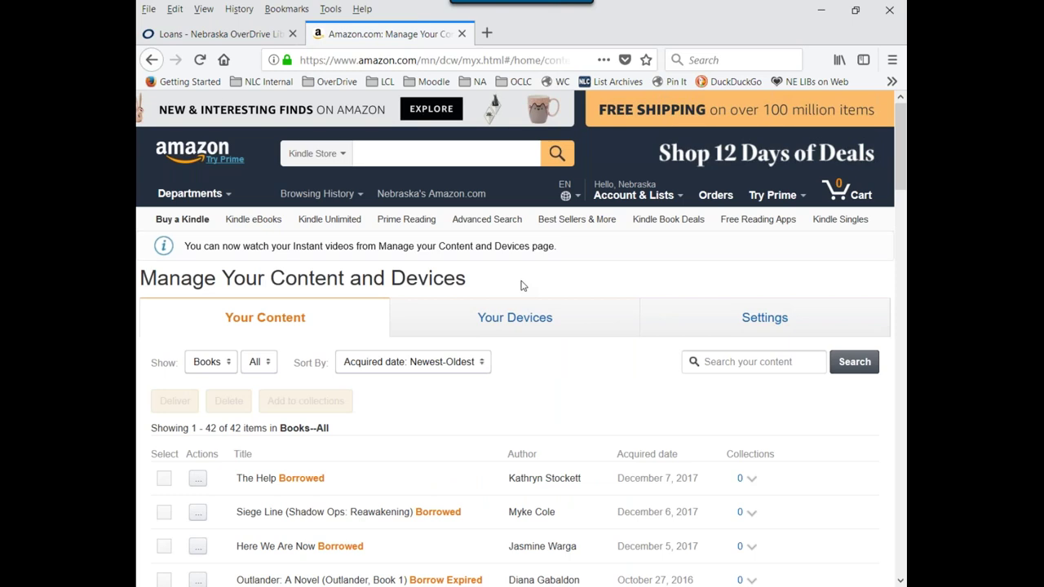
mouse_move(680, 197)
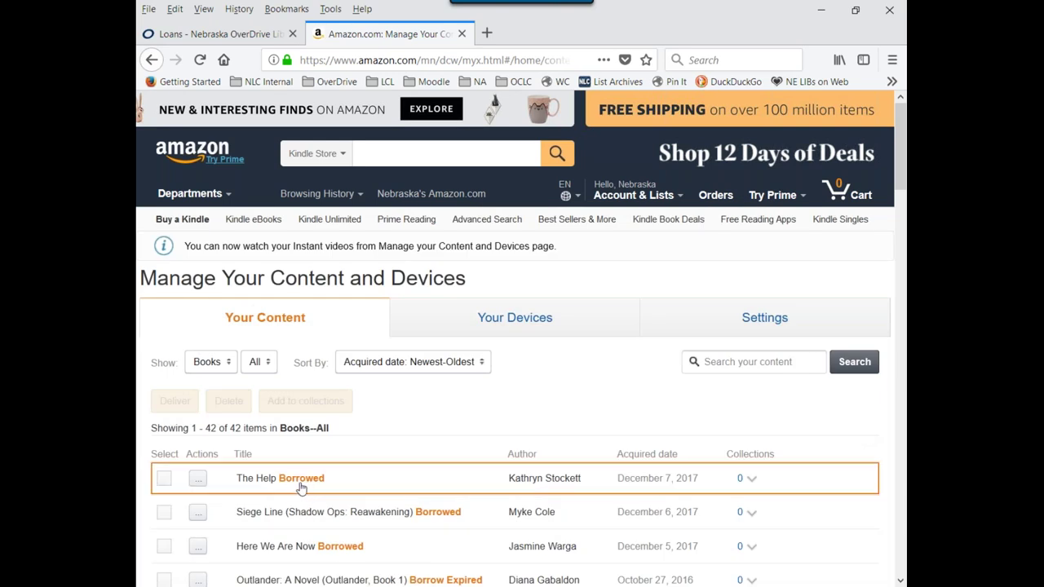
click(197, 481)
scroll(343, 496, down, 2)
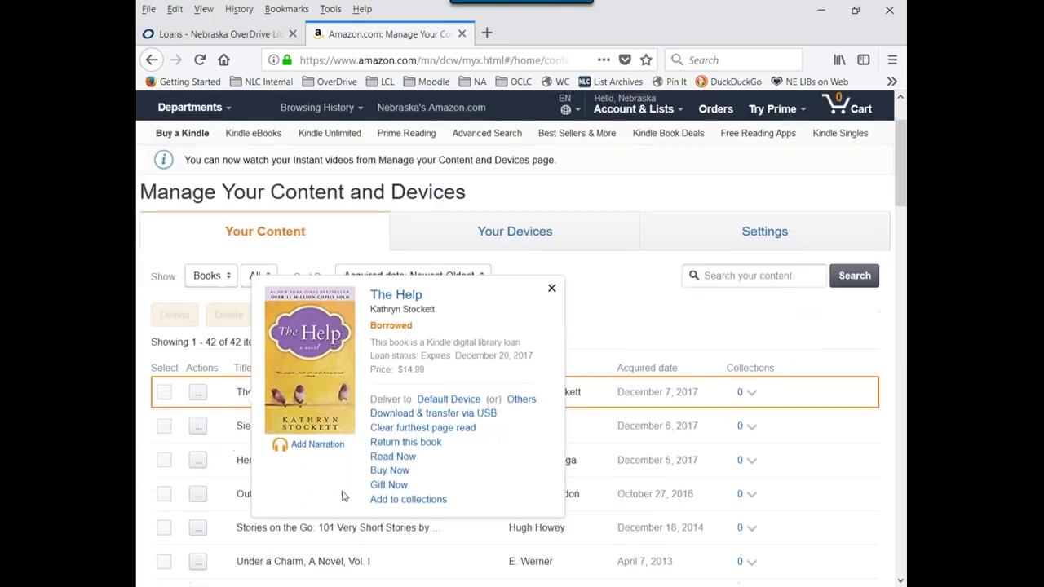
click(411, 445)
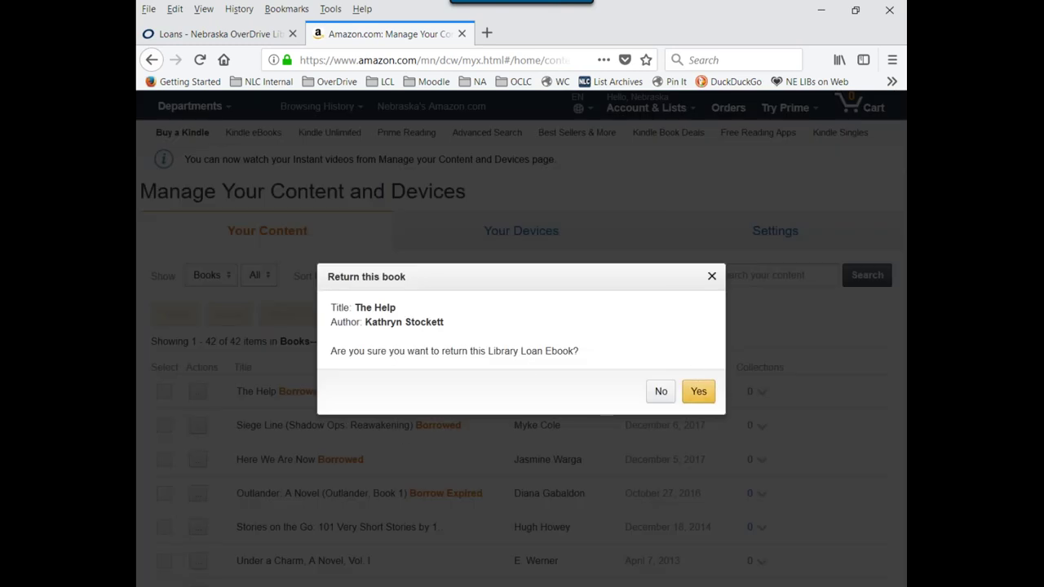
click(698, 391)
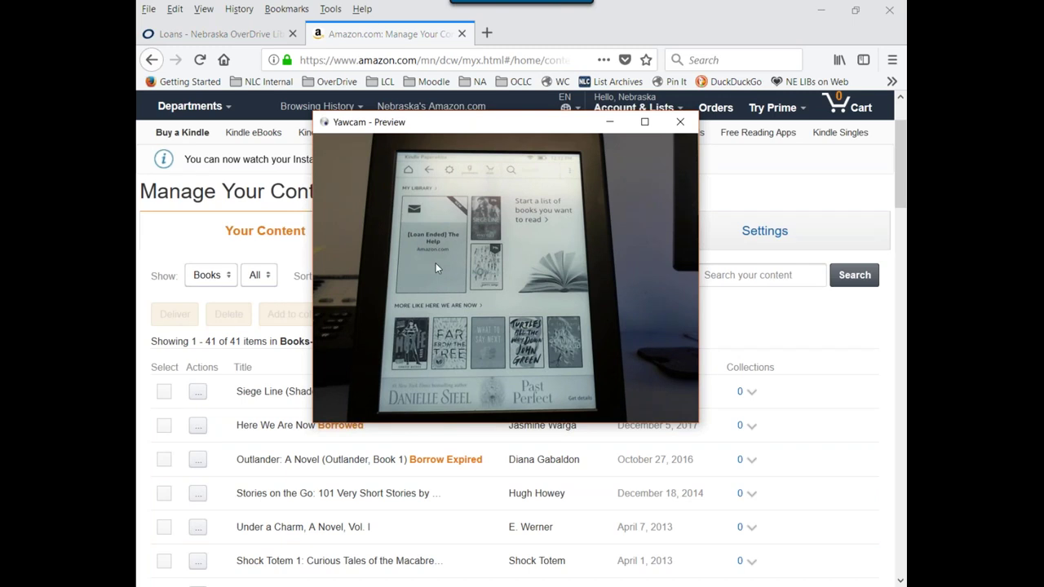
Minimize the Yawcam preview, and close the Amazon content page and the early-return instructions.
click(608, 124)
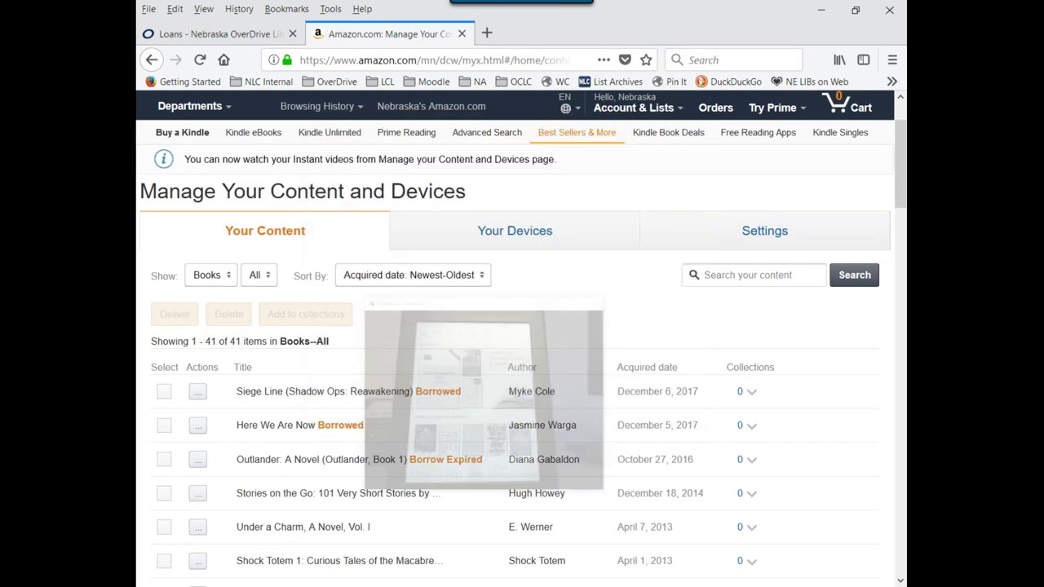
click(462, 33)
click(737, 188)
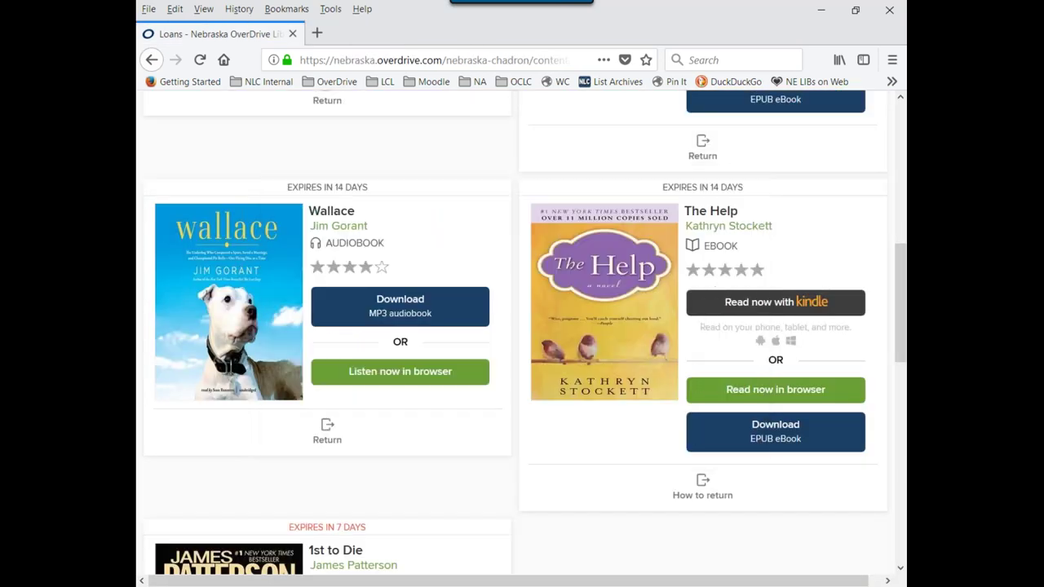
Reload the Loans page and look over the titles still on loan.
click(200, 59)
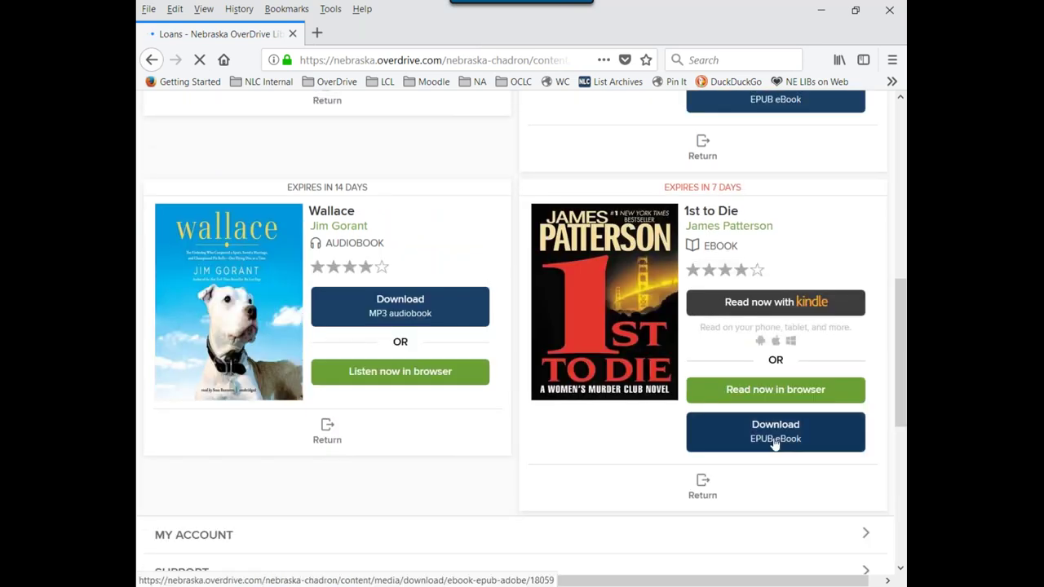
scroll(776, 443, down, 5)
scroll(774, 440, up, 10)
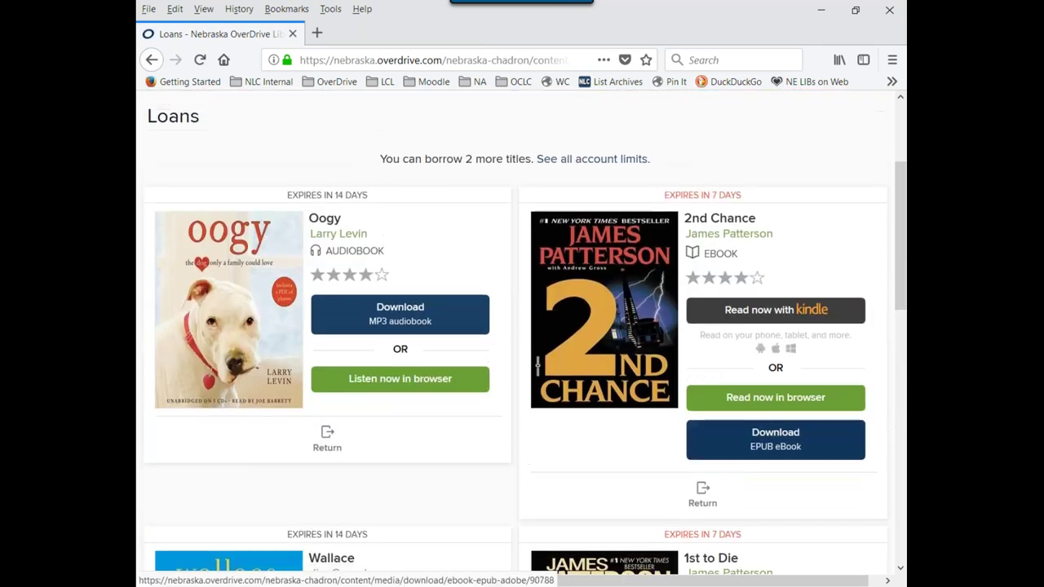
scroll(799, 365, down, 2)
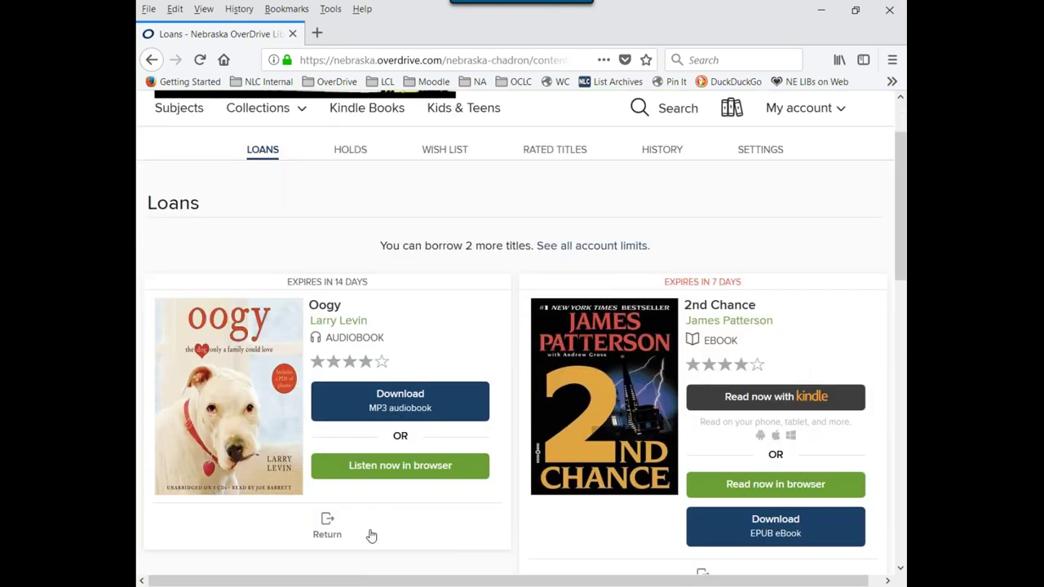
scroll(461, 215, down, 2)
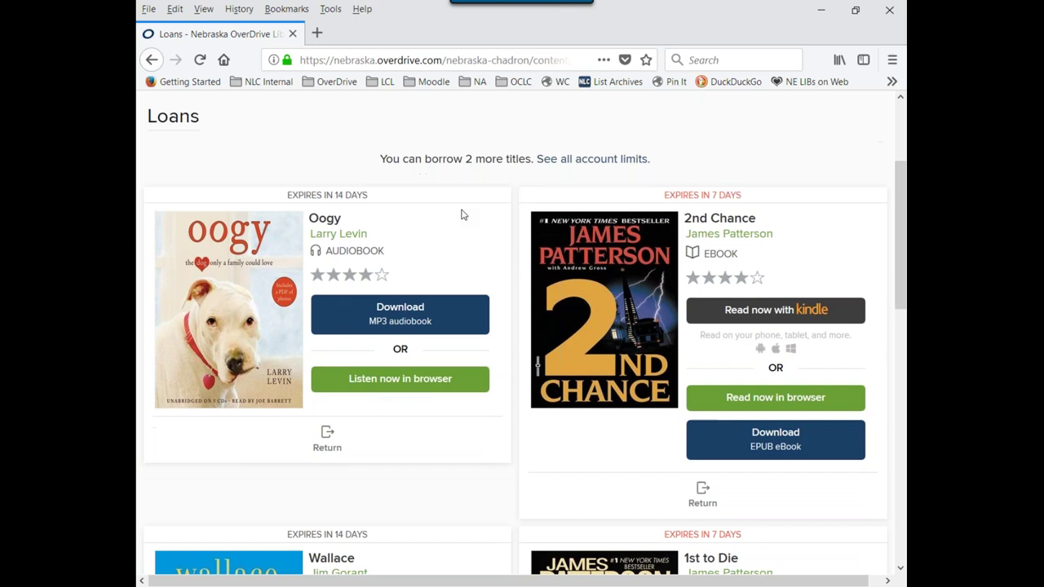